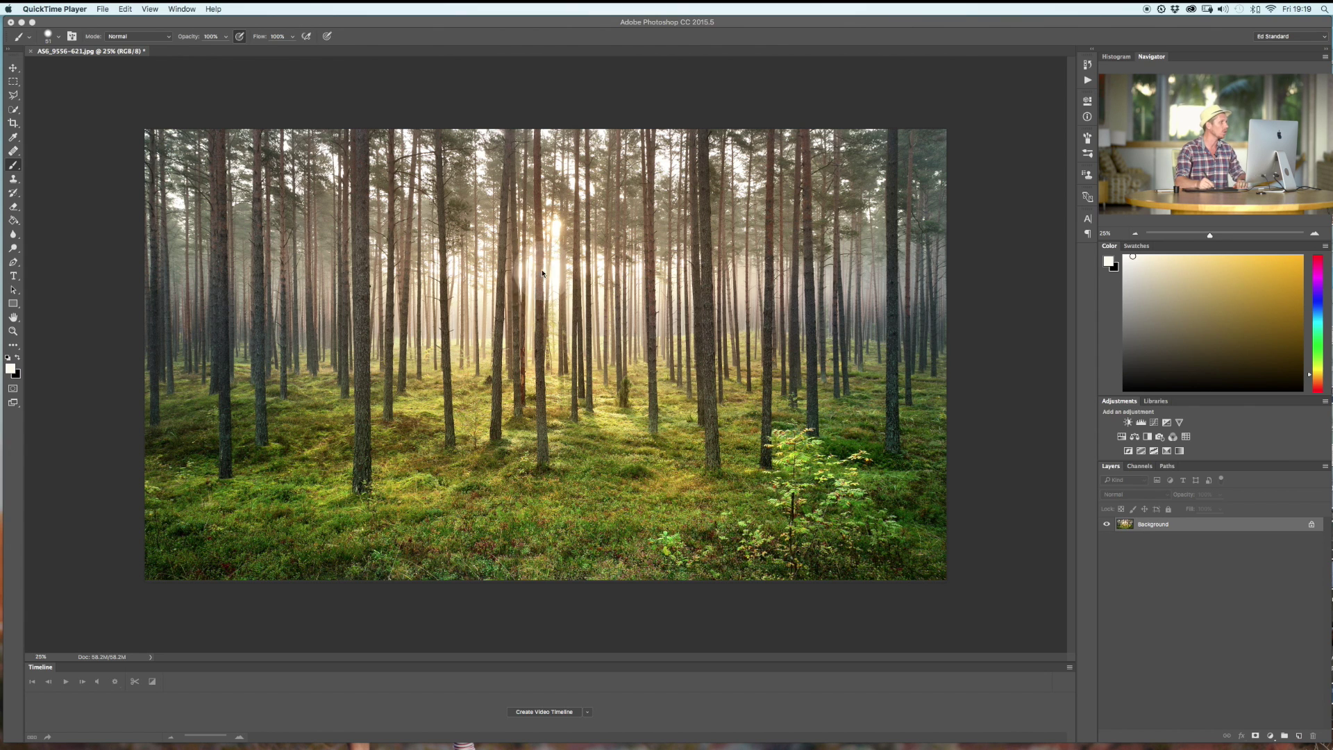
Add a new Layer 1 above the forest and lower the brush tip spacing for smooth strokes
left_click(716, 316)
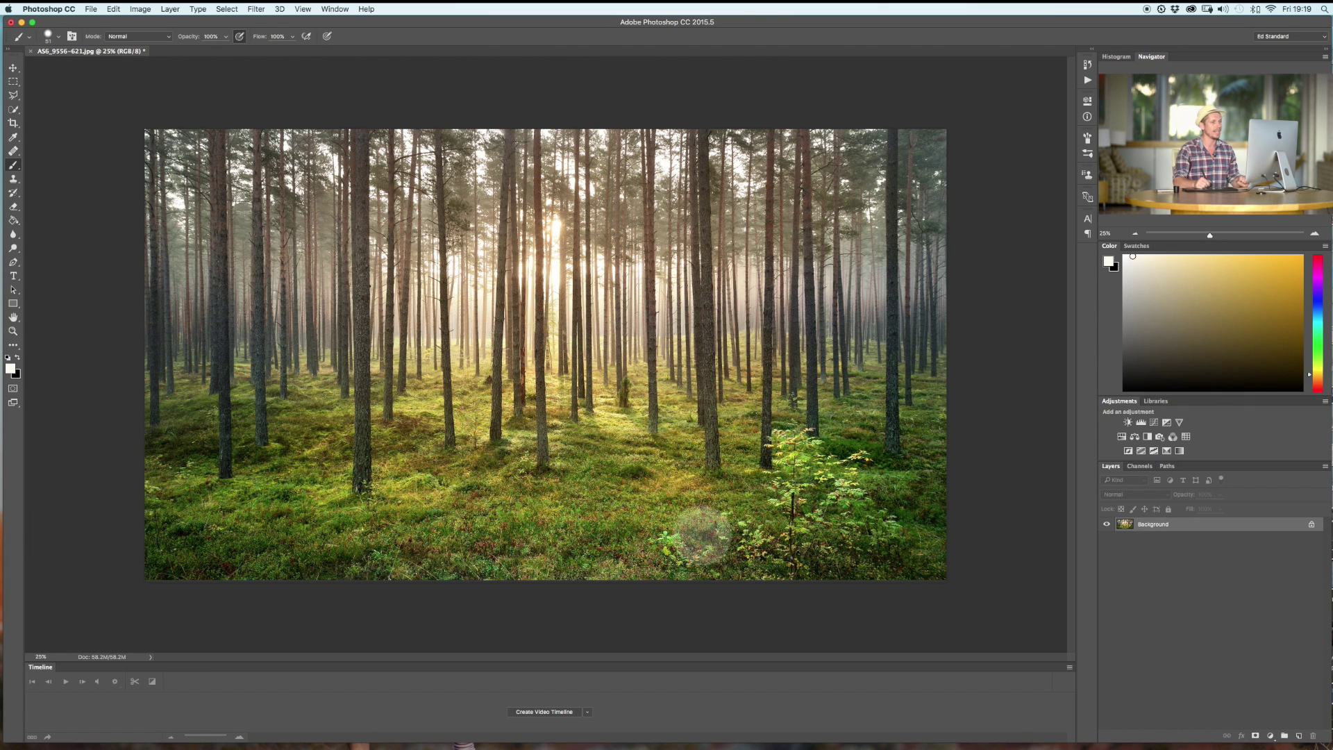
key("super+shift+n")
key("Return")
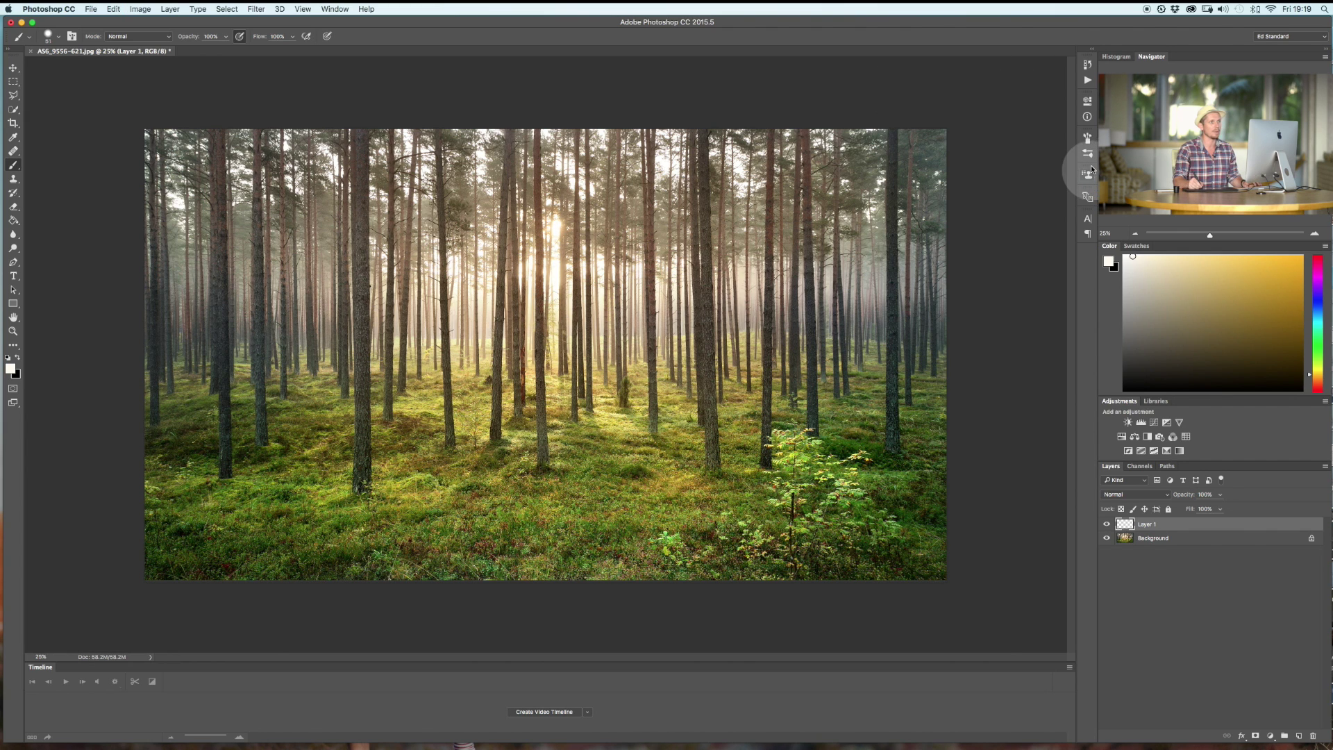
left_click(1088, 139)
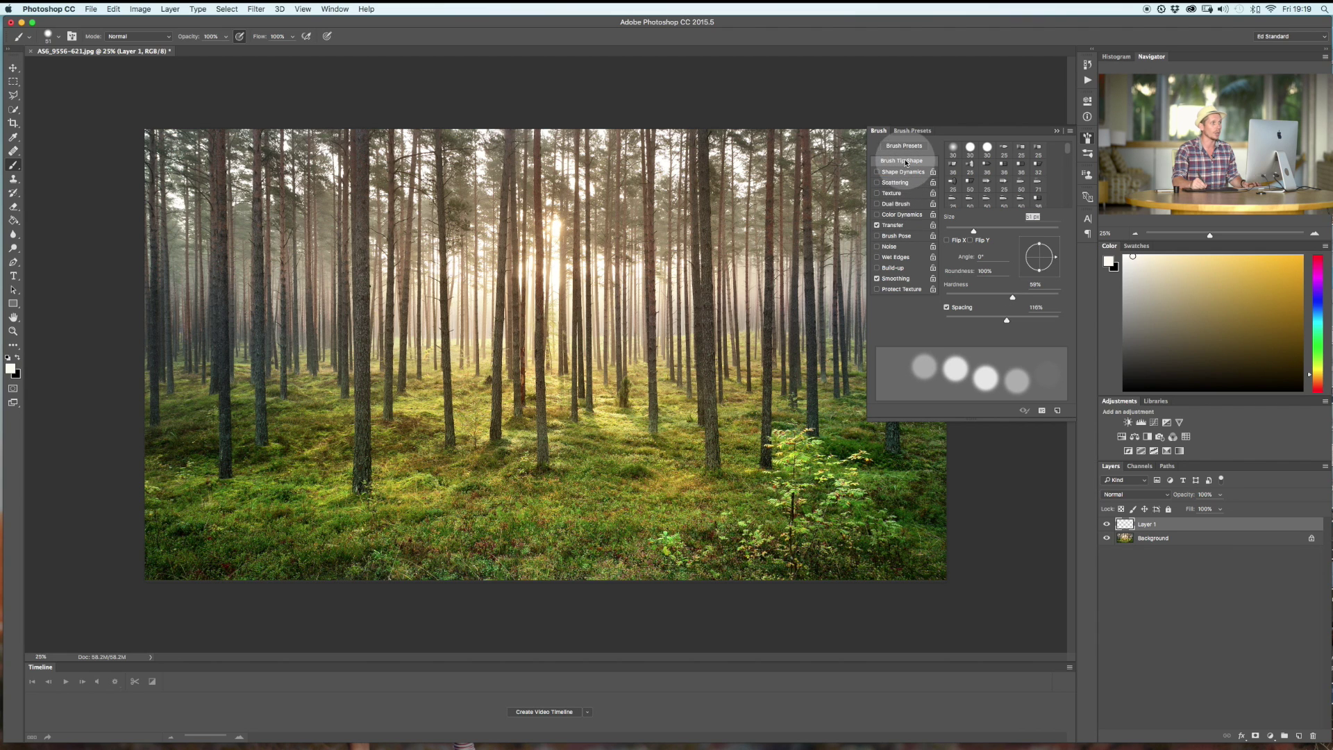
mouse_move(1007, 320)
left_mouse_down()
mouse_move(914, 316)
mouse_move(961, 320)
mouse_move(948, 320)
left_mouse_up()
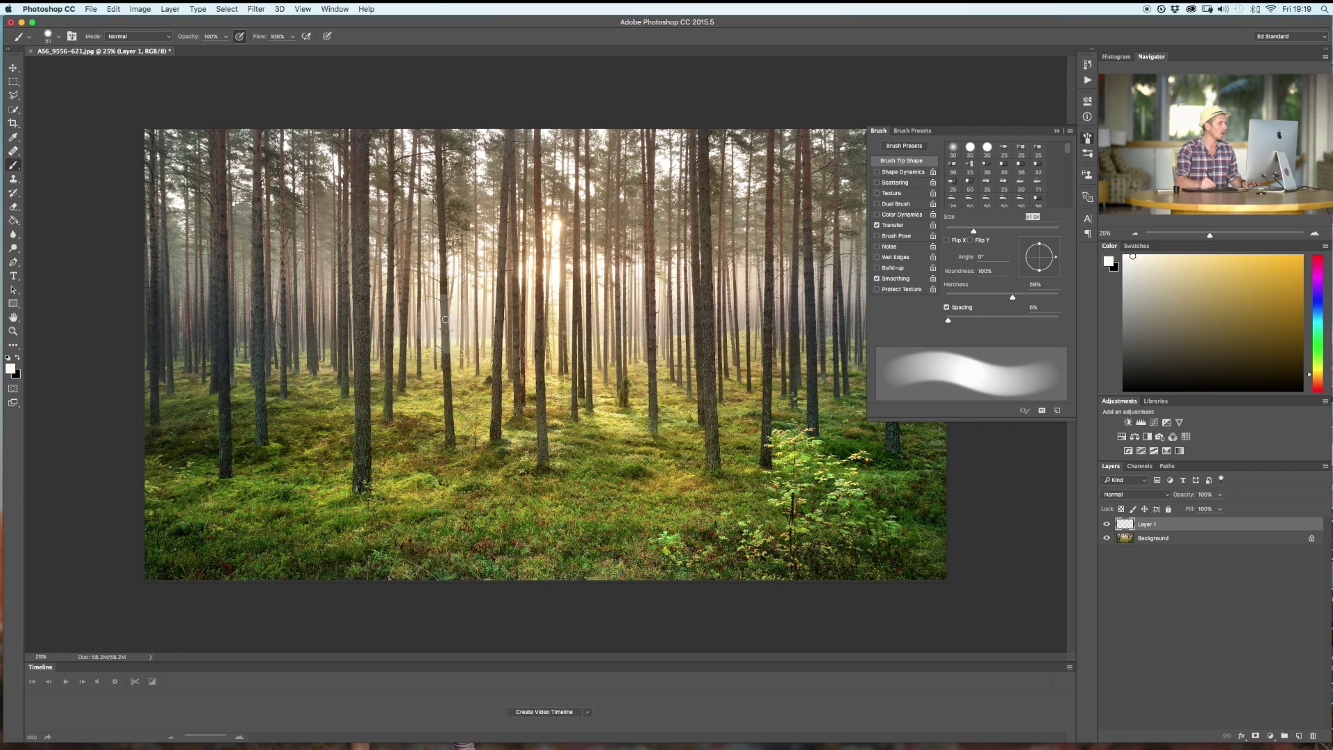
left_click(1057, 130)
Sketch a white circle and test rays around the sun, then undo the sketched strokes
left_click_drag(546, 230, 561, 228)
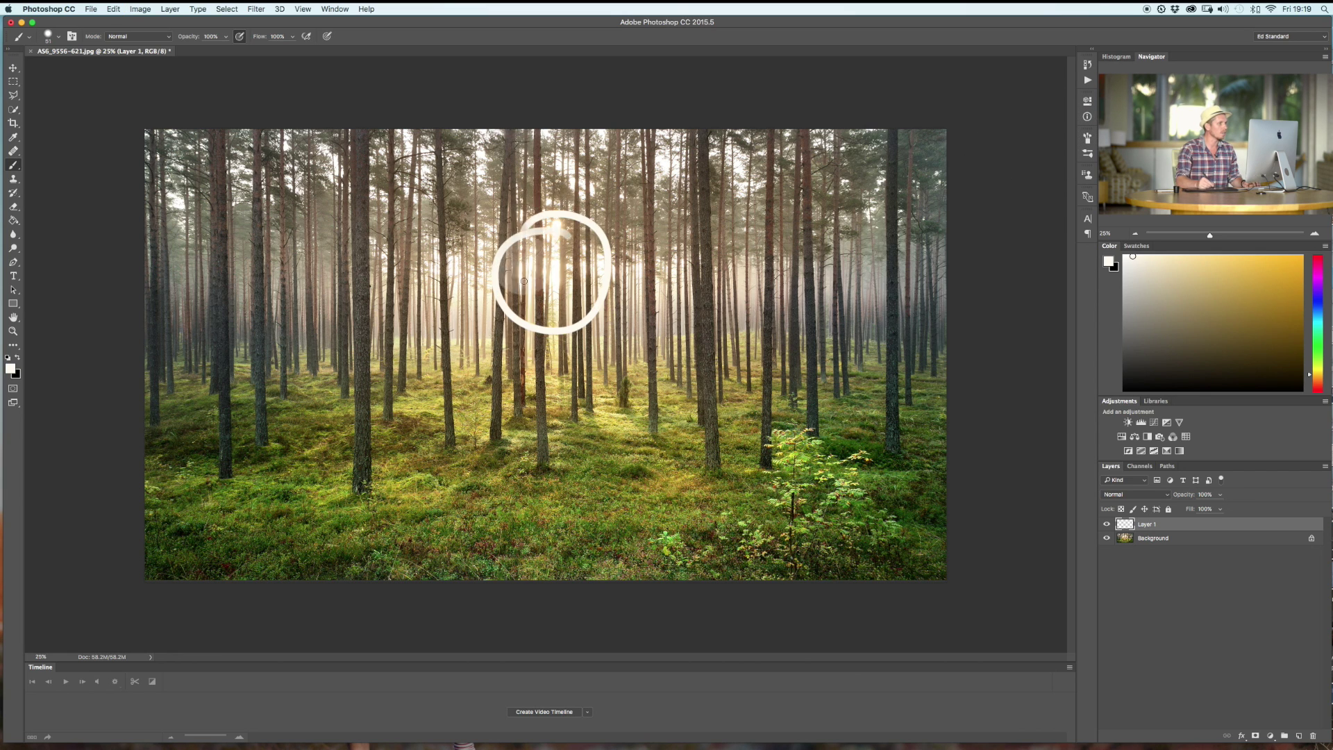
left_click_drag(475, 234, 210, 188)
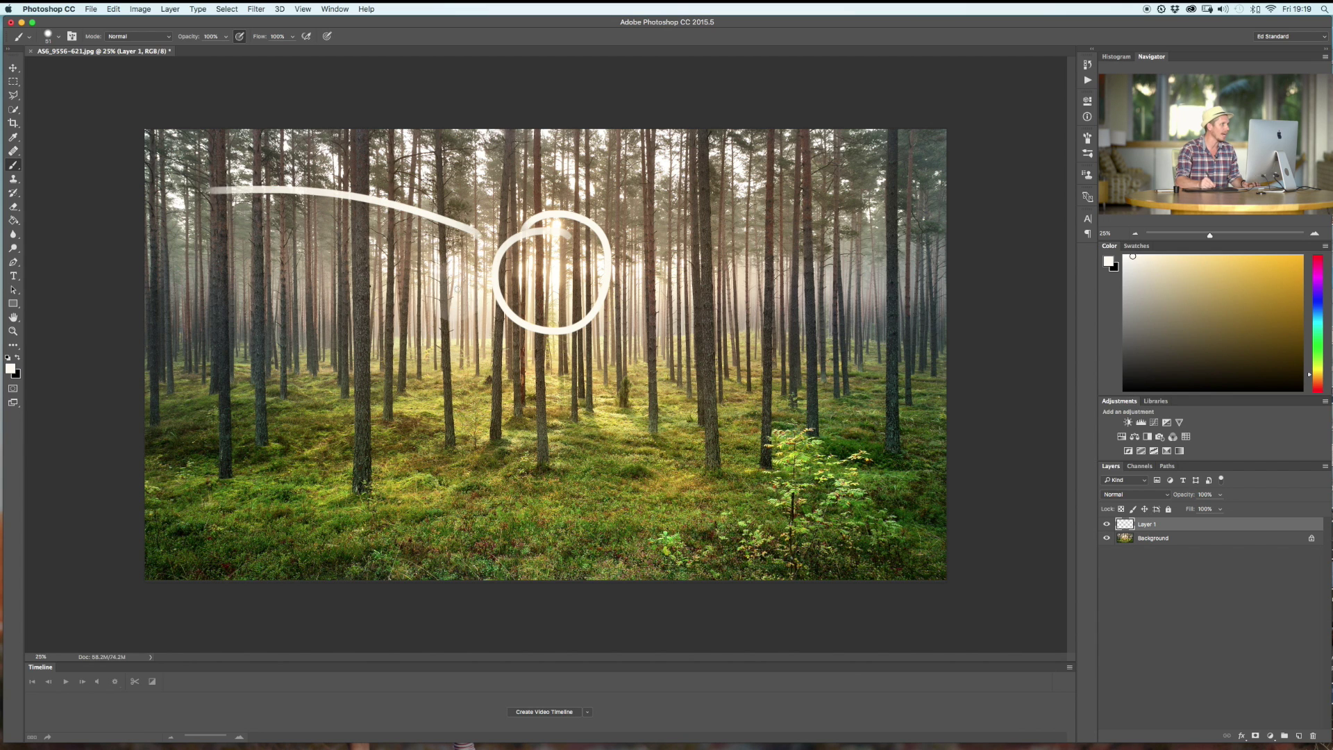
left_click_drag(462, 283, 145, 463)
left_click_drag(477, 373, 390, 578)
left_click_drag(628, 358, 884, 554)
left_click_drag(645, 290, 933, 354)
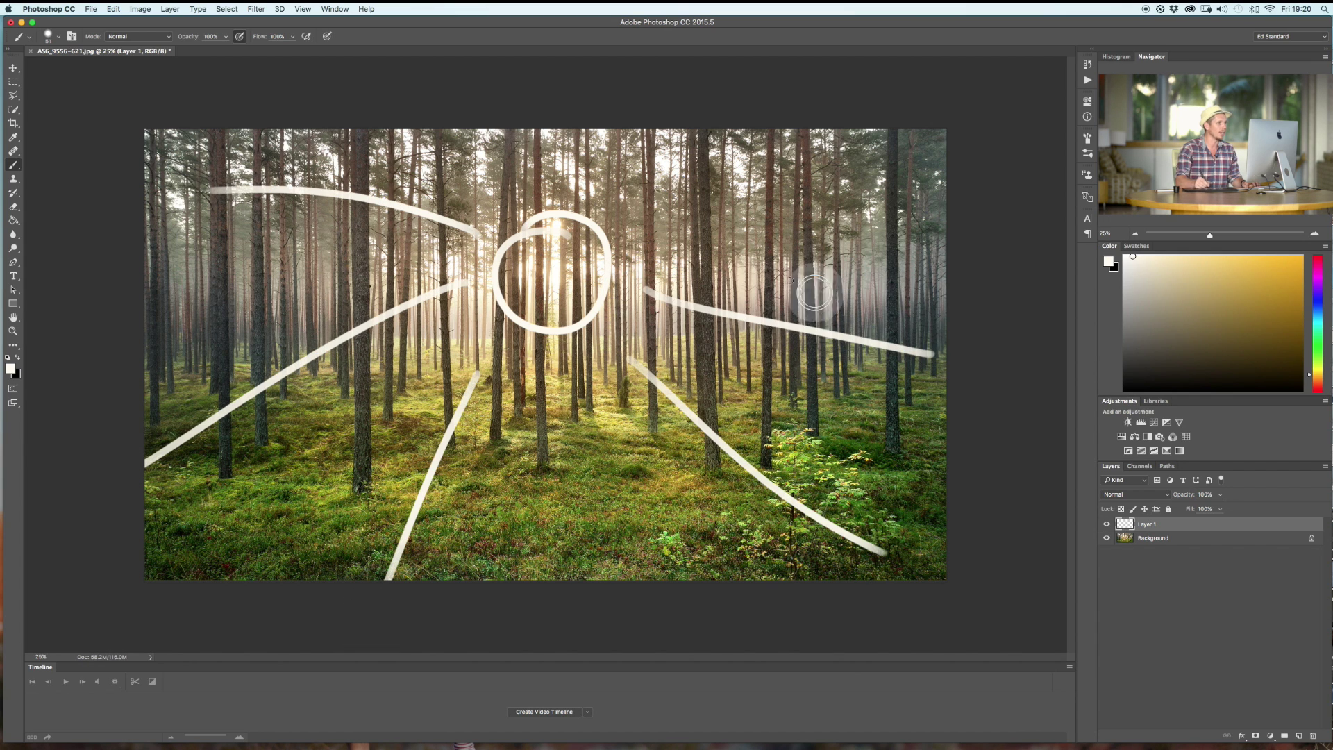
left_click_drag(670, 219, 913, 131)
left_click_drag(443, 130, 520, 208)
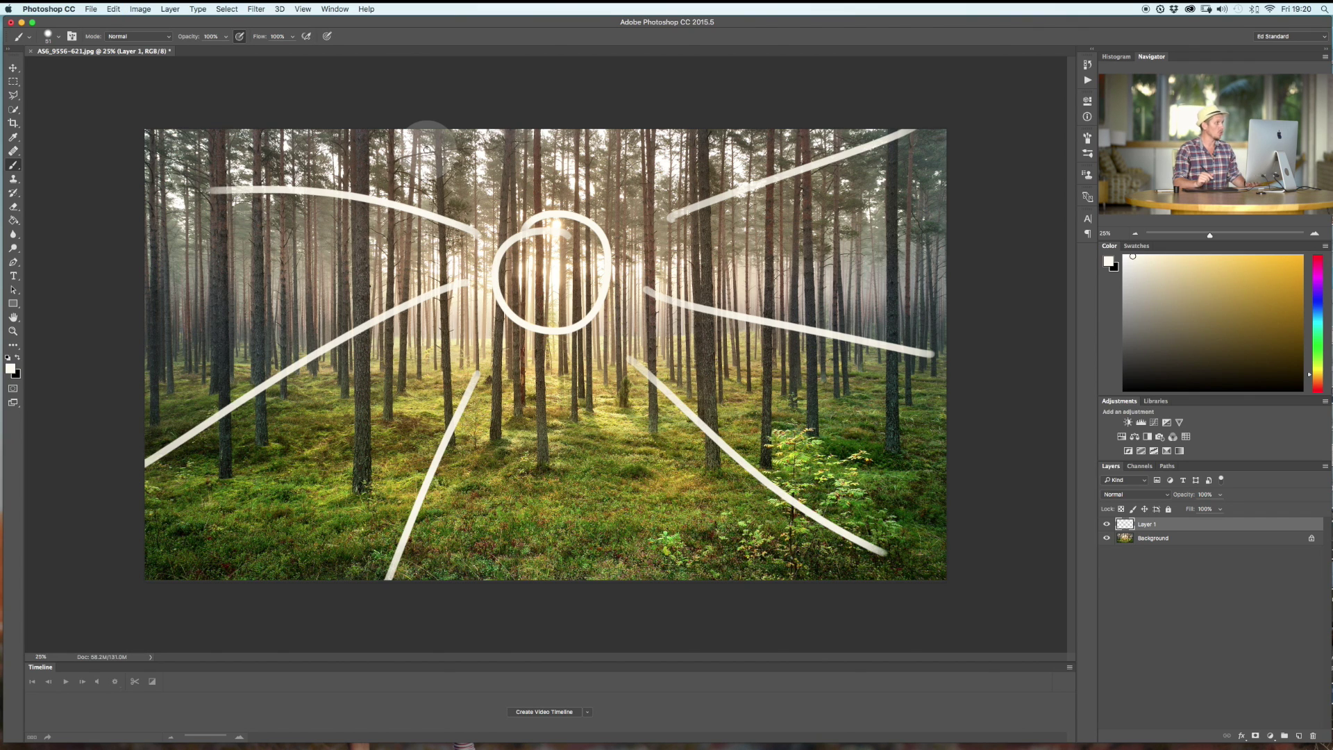
key("super+alt+z")
key("super+alt+z")
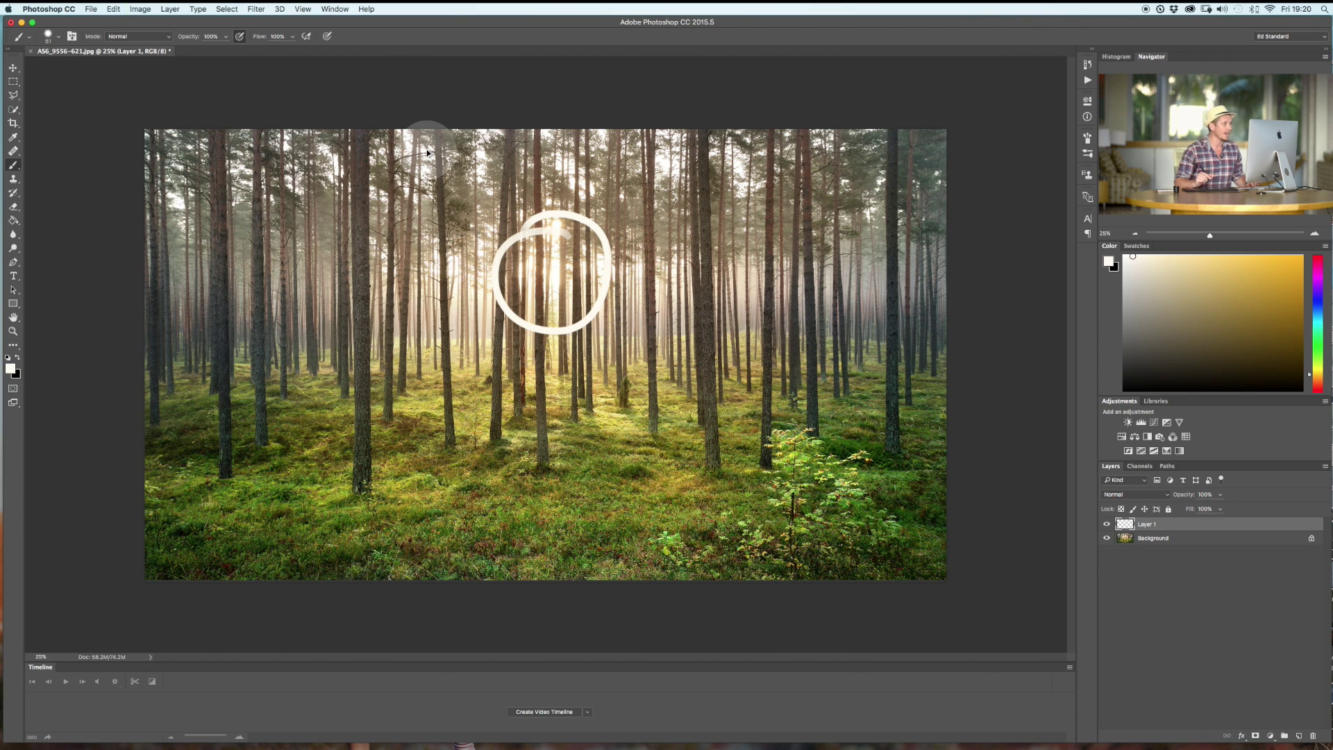
key("super+alt+z")
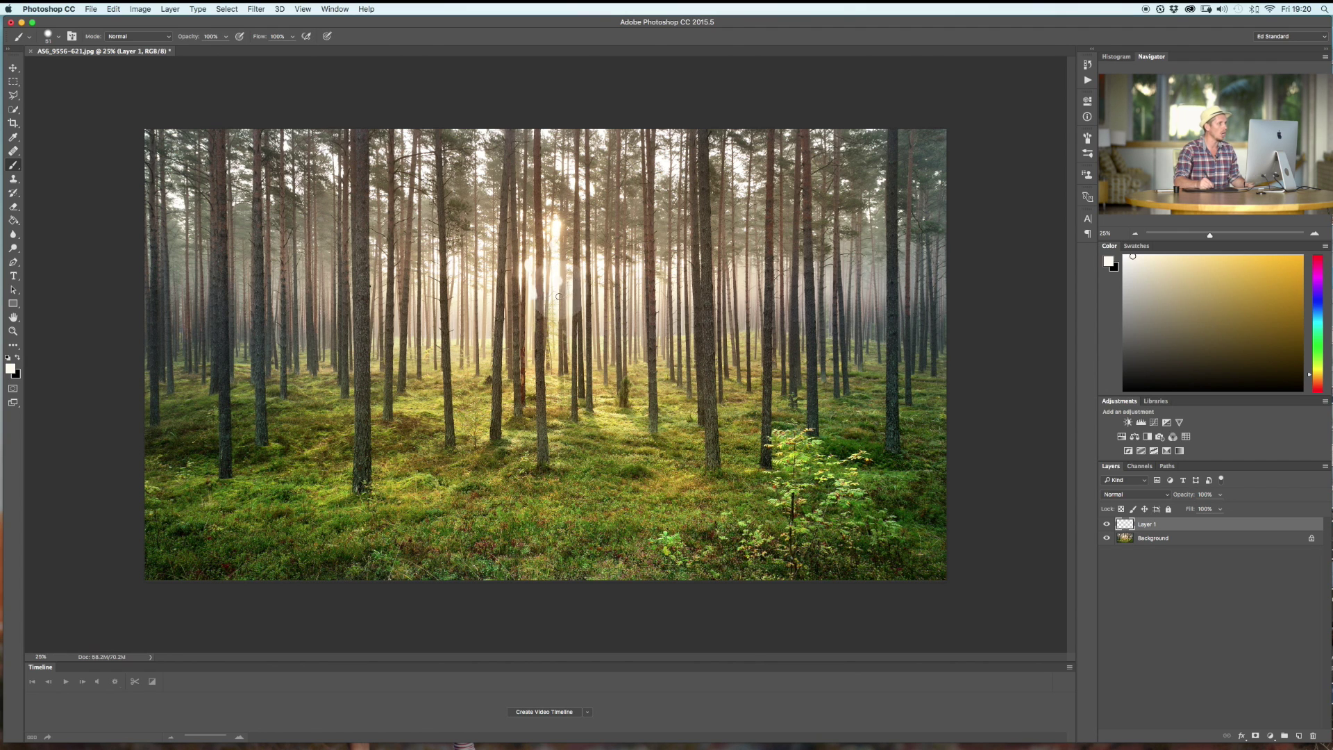
Dab a few soft white spots around the sun on Layer 1
left_click_drag(559, 297, 560, 338)
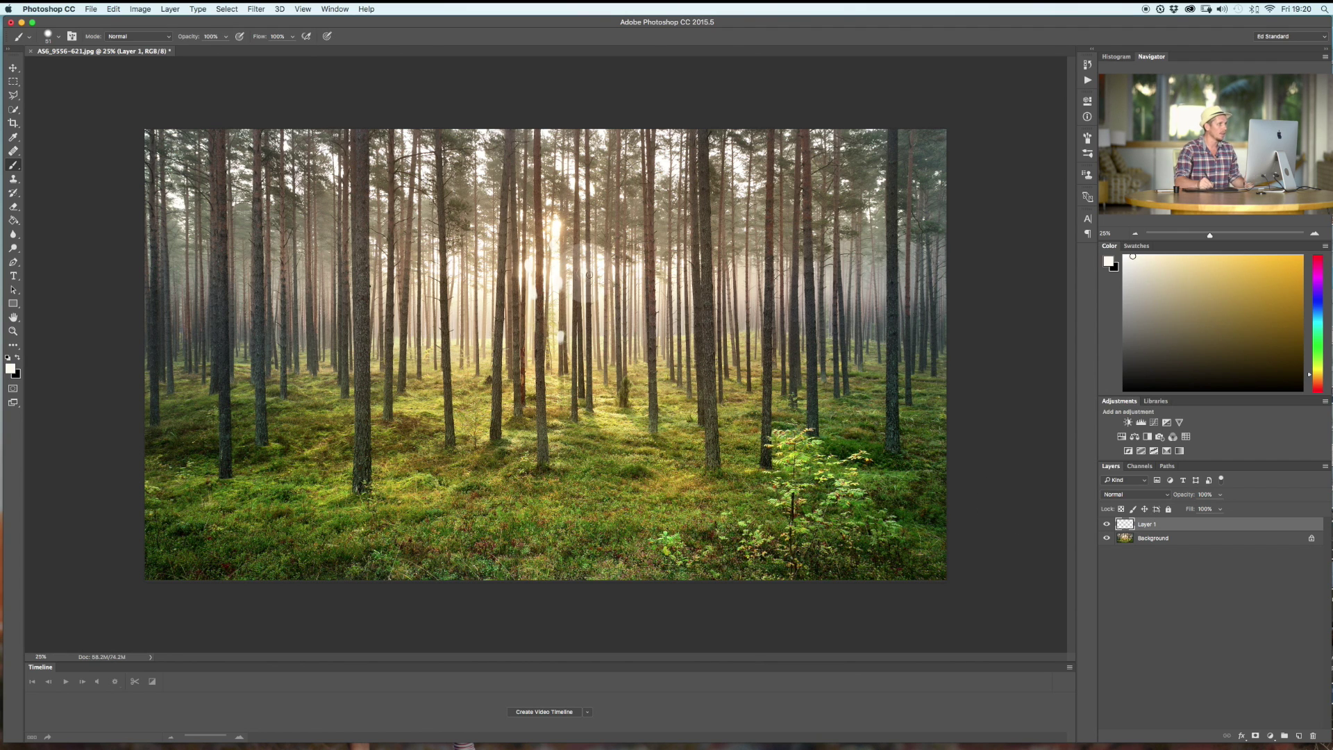
left_click(603, 321)
left_click(486, 317)
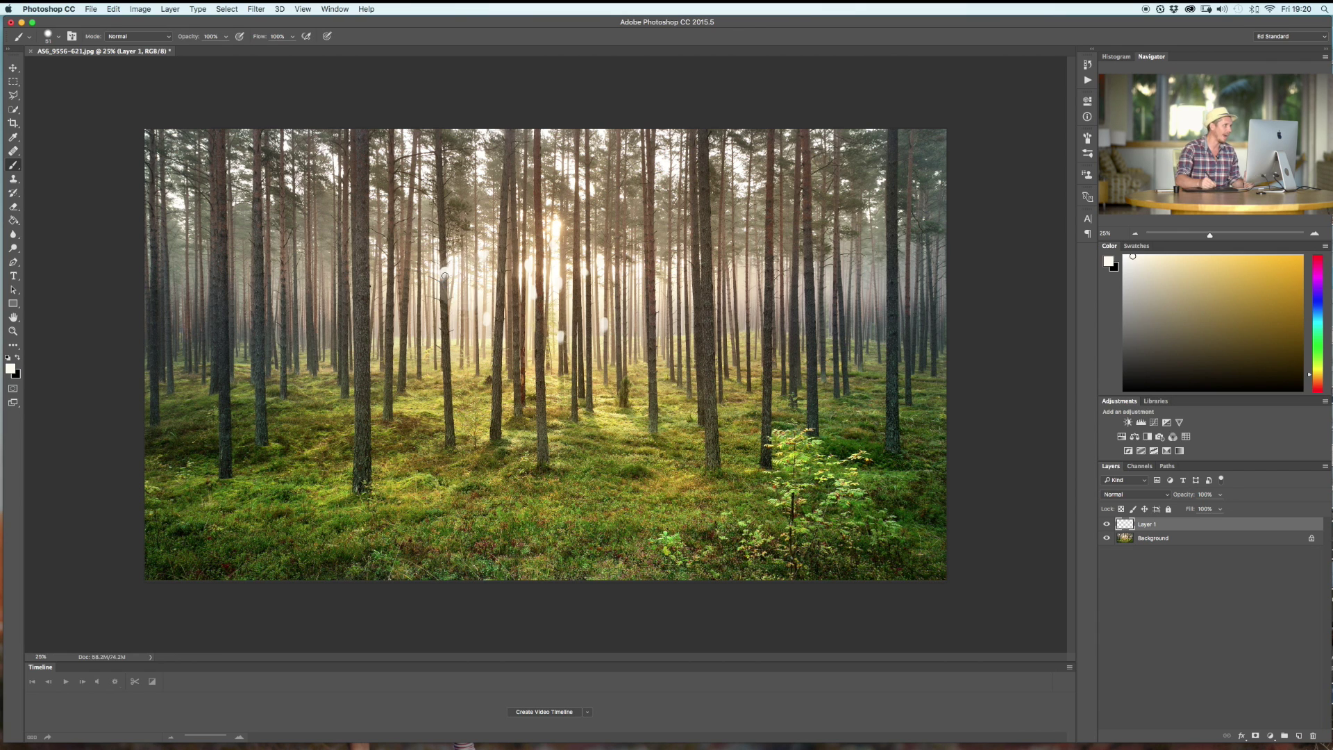
Add Layer 2 above the Background and fill it solid black with the Paint Bucket
left_click(1238, 545)
key("super+shift+n")
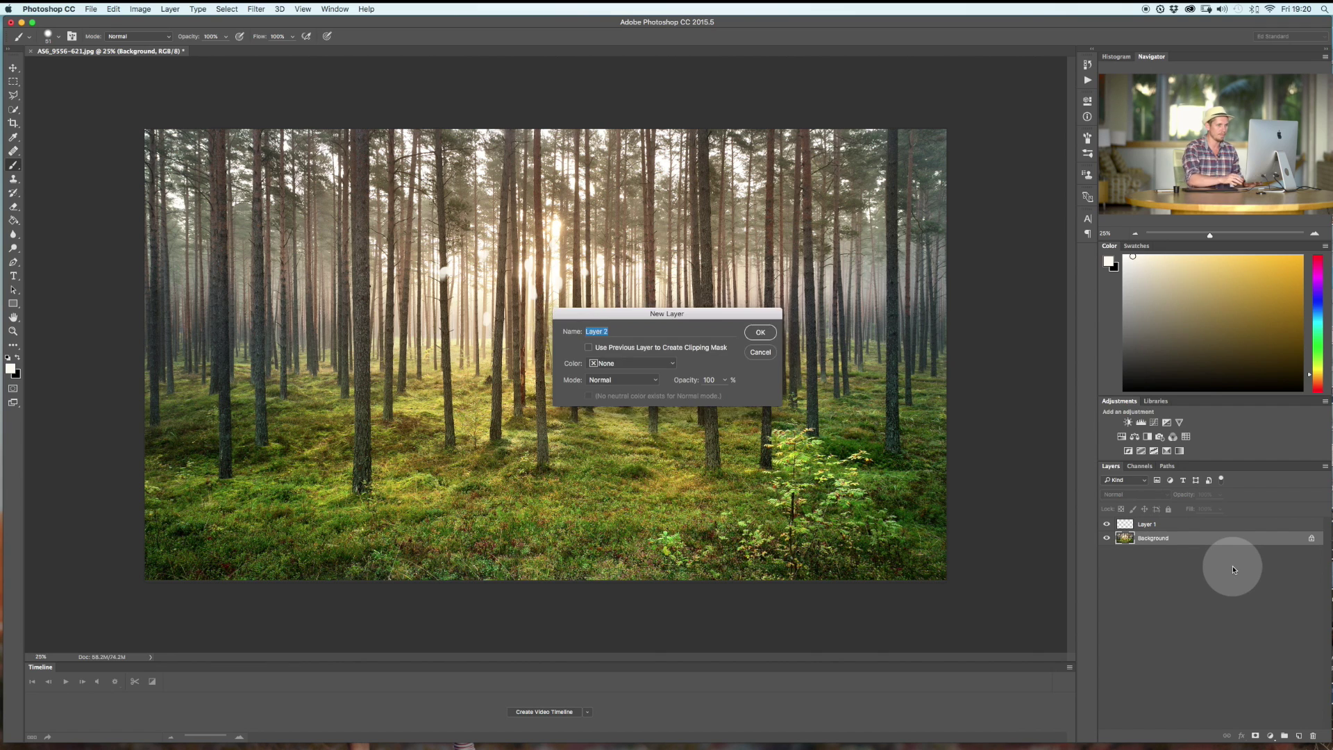
key("Return")
left_click(11, 219)
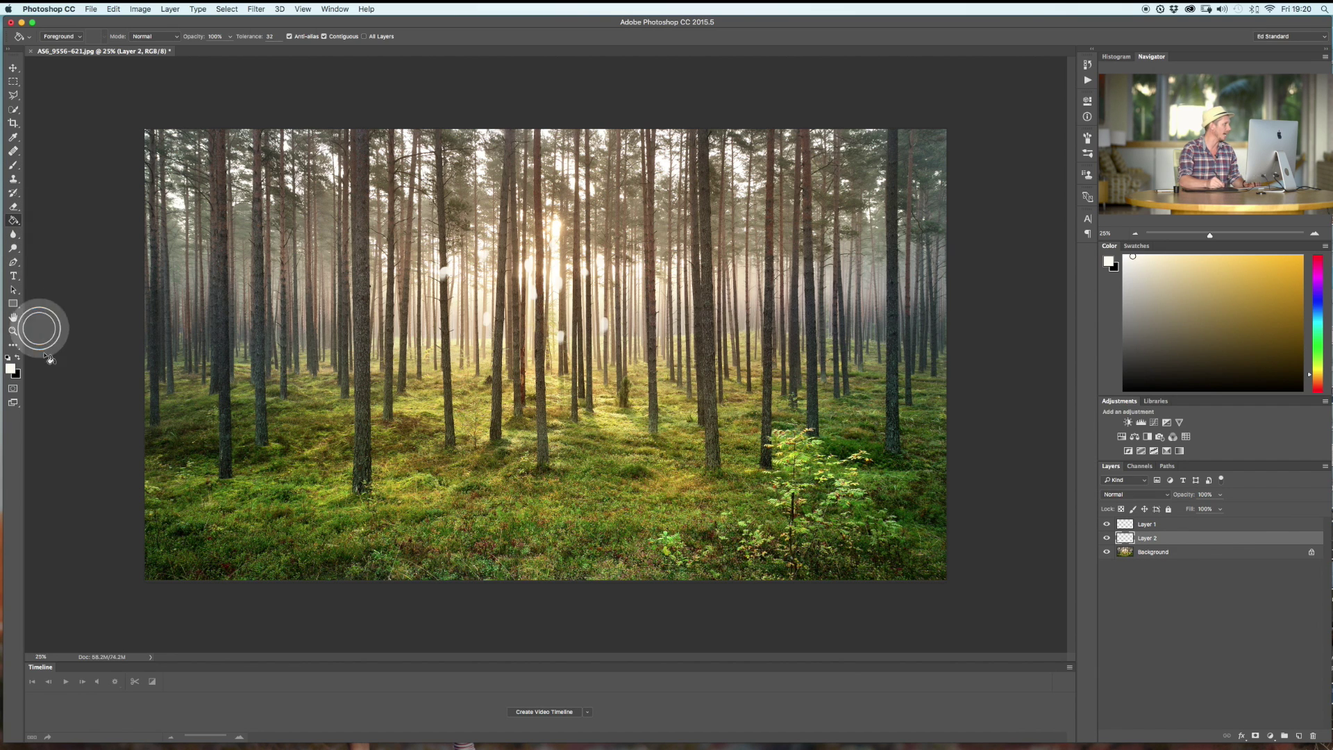
key("x")
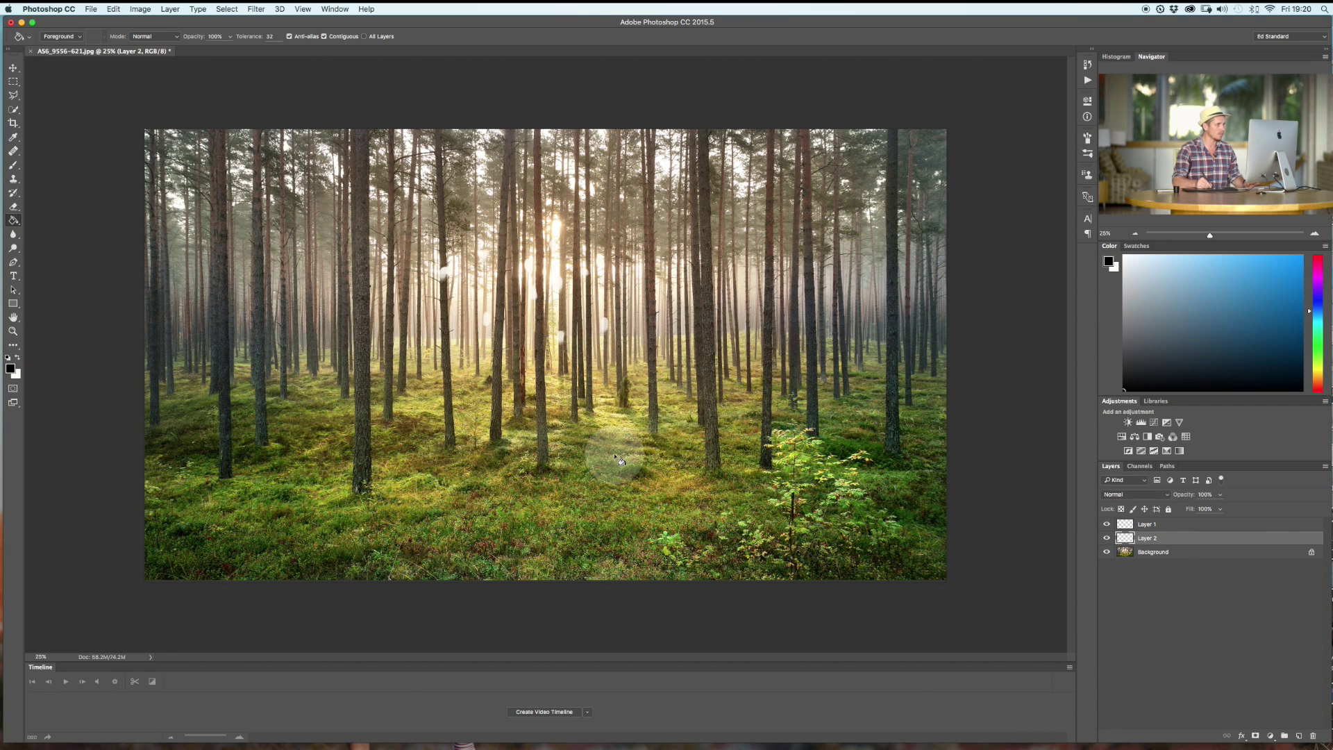
left_click(617, 462)
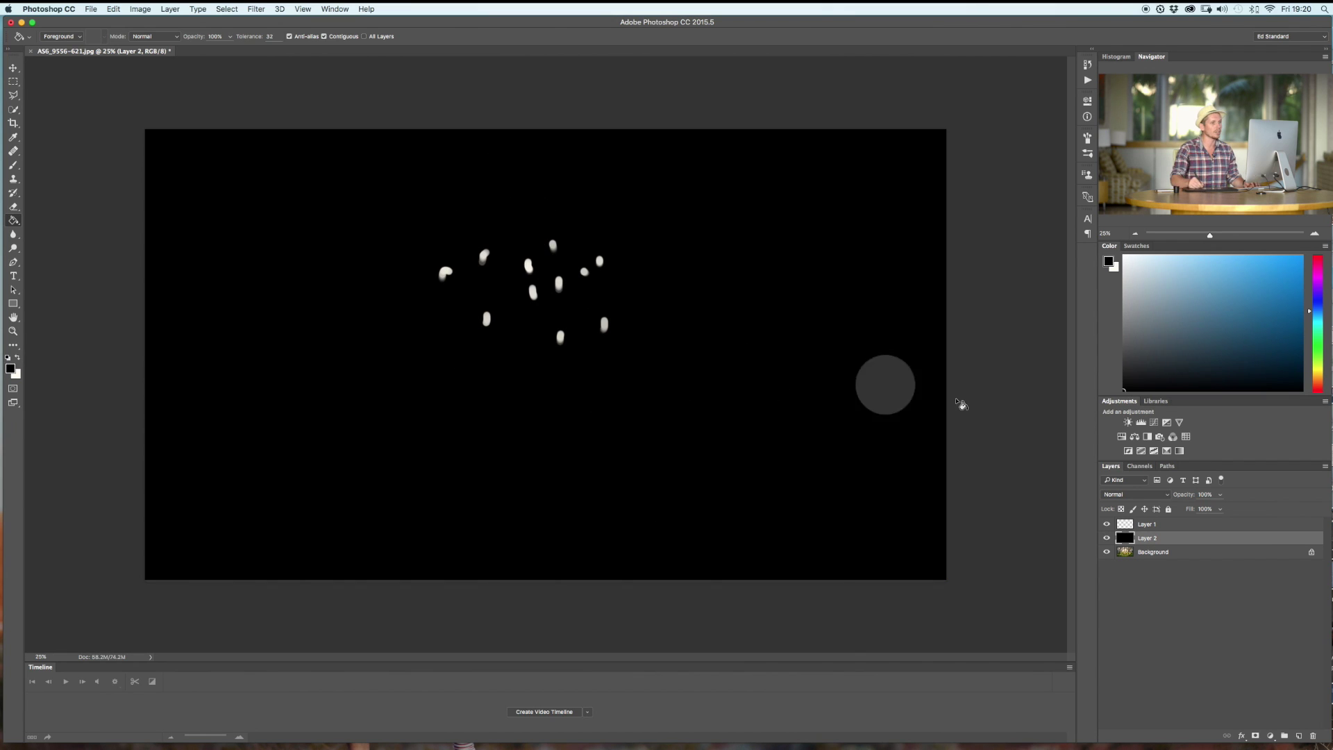
Hide black Layer 2, then return to a white brush and dab over the fern on Layer 1
left_click_drag(1170, 525, 1171, 548)
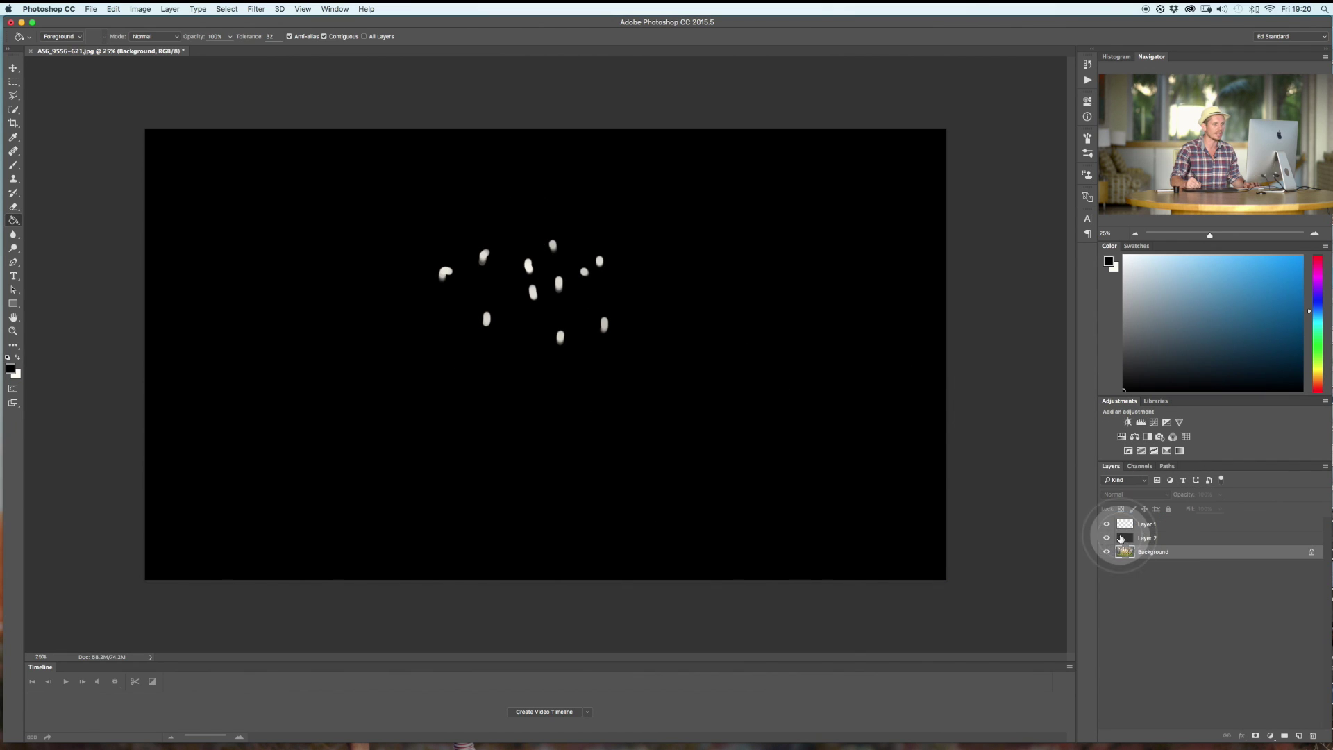
left_click(1107, 538)
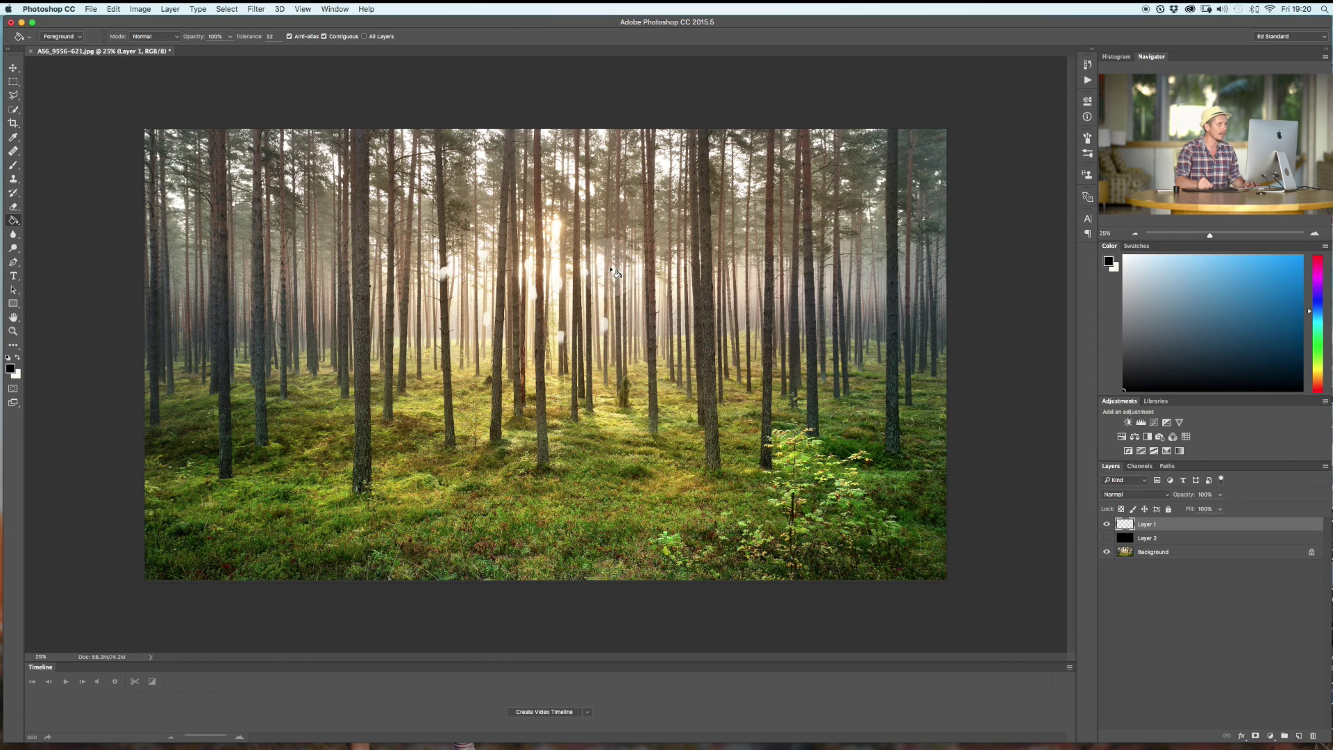
left_click(589, 299)
key("super+z")
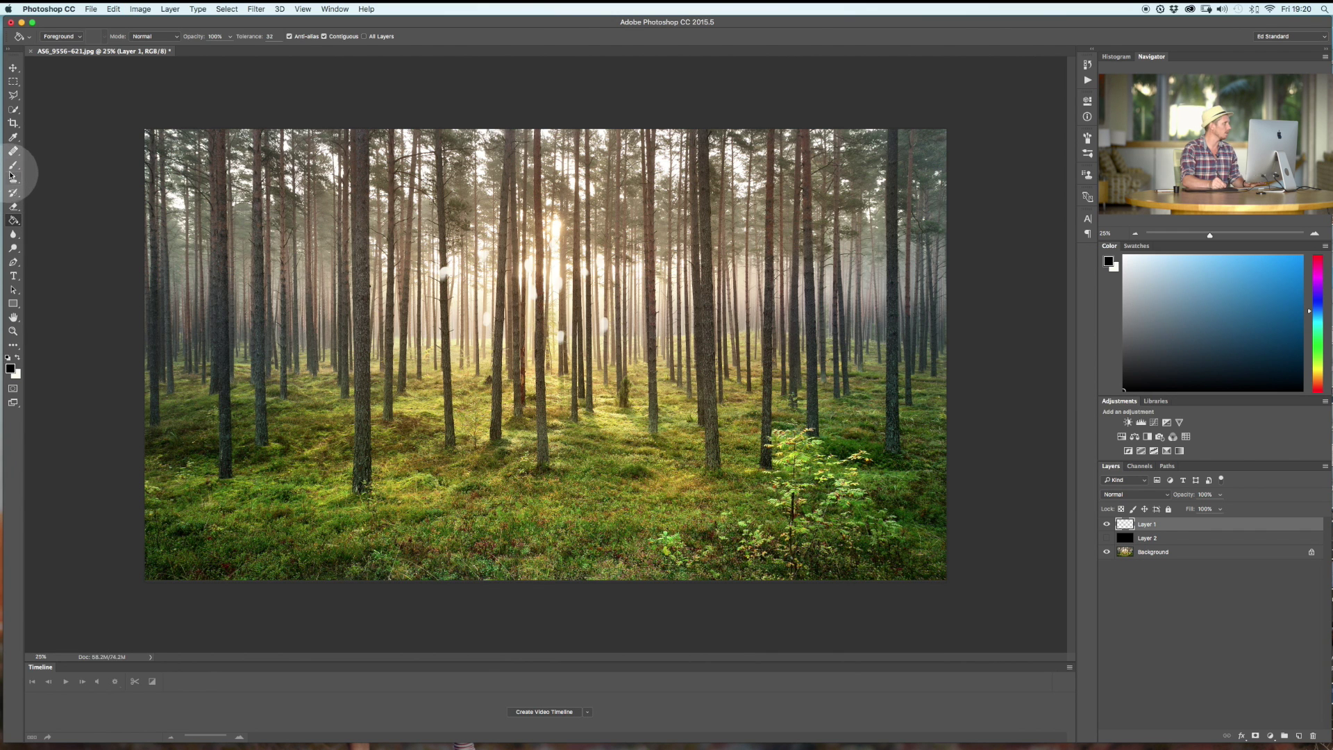
left_click(13, 164)
key("x")
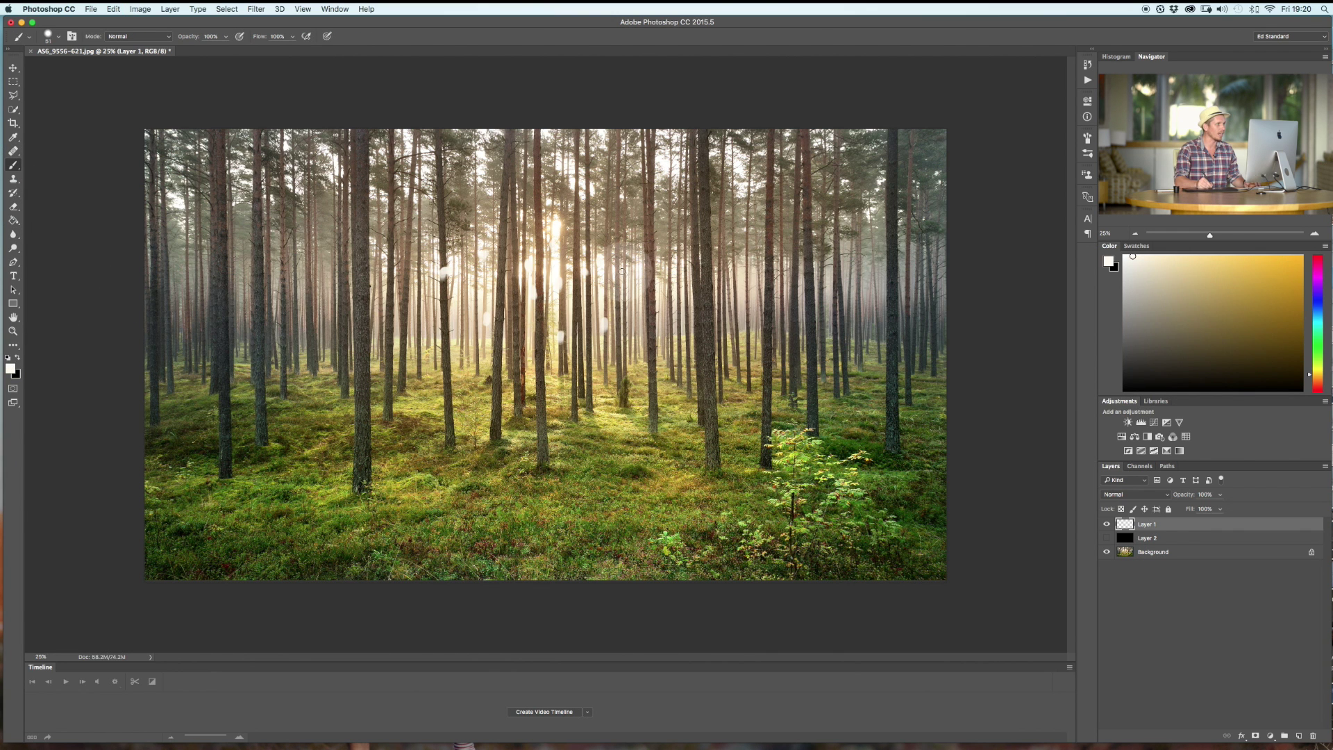
left_click(838, 494)
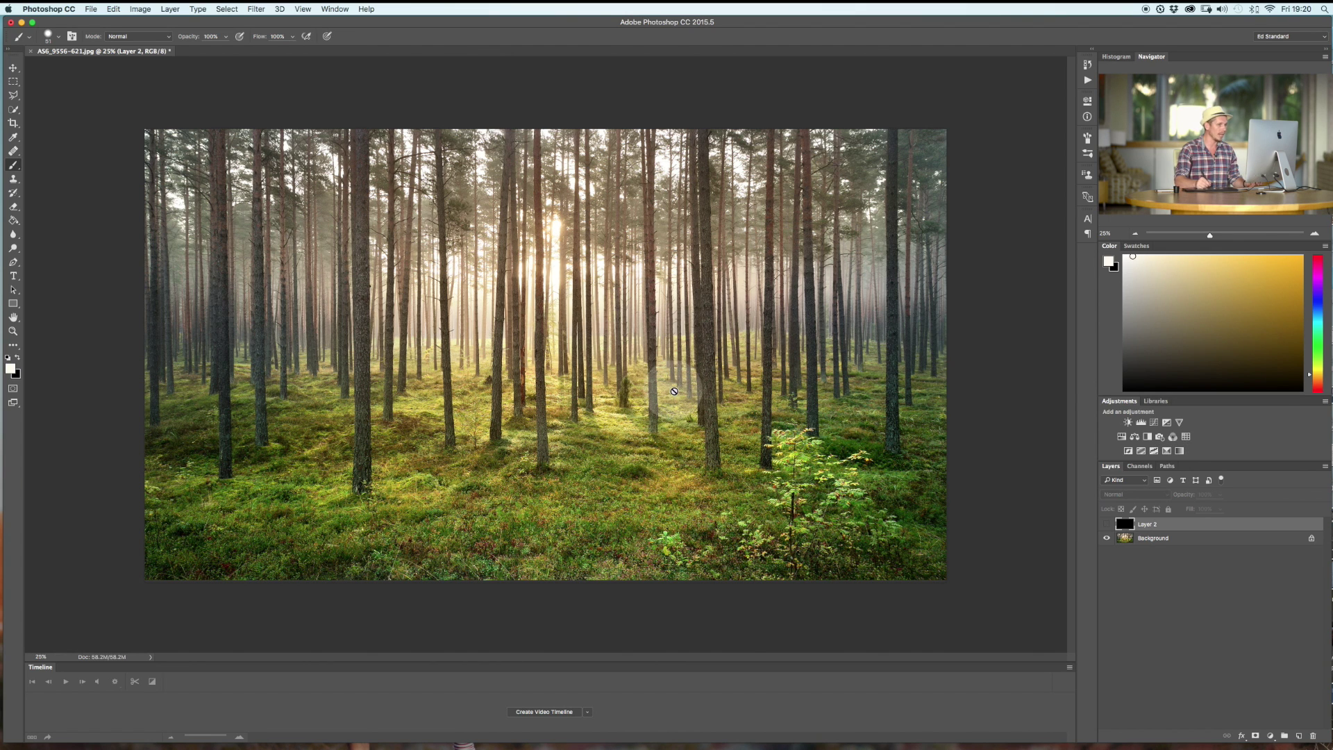
Add Layer 3 and set the foreground to pale cream (R253 G249 B224) sampled from the sunlight
key("super+shift+n")
key("Return")
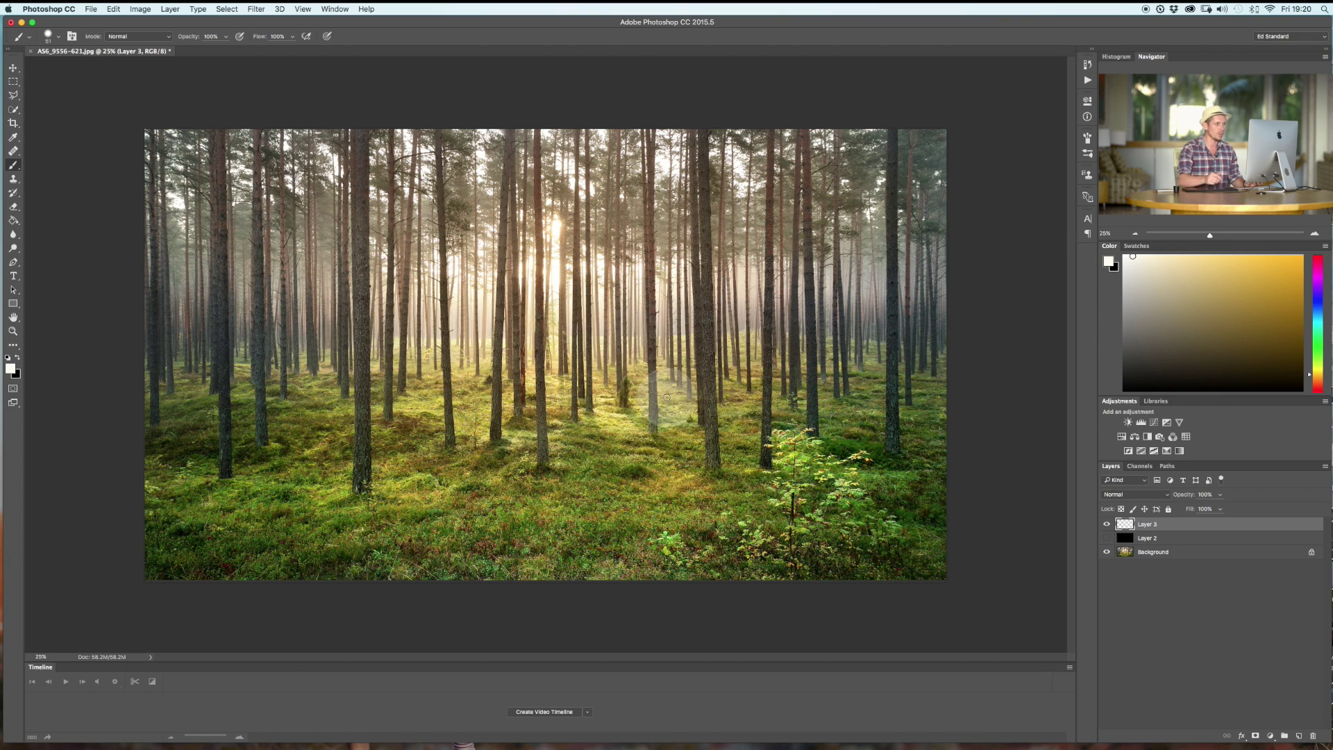
left_click(13, 372)
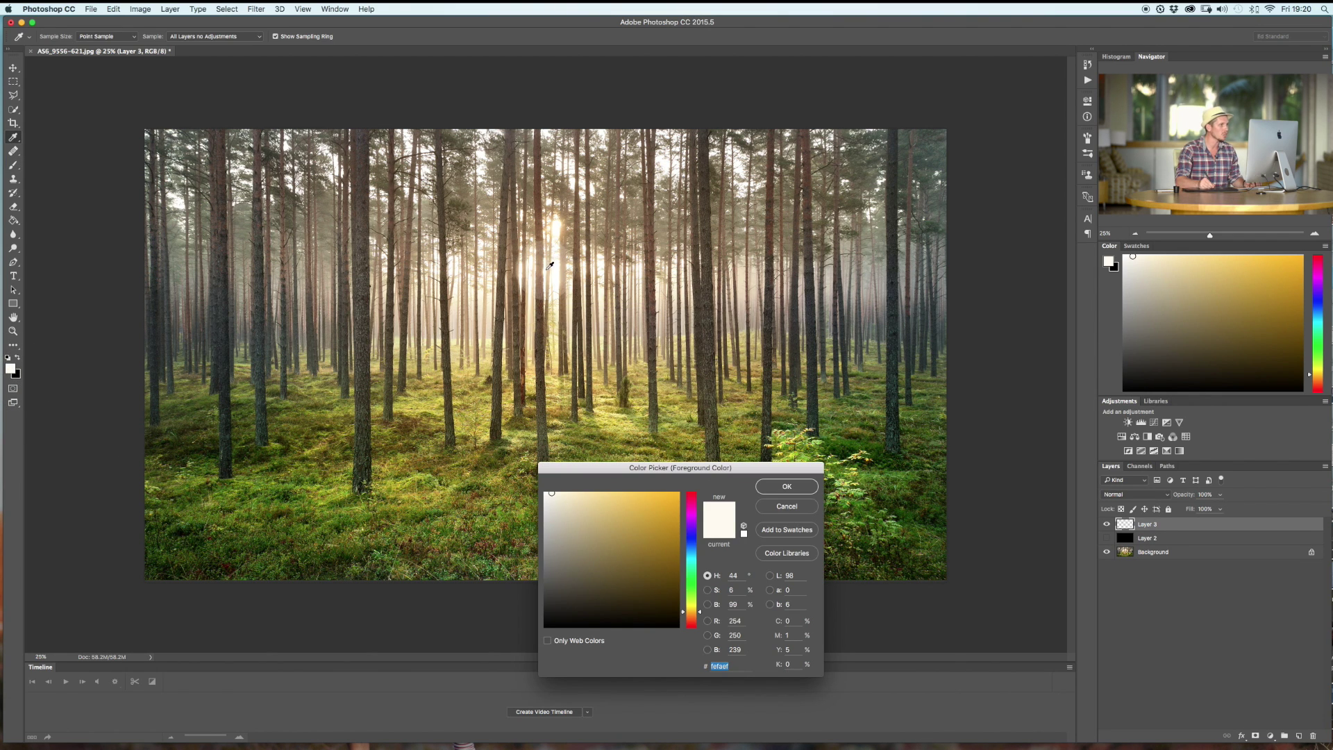
scroll(548, 269, "up", 5)
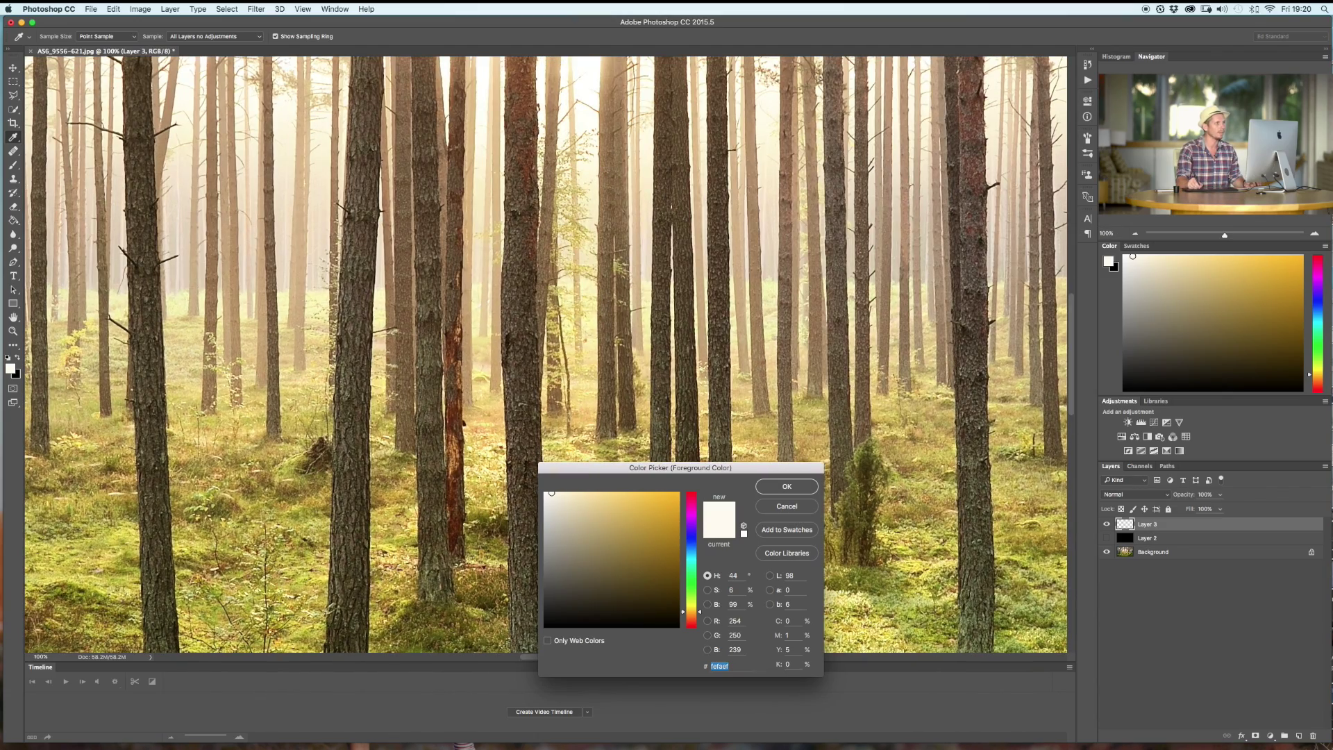
left_click(576, 88)
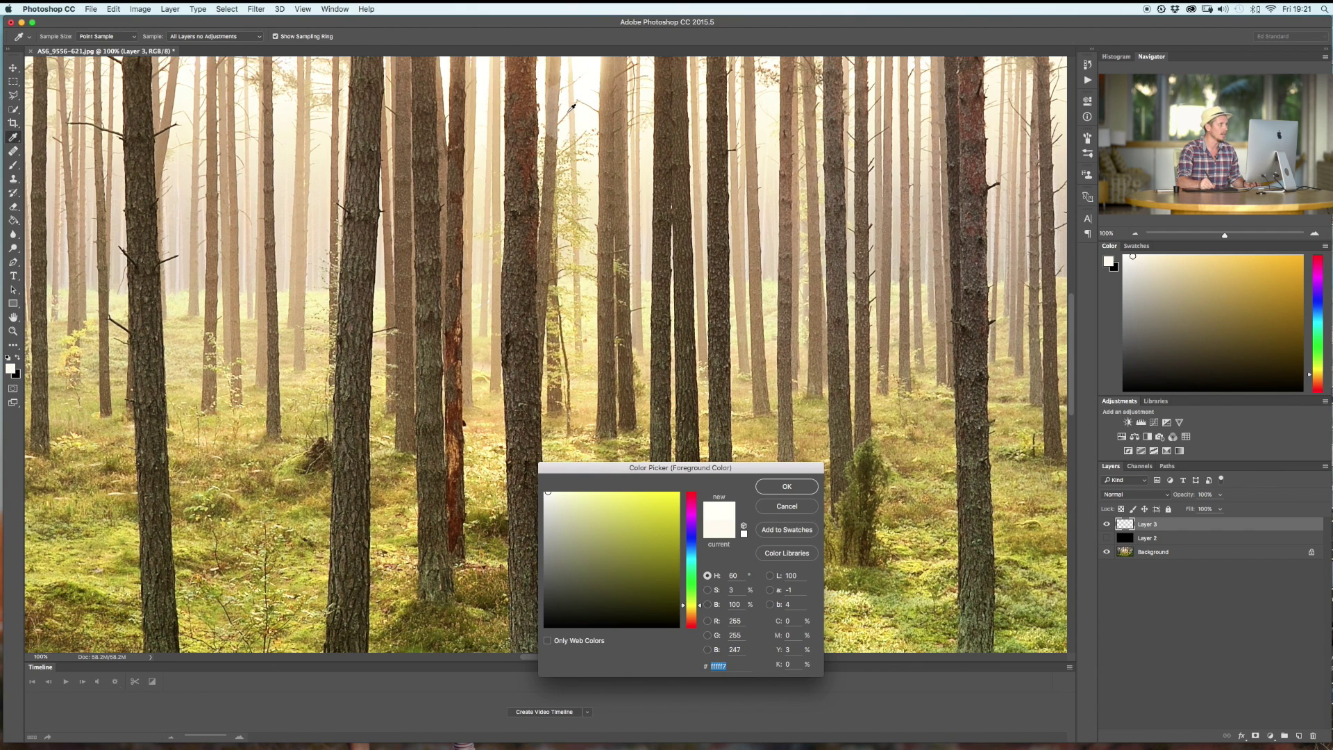
left_click(569, 129)
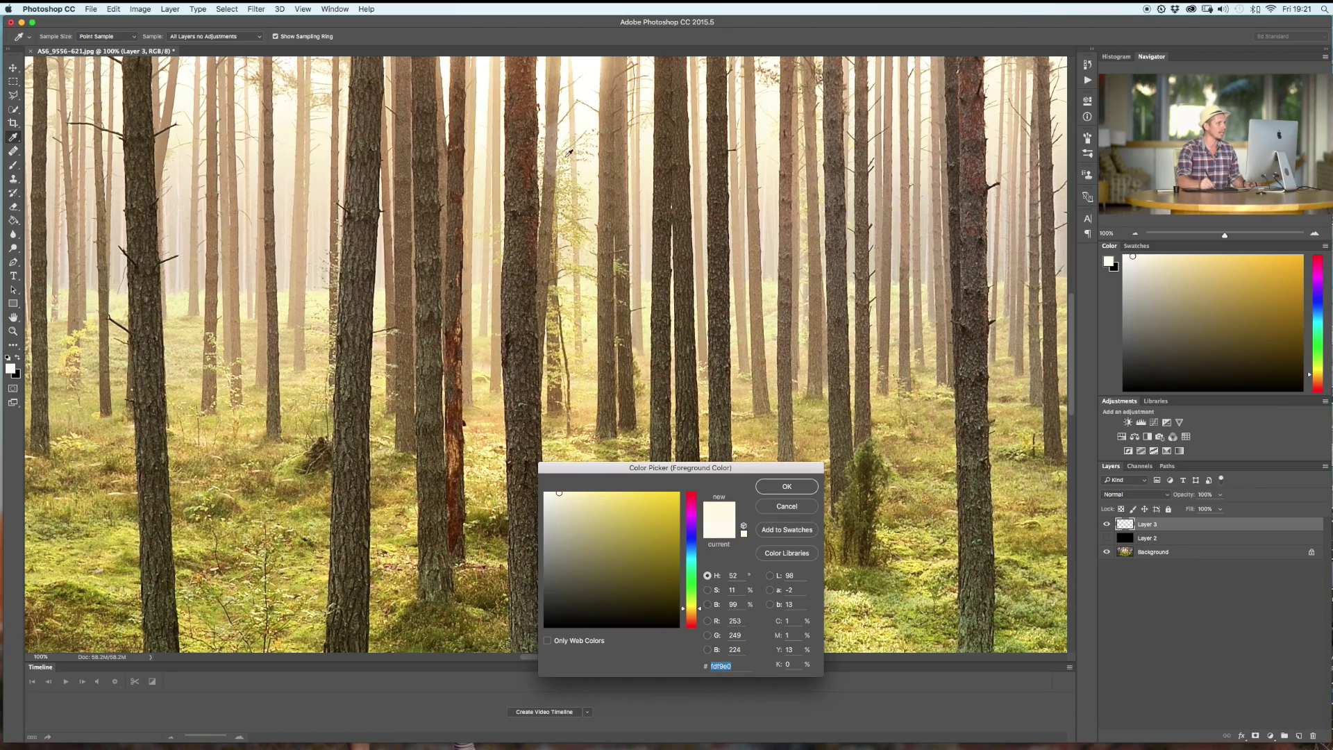
left_click(788, 487)
key("b")
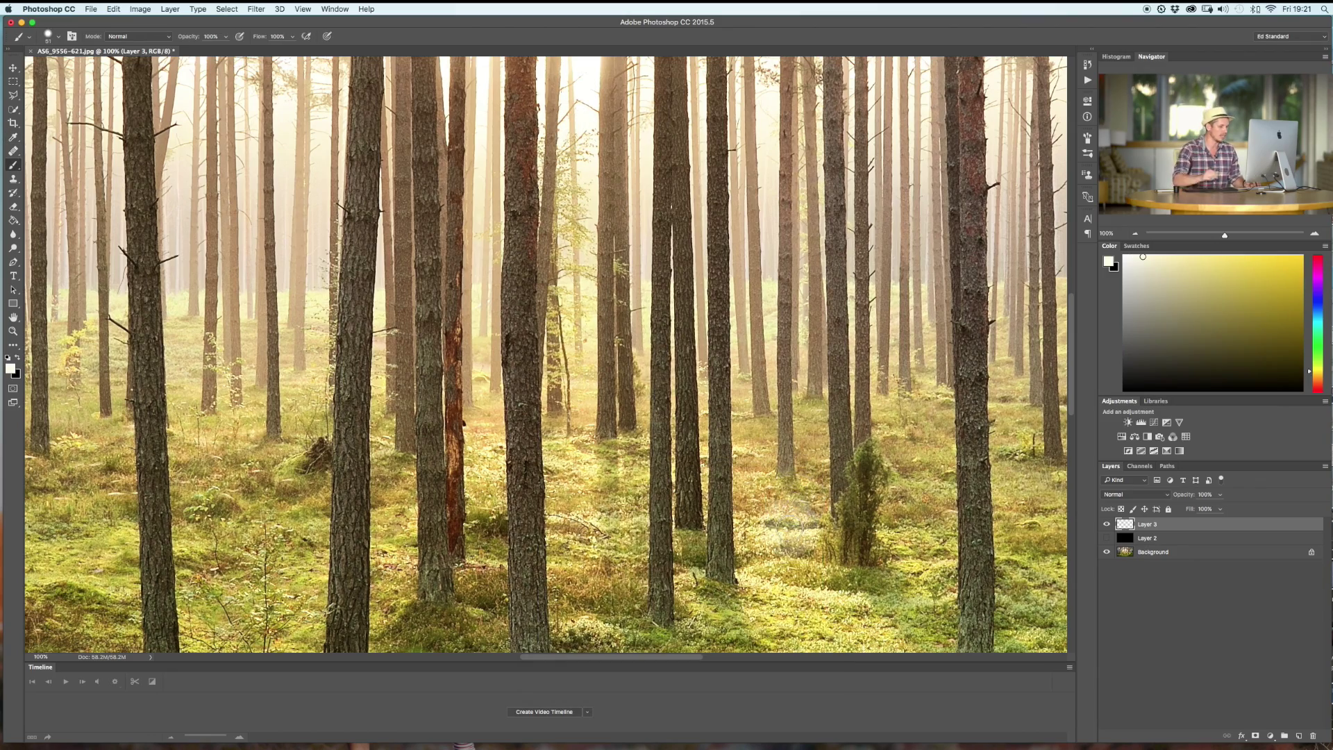
key("super+minus")
key("super+minus")
key("super+minus")
key("super+minus")
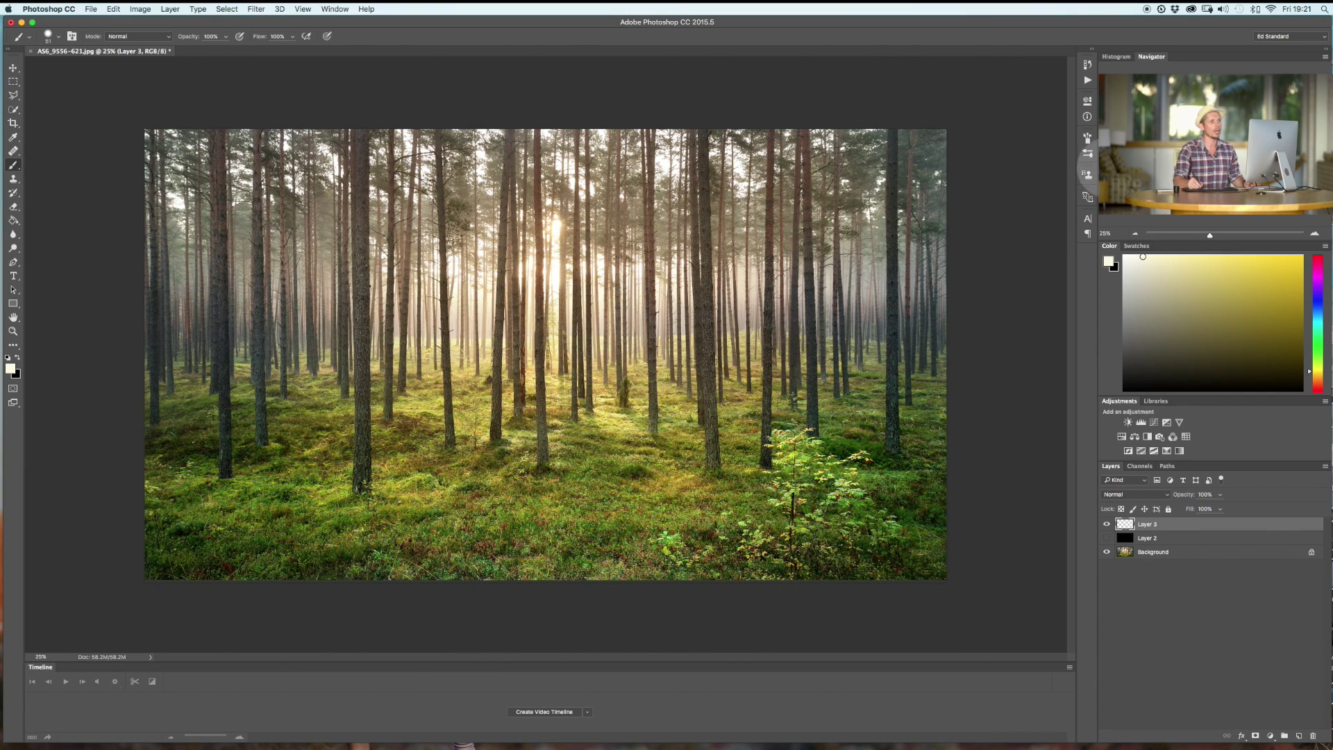
Enable Shape Dynamics with size jitter and Scattering on both axes for the brush
left_click(1088, 139)
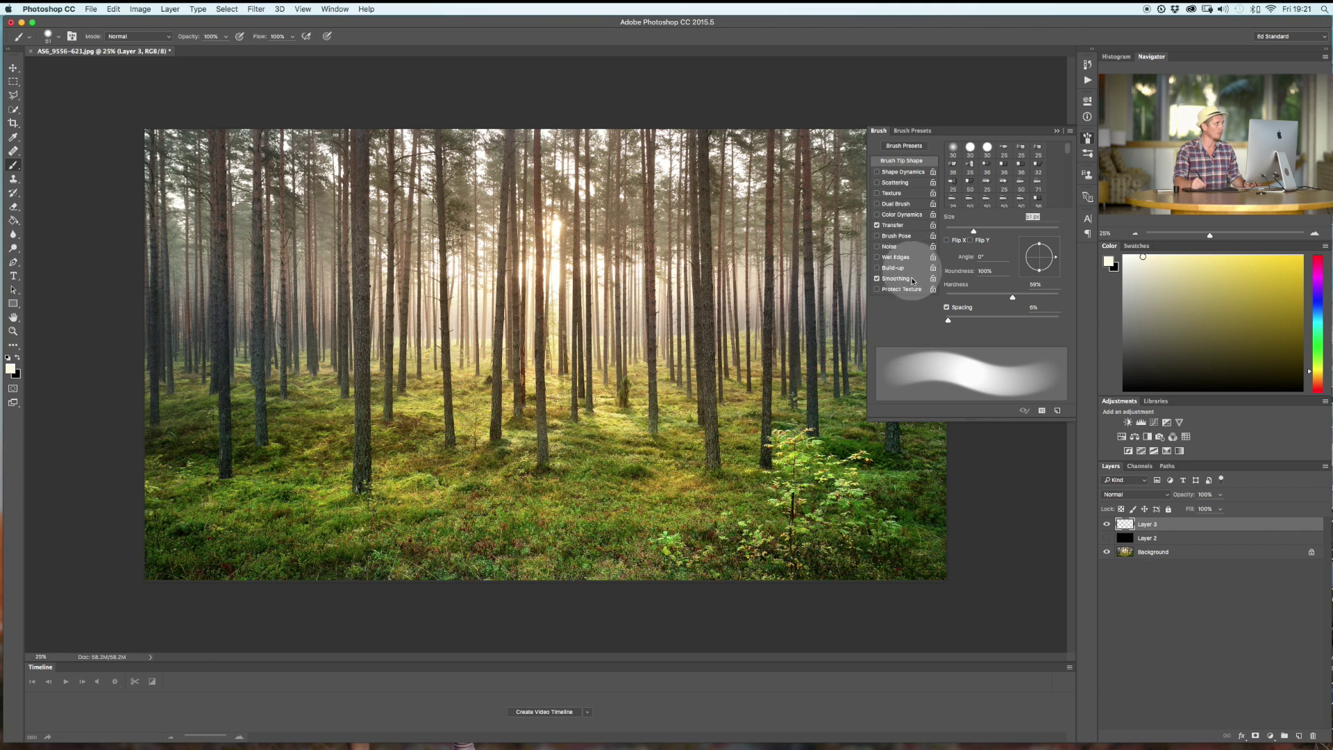
left_click(334, 8)
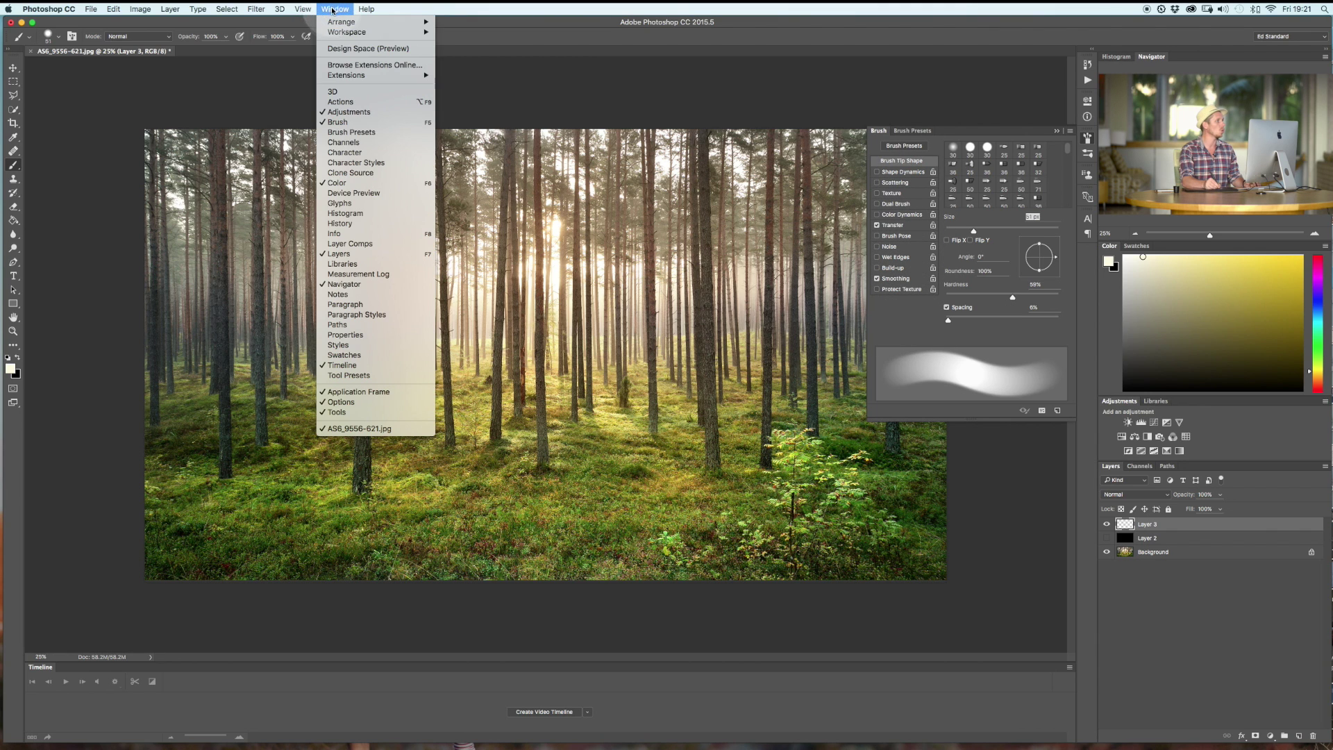
left_click(949, 136)
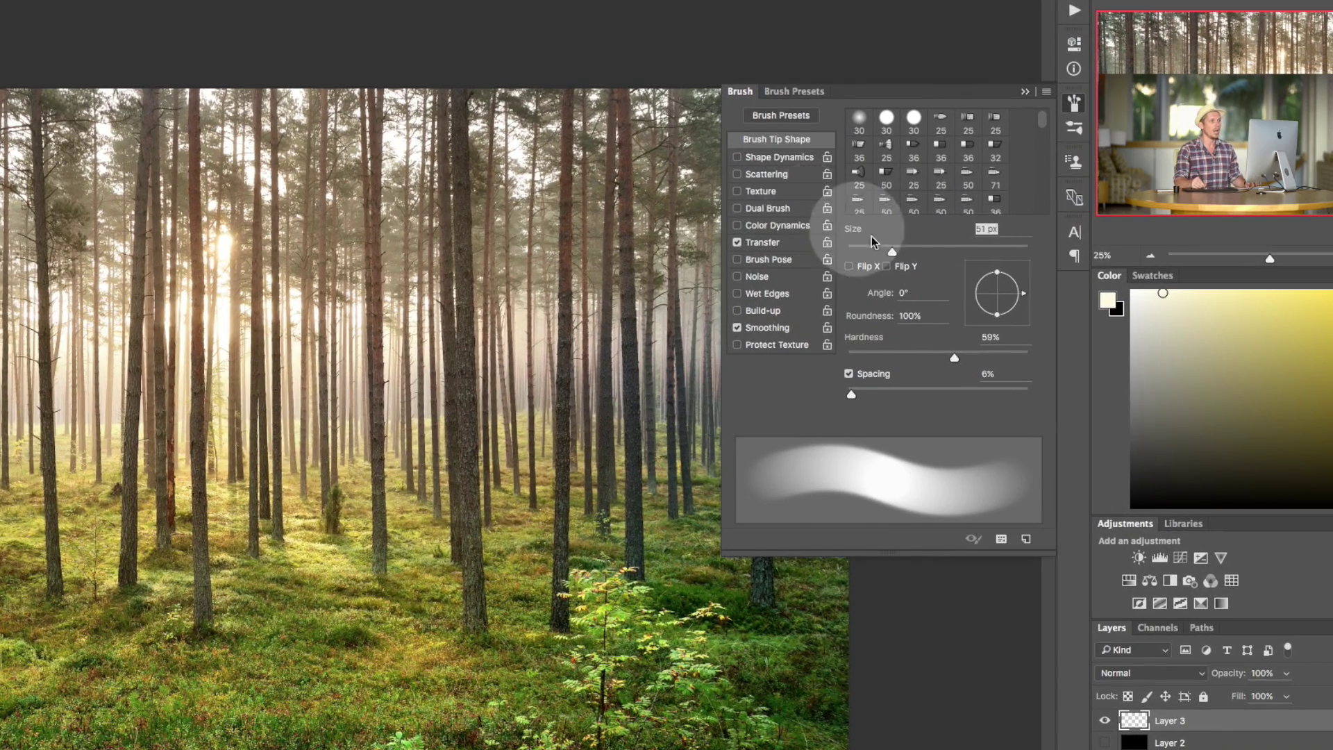
left_click(776, 157)
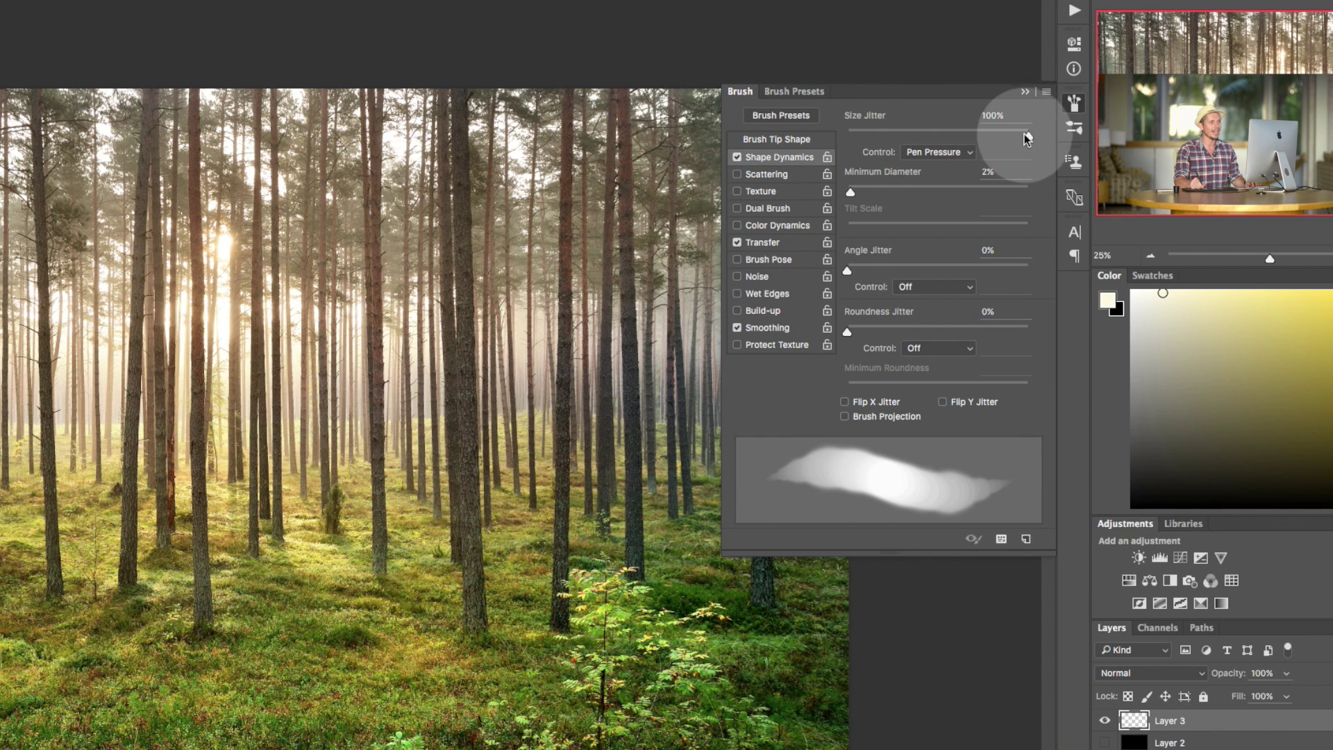
mouse_move(1028, 135)
left_mouse_down()
mouse_move(836, 134)
mouse_move(1035, 118)
left_mouse_up()
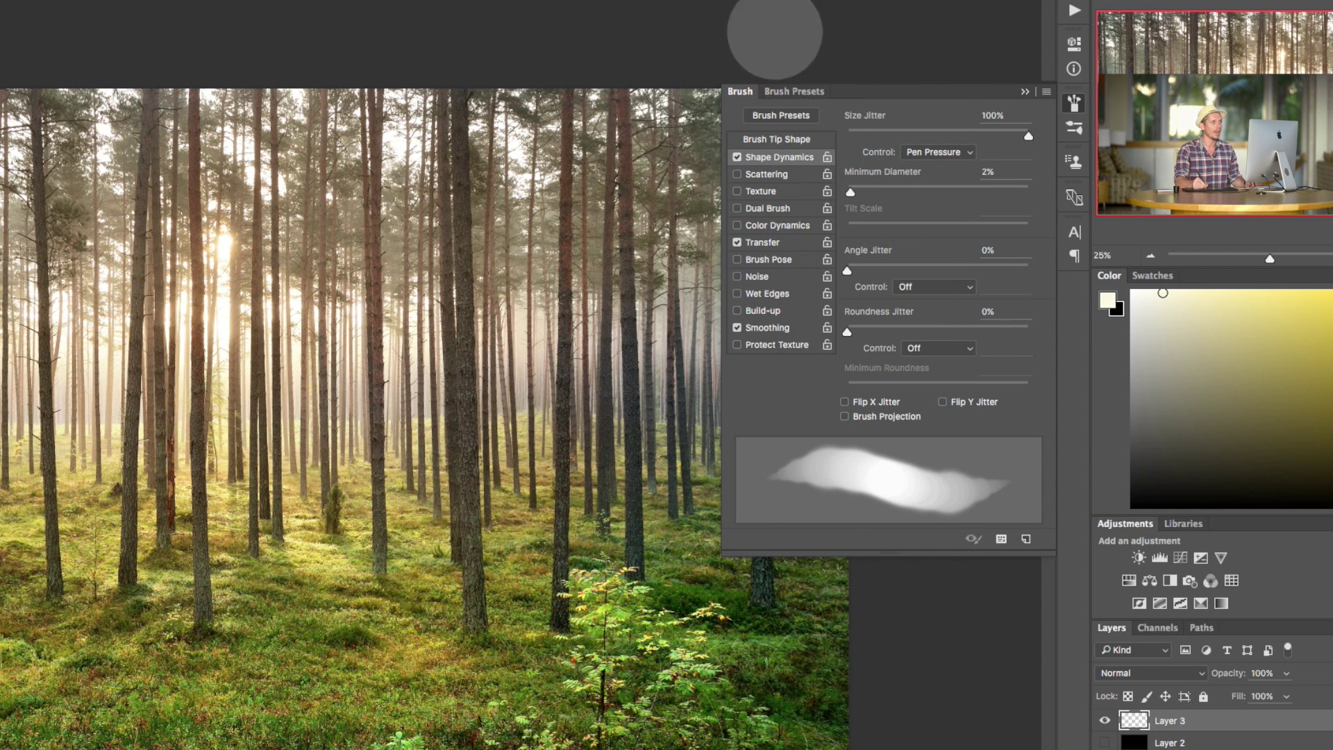
left_click(763, 175)
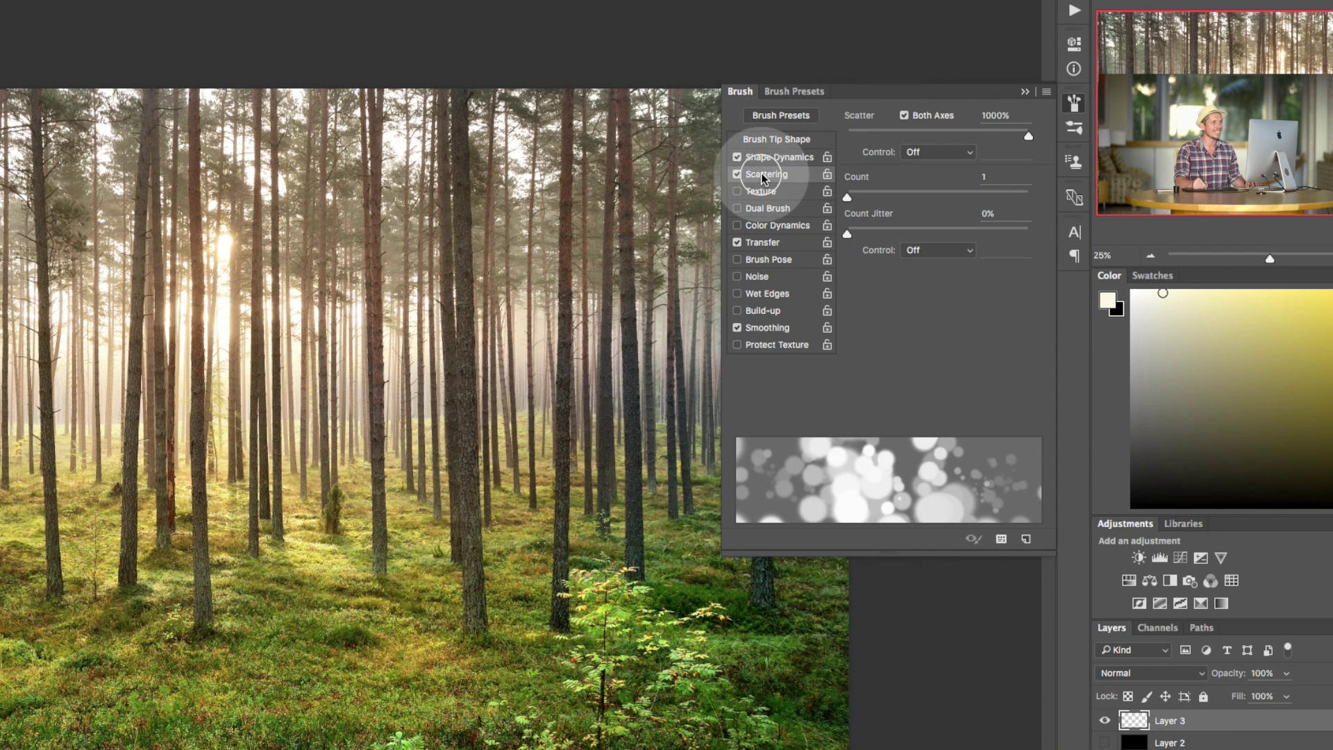
left_click(905, 117)
left_click(905, 116)
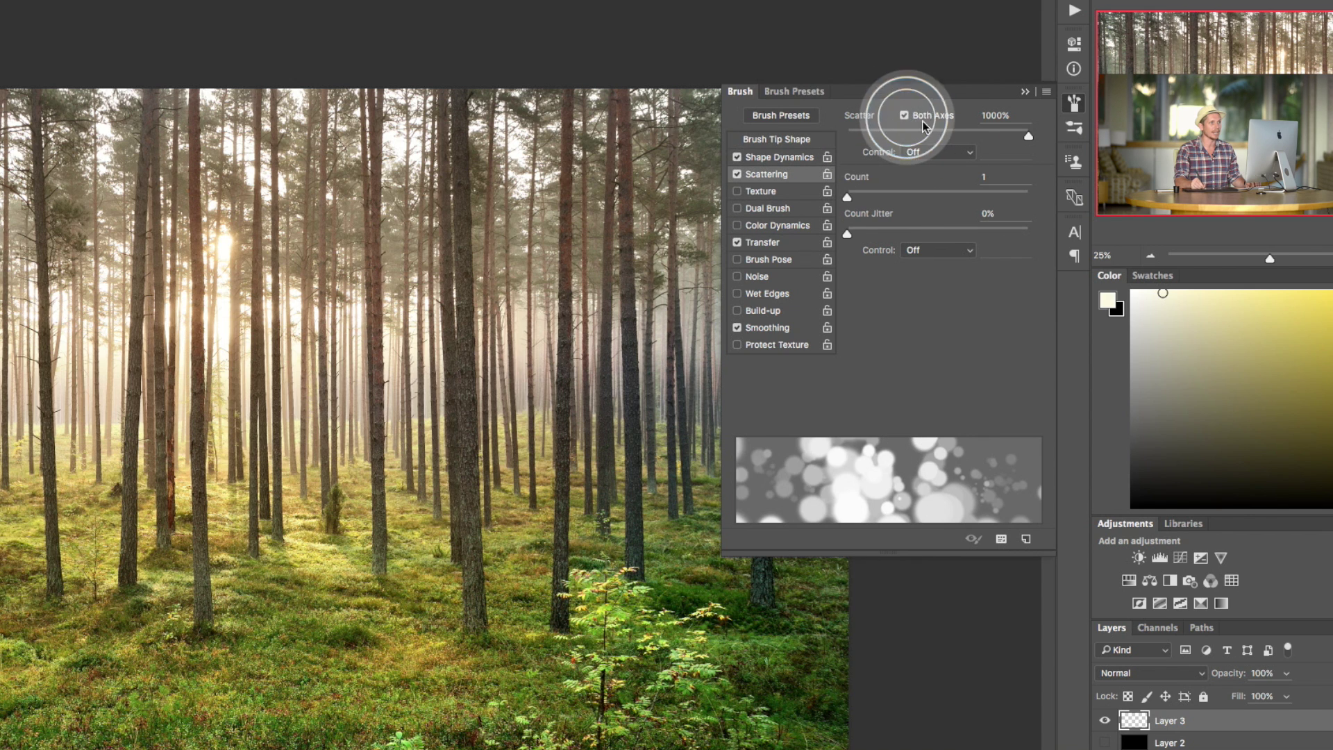
mouse_move(1028, 135)
left_mouse_down()
mouse_move(842, 151)
mouse_move(1033, 125)
mouse_move(1015, 111)
left_mouse_up()
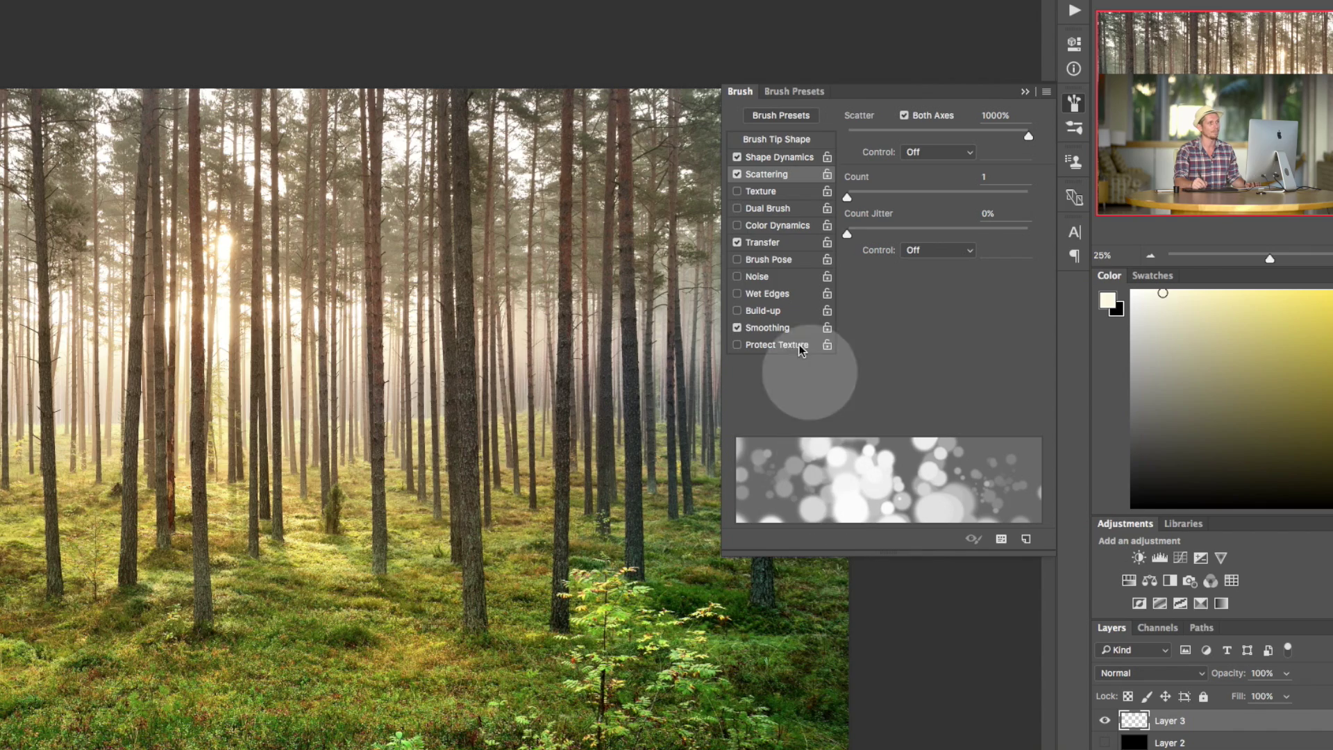
left_click(778, 142)
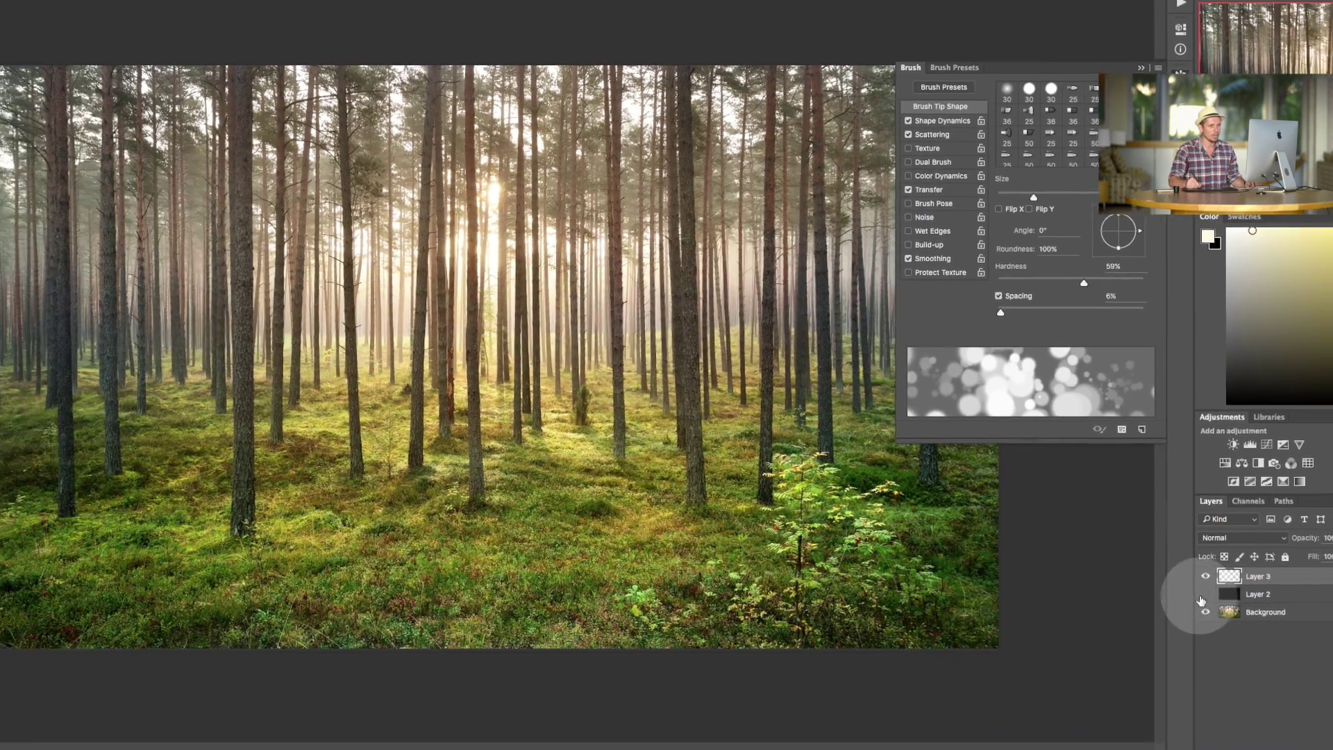
Test strokes on black Layer 2 while widening spacing to 116% and size to 149 px, then hide it
left_click(1105, 742)
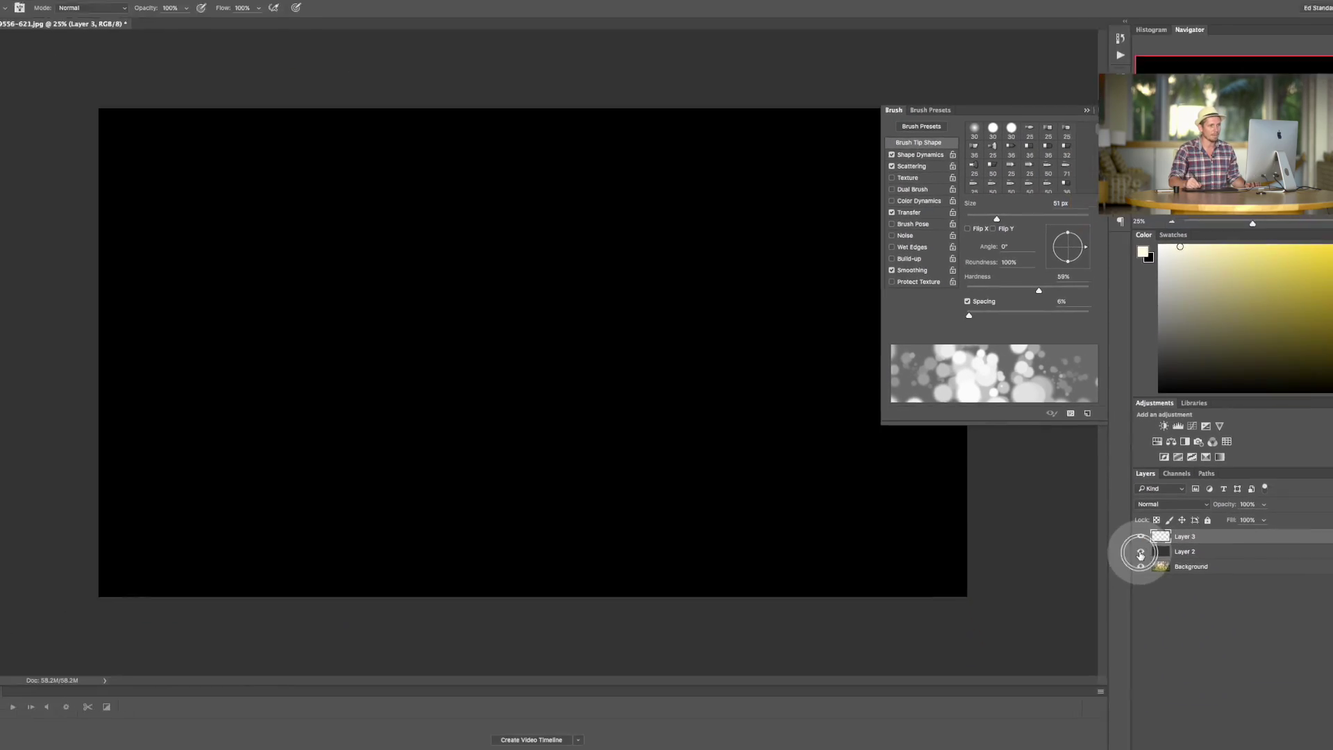
mouse_move(212, 298)
left_mouse_down()
mouse_move(271, 399)
mouse_move(331, 313)
mouse_move(524, 402)
mouse_move(606, 374)
mouse_move(638, 486)
mouse_move(582, 340)
left_mouse_up()
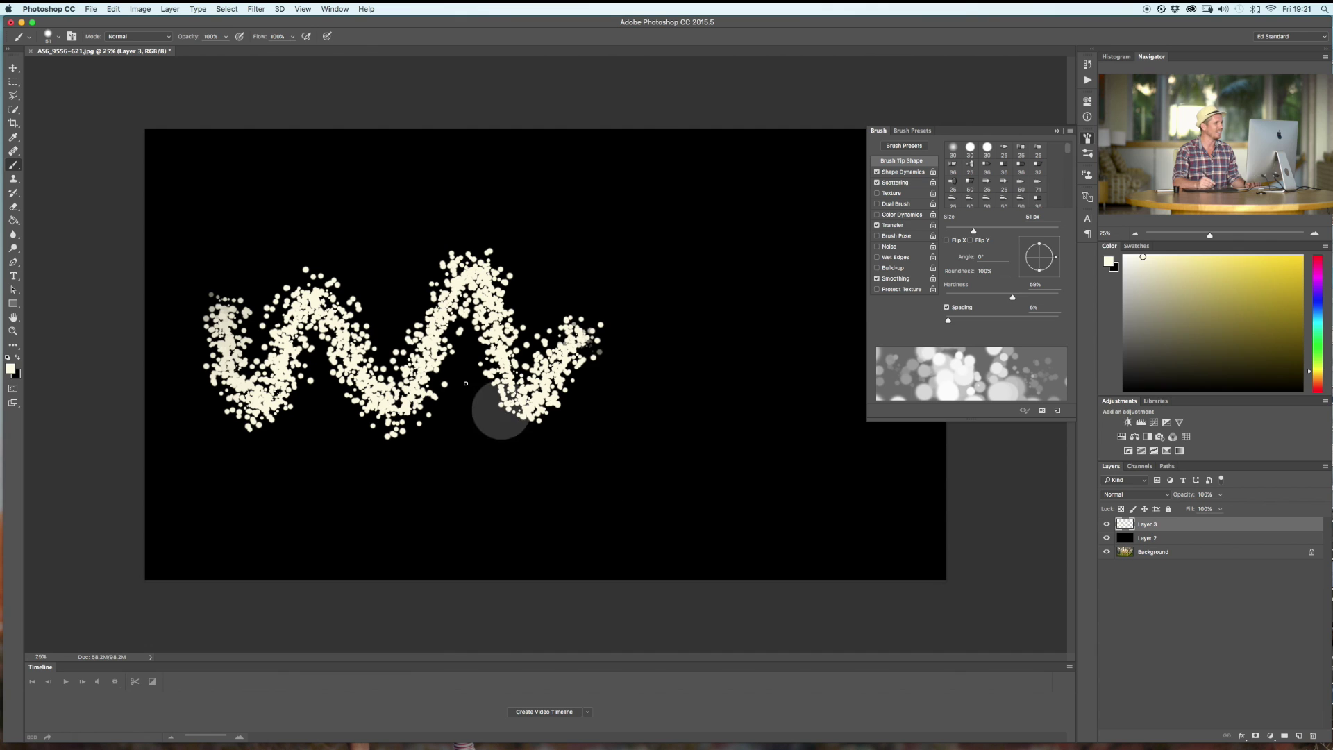
key("super+z")
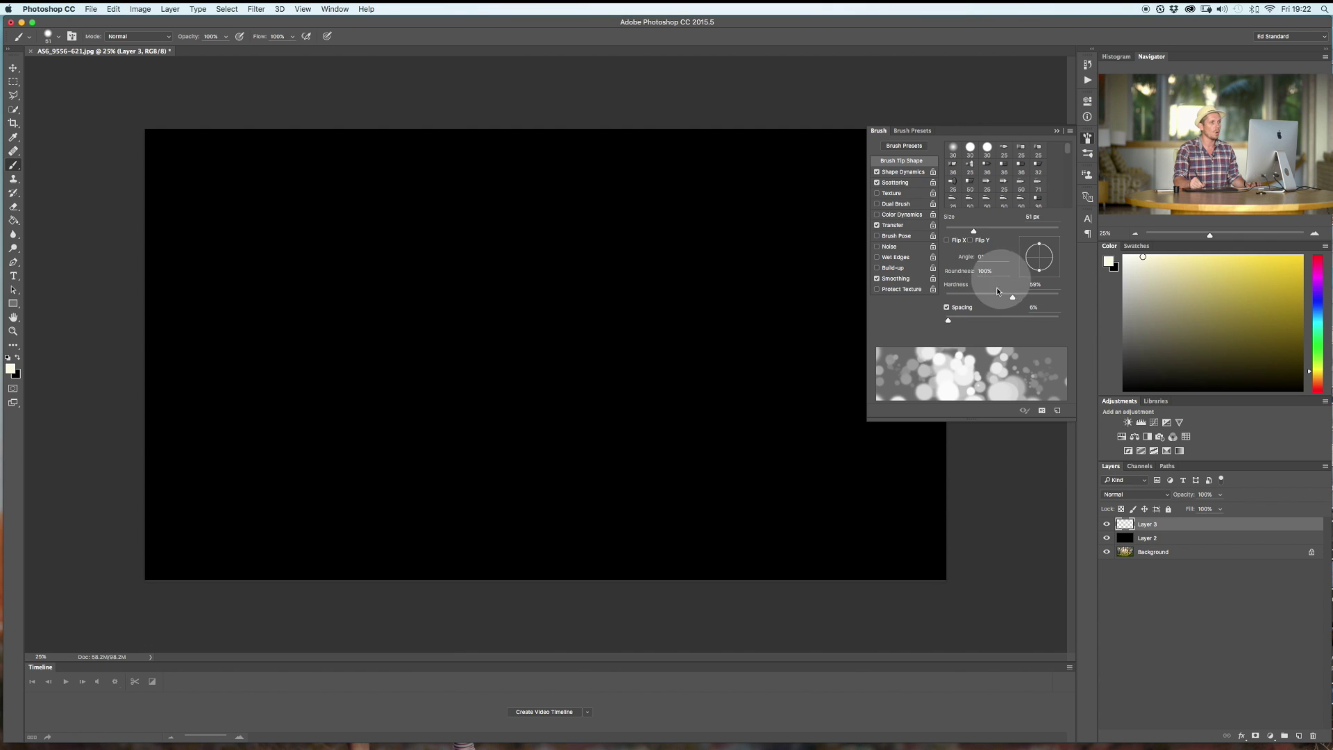
left_click_drag(949, 321, 1004, 319)
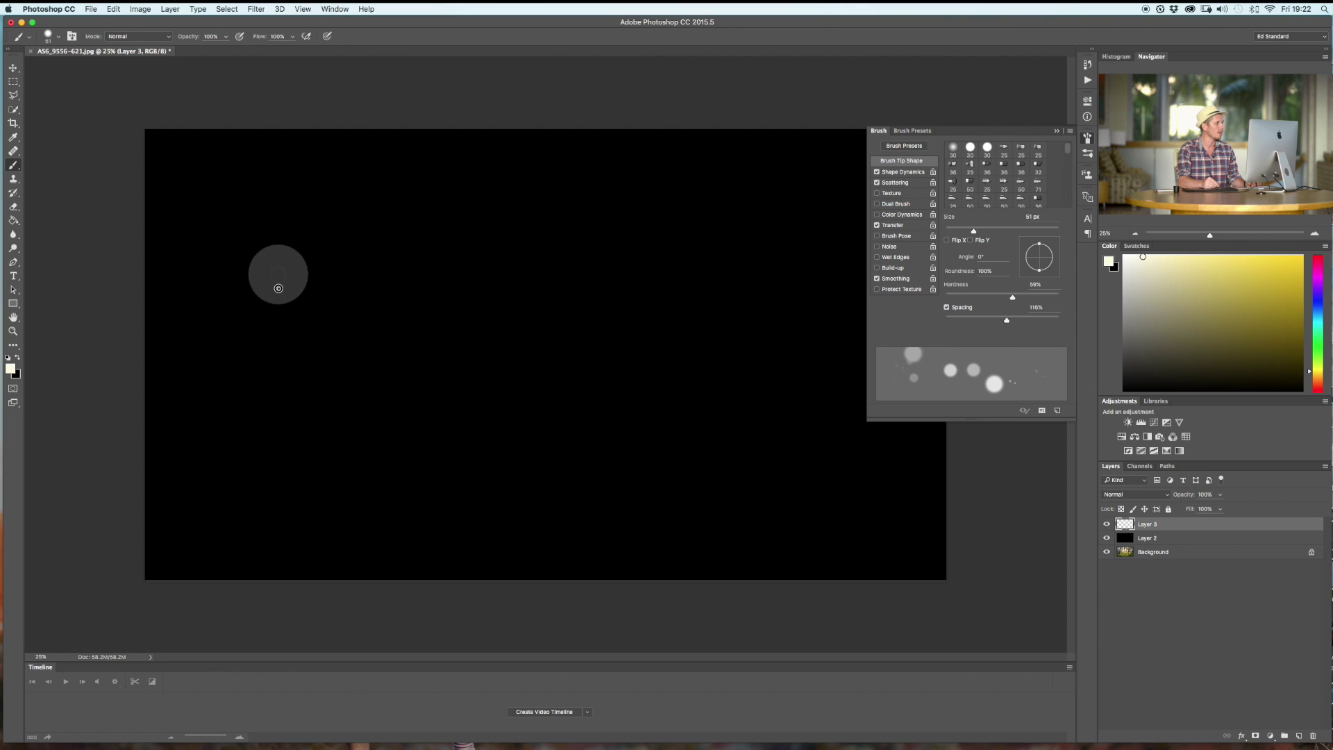
mouse_move(278, 288)
left_mouse_down()
mouse_move(396, 378)
mouse_move(533, 263)
mouse_move(666, 401)
mouse_move(826, 431)
left_mouse_up()
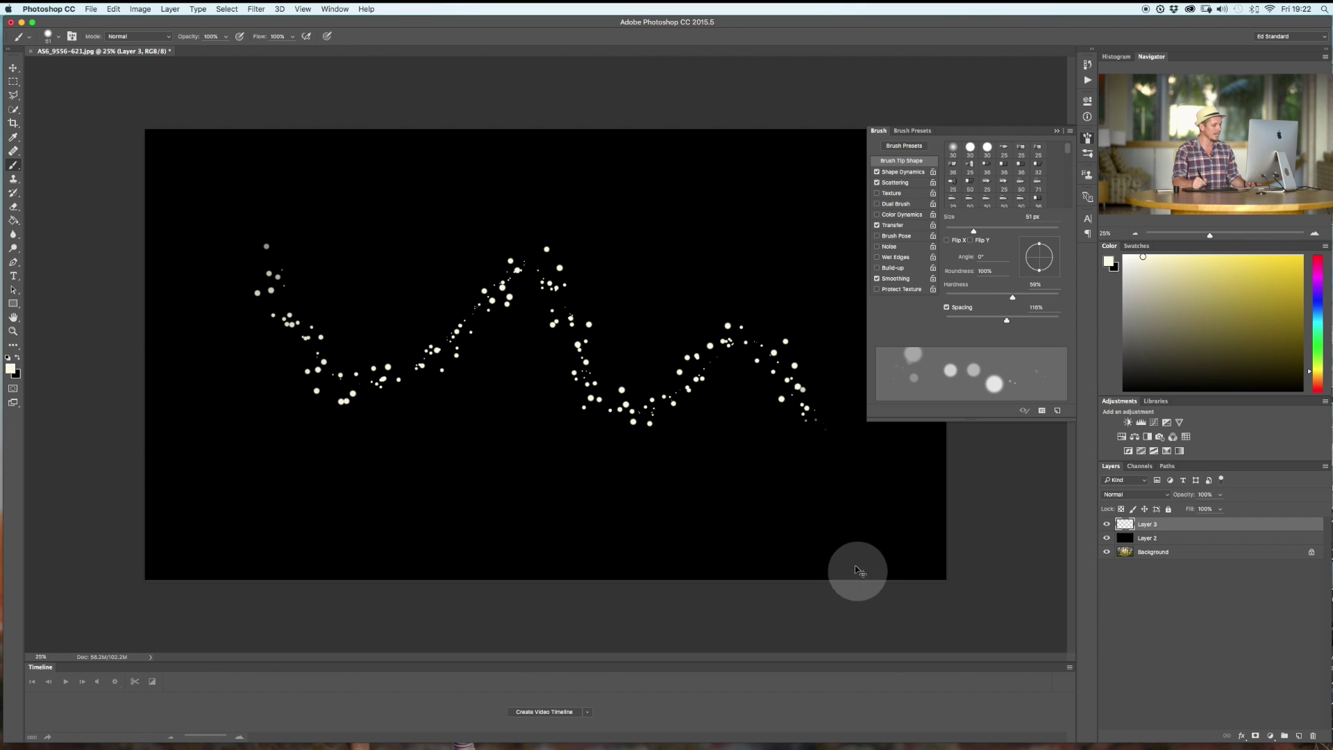
key("super+z")
left_click_drag(1015, 231, 1016, 231)
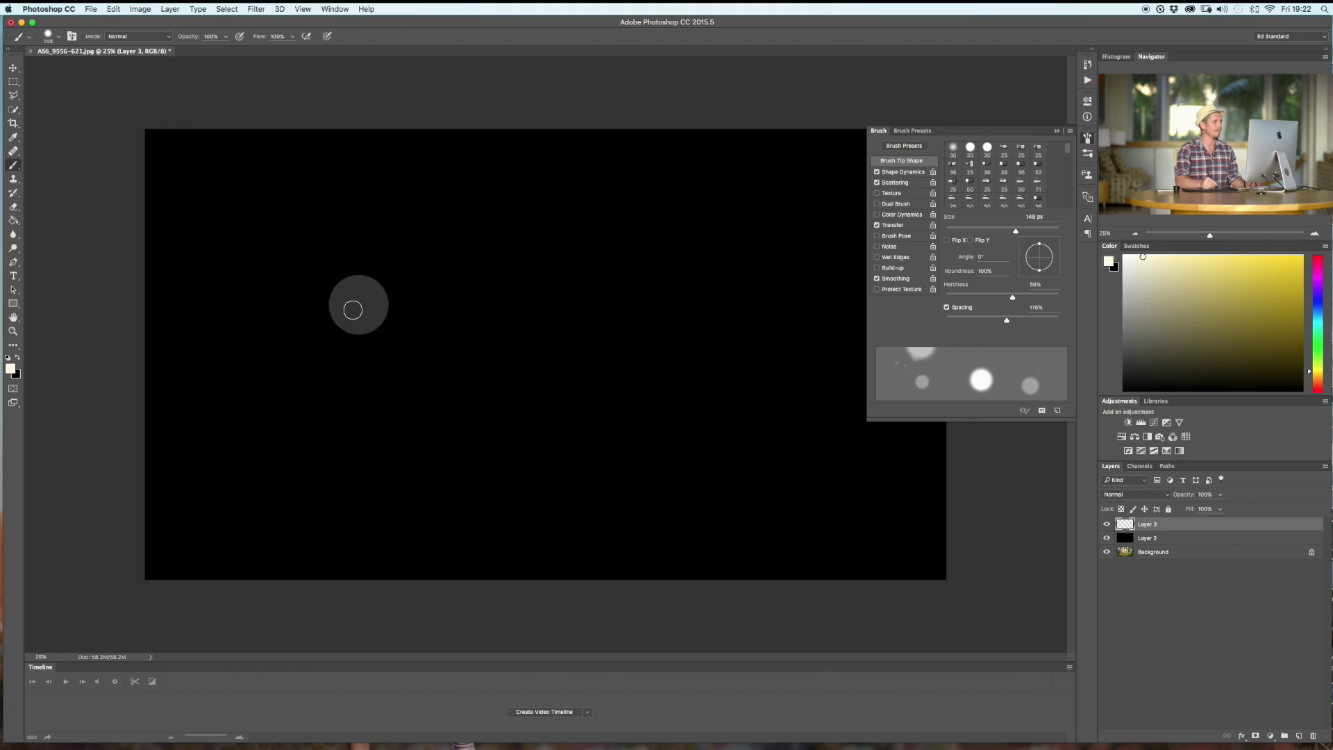
mouse_move(357, 300)
left_mouse_down()
mouse_move(320, 329)
mouse_move(489, 373)
mouse_move(614, 274)
mouse_move(896, 456)
left_mouse_up()
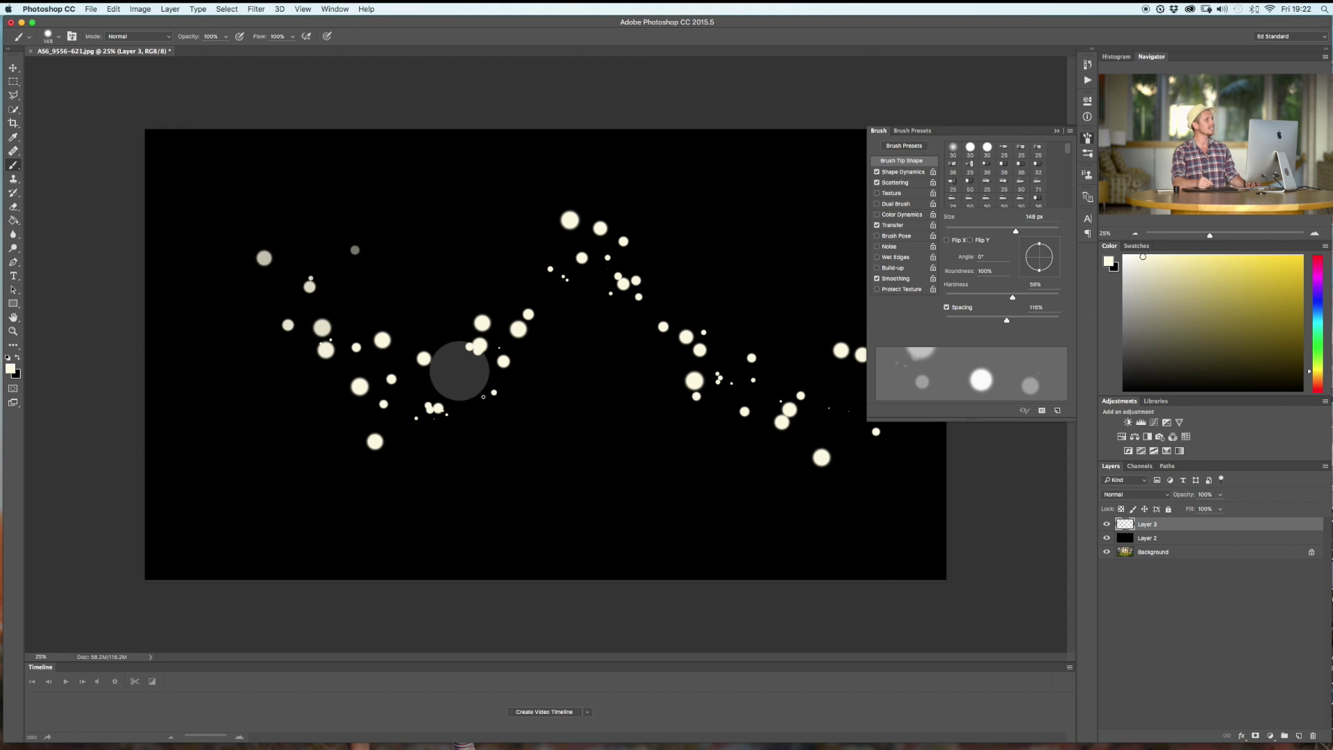
key("super+z")
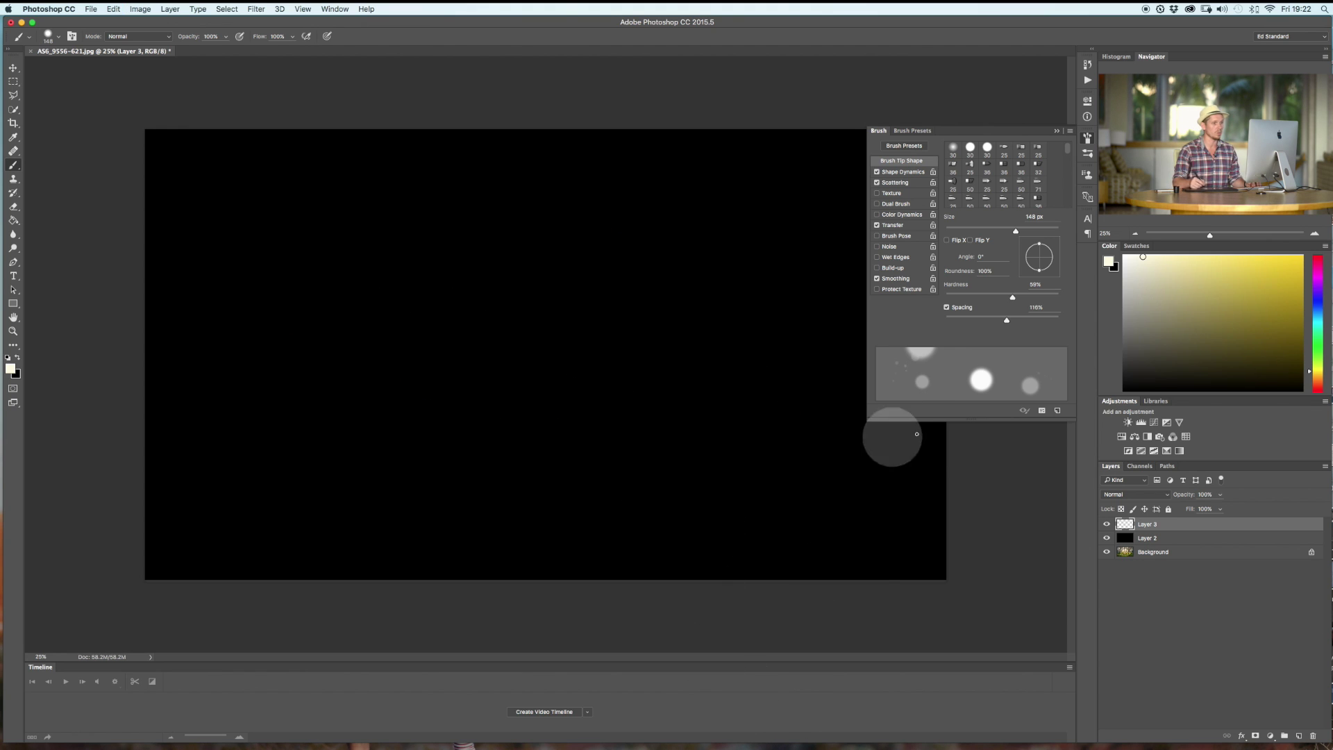
left_click(1108, 539)
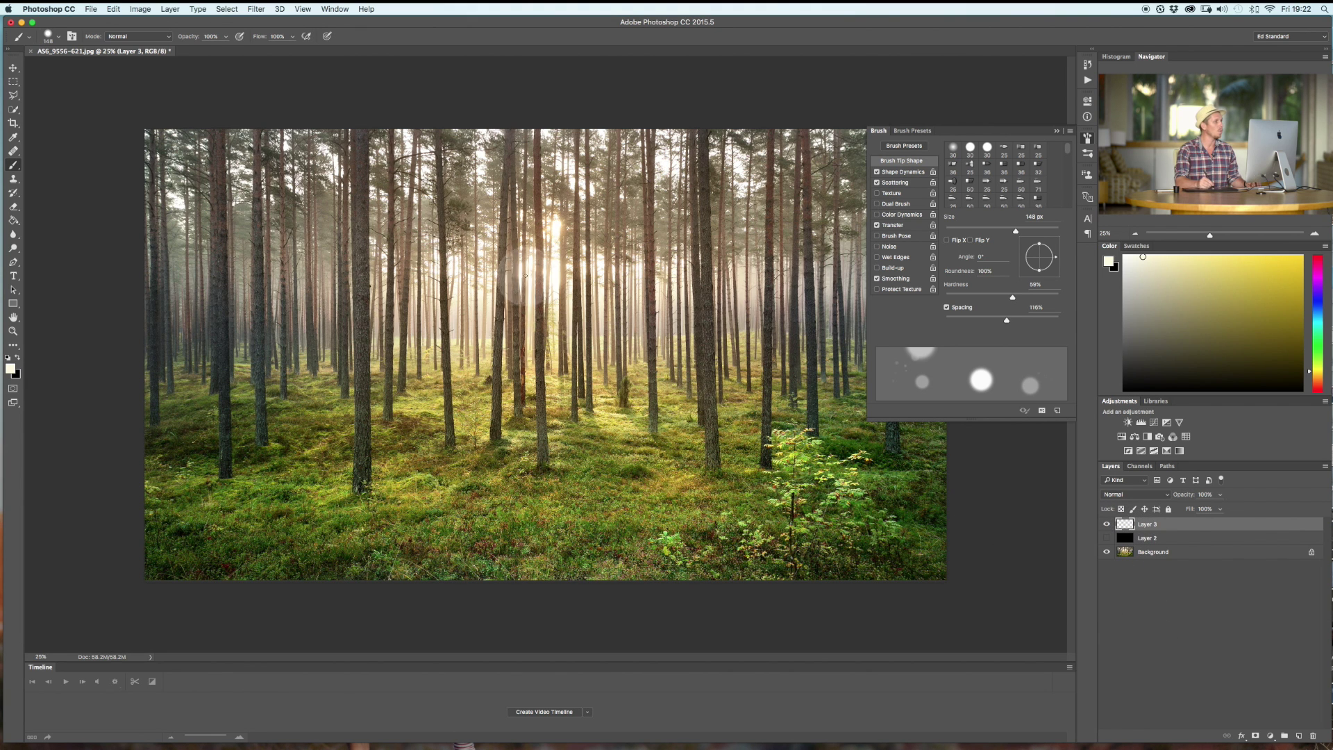
Scatter cream bokeh dots across the trees on Layer 3, slightly harder-edged and clustered around the sunlit centre
left_click(212, 295)
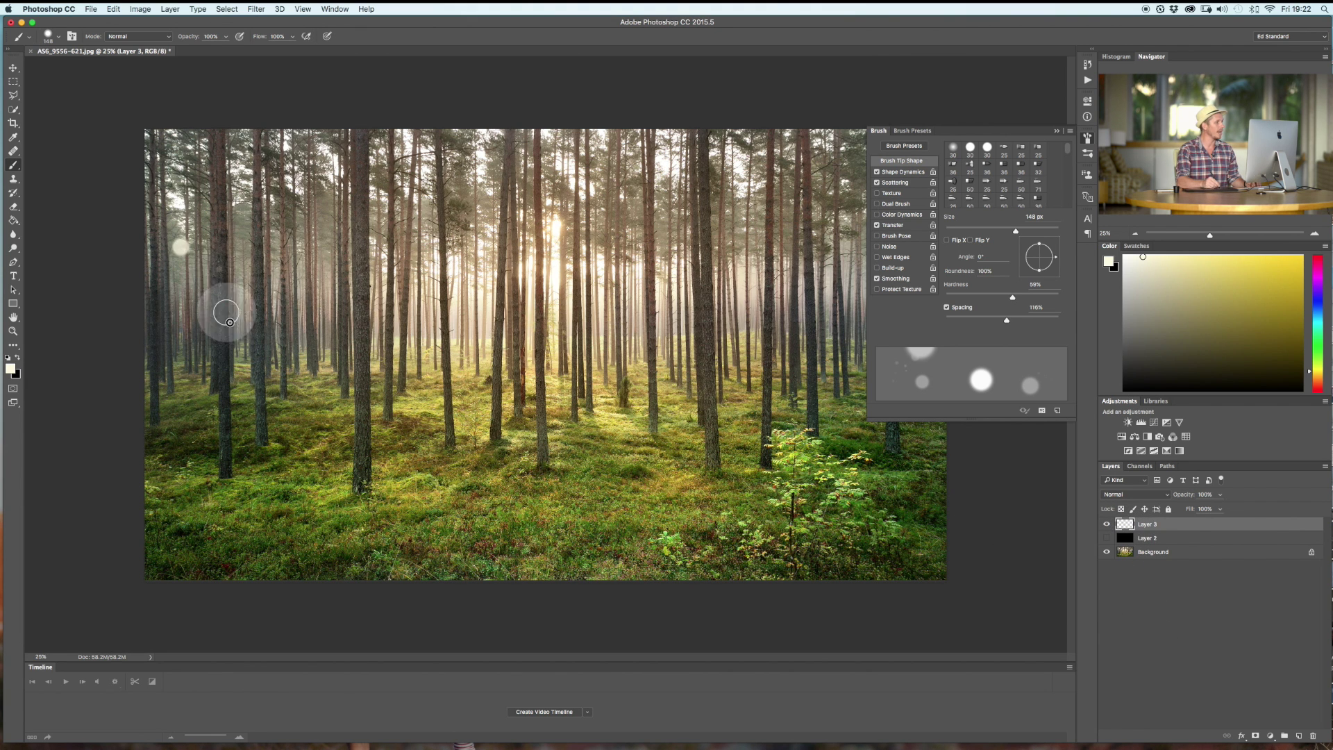
mouse_move(230, 322)
left_mouse_down()
mouse_move(441, 343)
mouse_move(844, 326)
left_mouse_up()
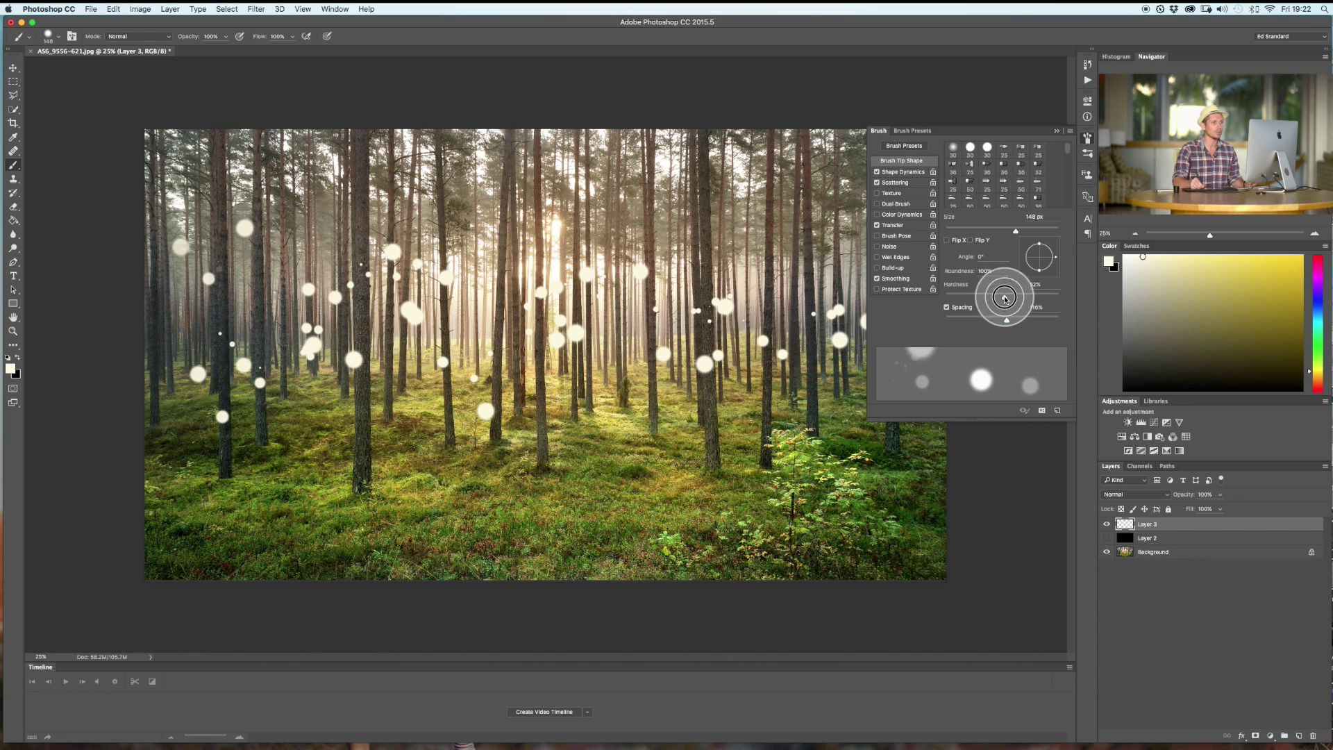
left_click_drag(1010, 298, 1015, 298)
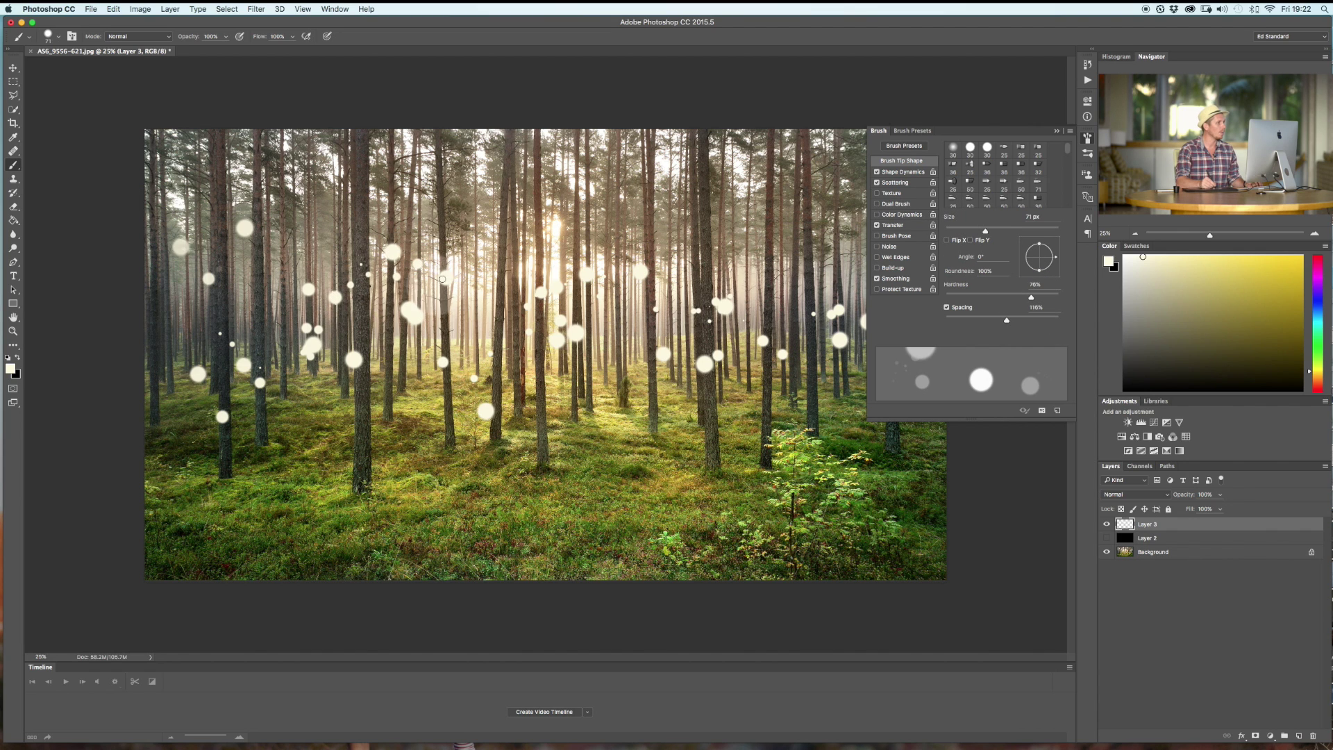
mouse_move(542, 248)
left_mouse_down()
mouse_move(521, 307)
mouse_move(509, 237)
mouse_move(528, 281)
mouse_move(240, 321)
left_mouse_up()
left_click_drag(580, 291, 892, 279)
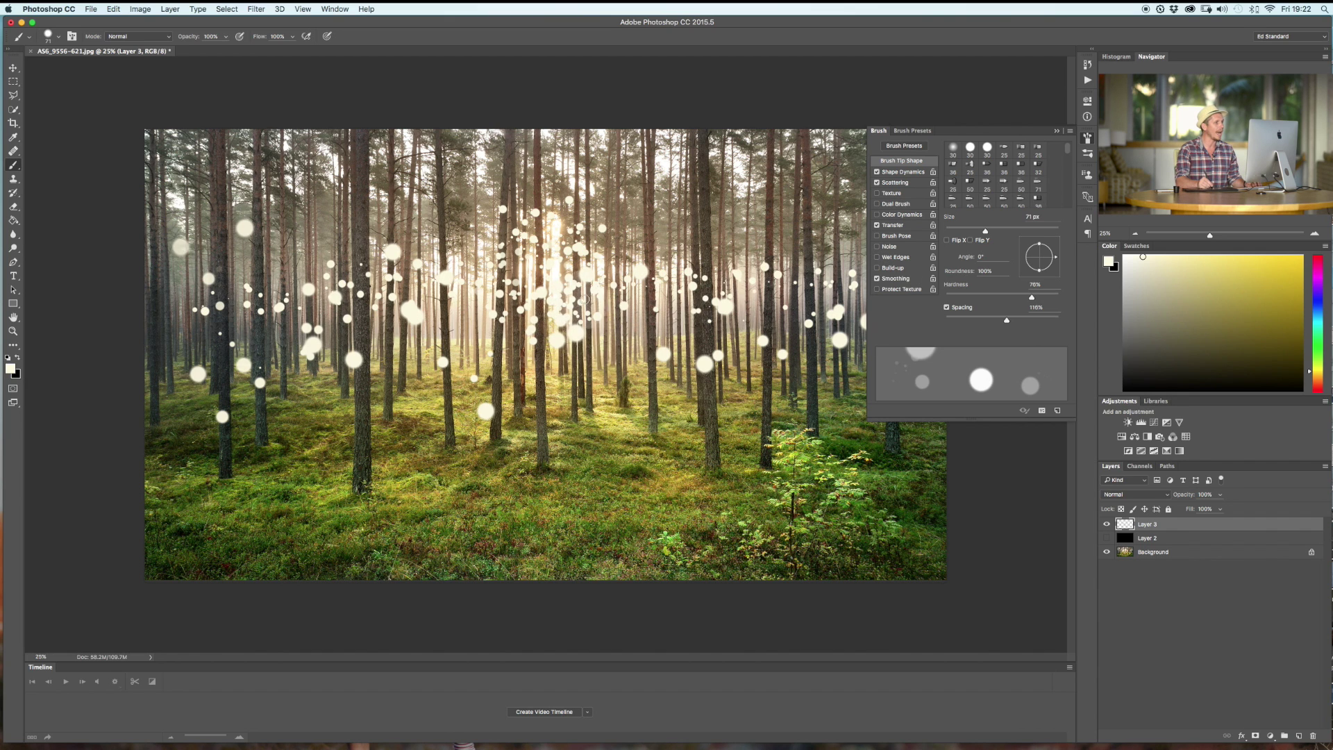
mouse_move(584, 300)
left_mouse_down()
mouse_move(504, 338)
mouse_move(539, 184)
mouse_move(496, 196)
mouse_move(615, 250)
left_mouse_up()
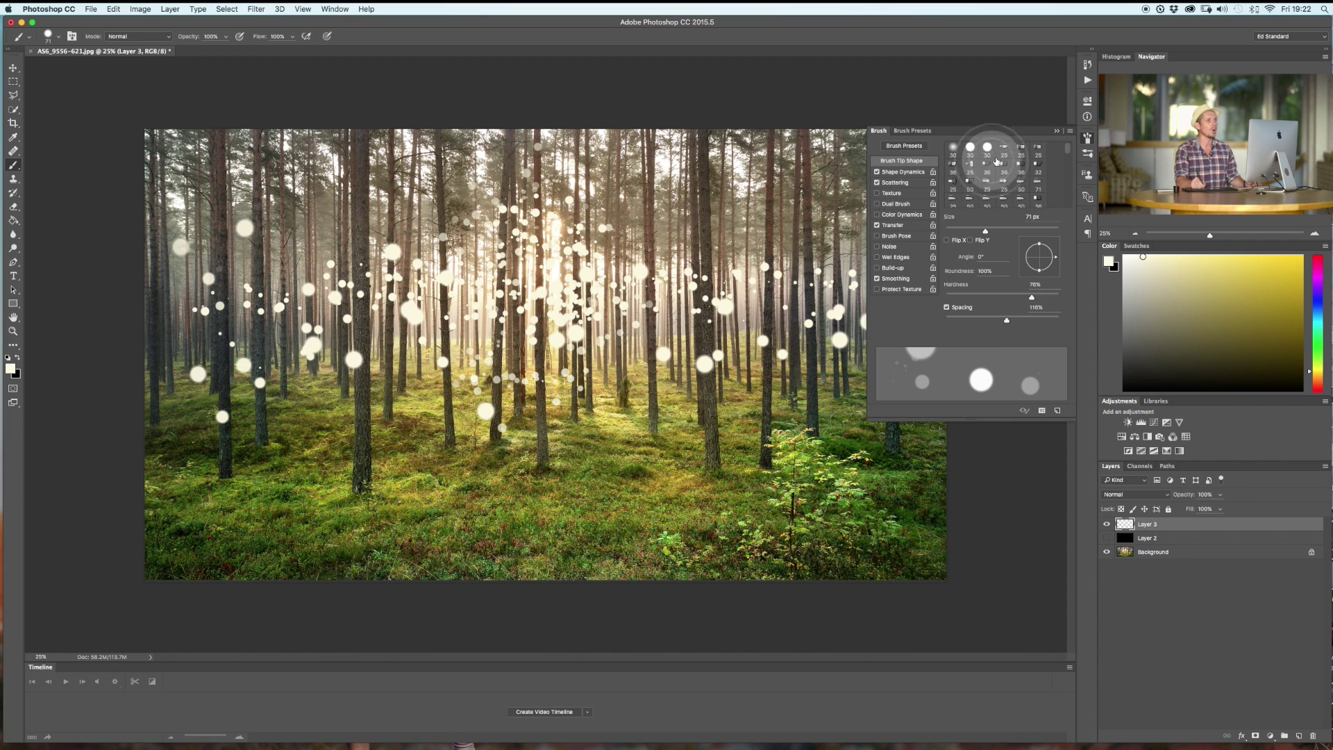
left_click(1057, 130)
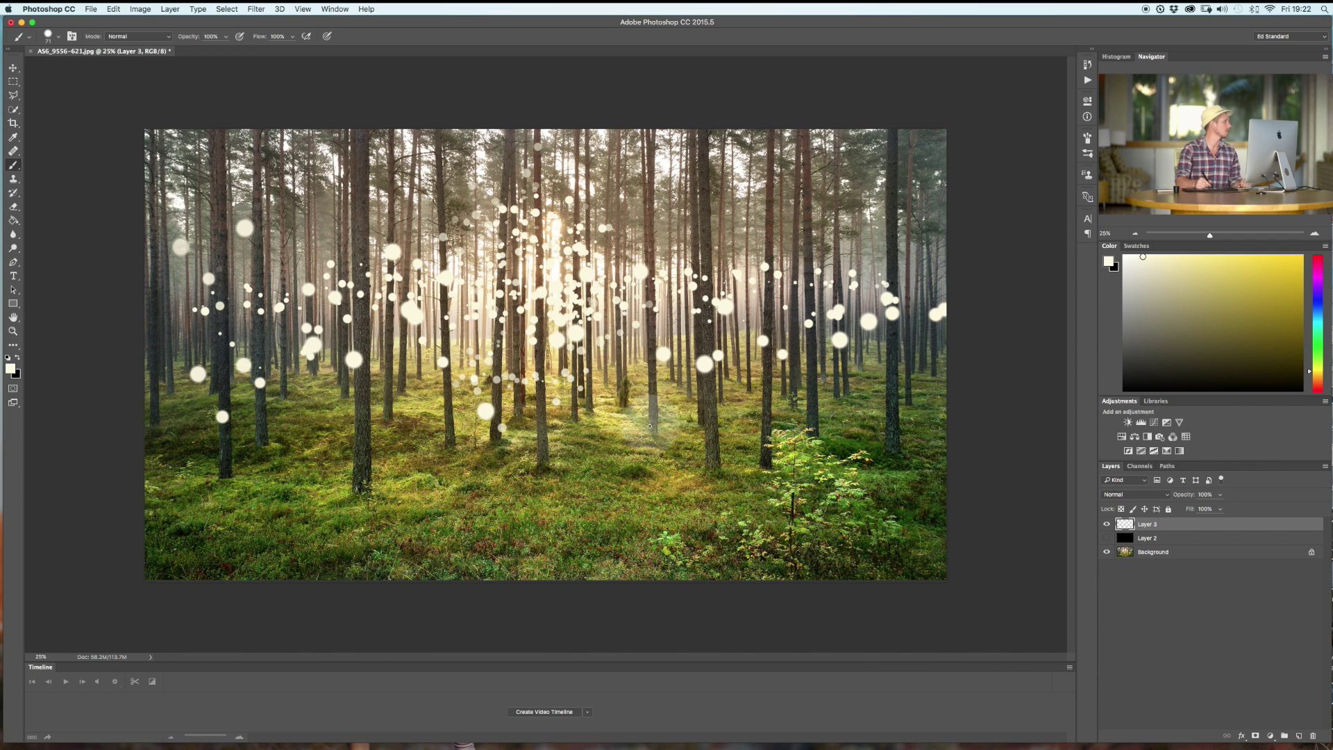
Apply Radial Blur to Layer 3 with Amount 100, Zoom method, Good quality, centred on the sun
left_click(257, 9)
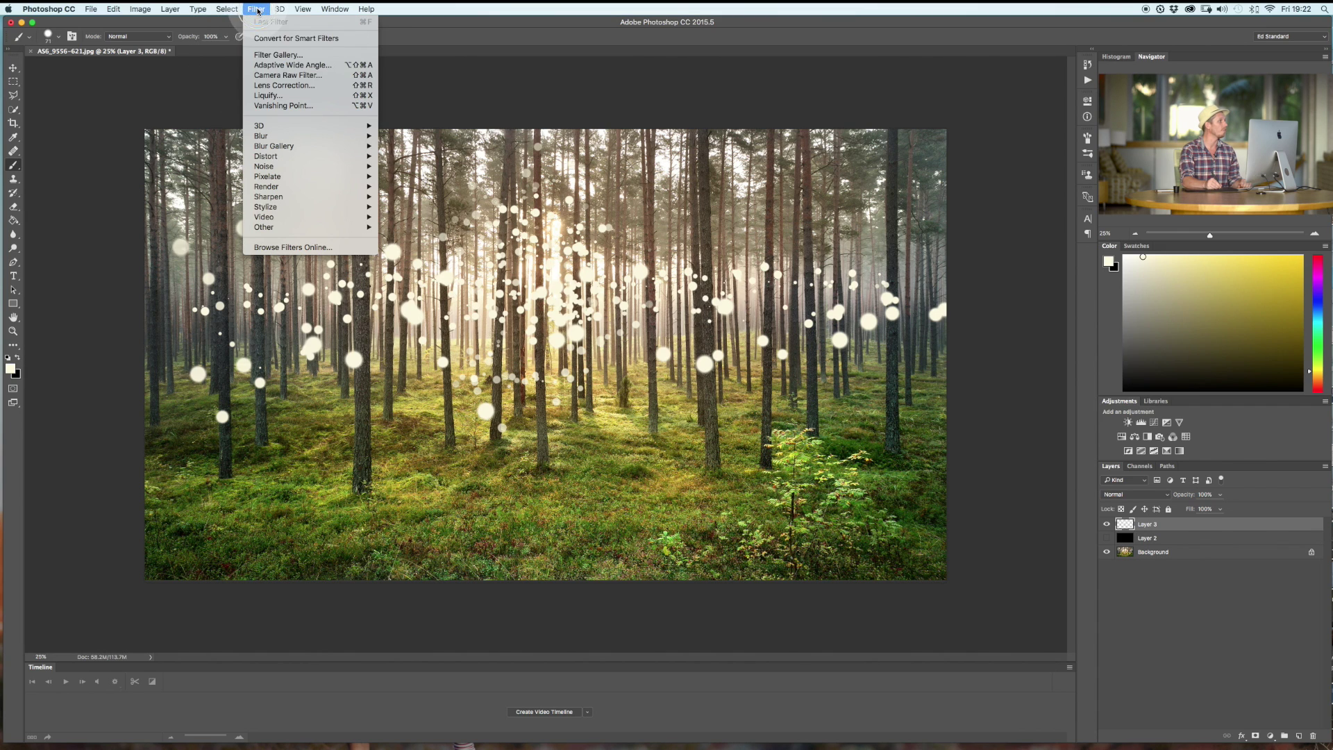
mouse_move(311, 137)
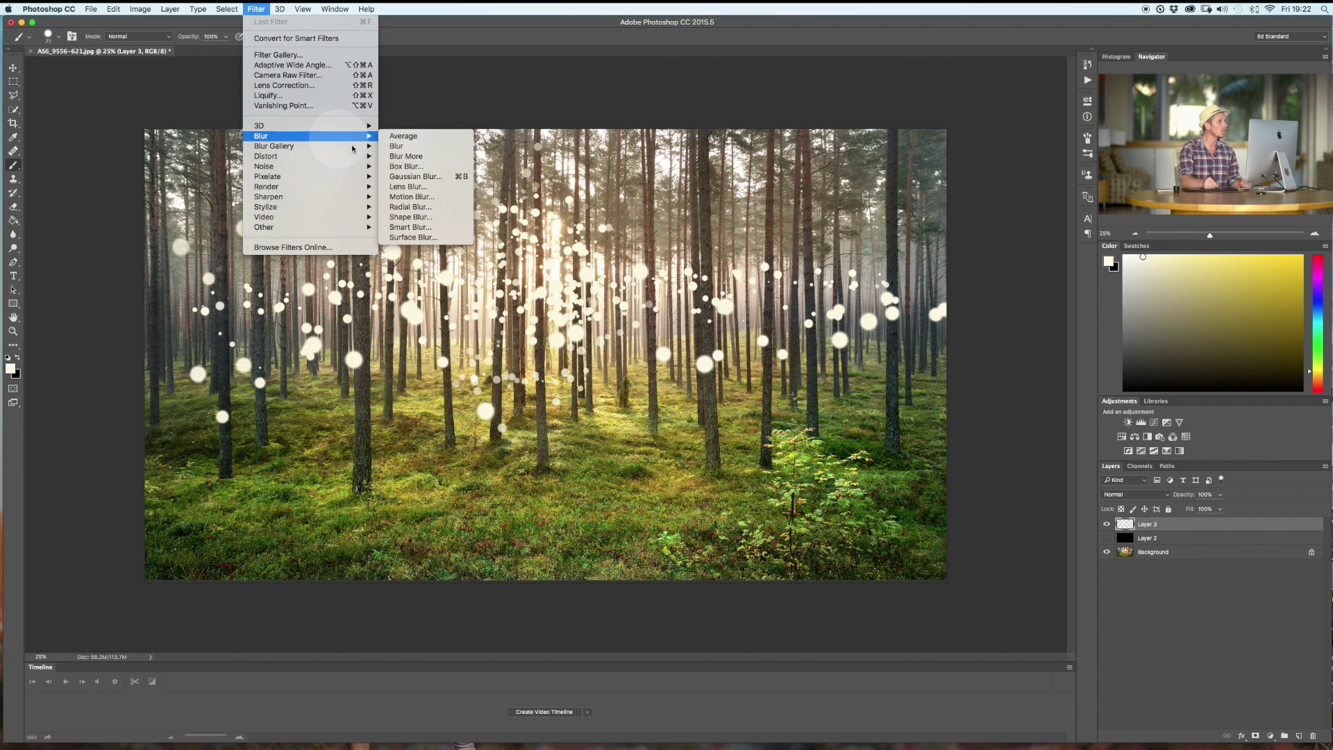
left_click(449, 207)
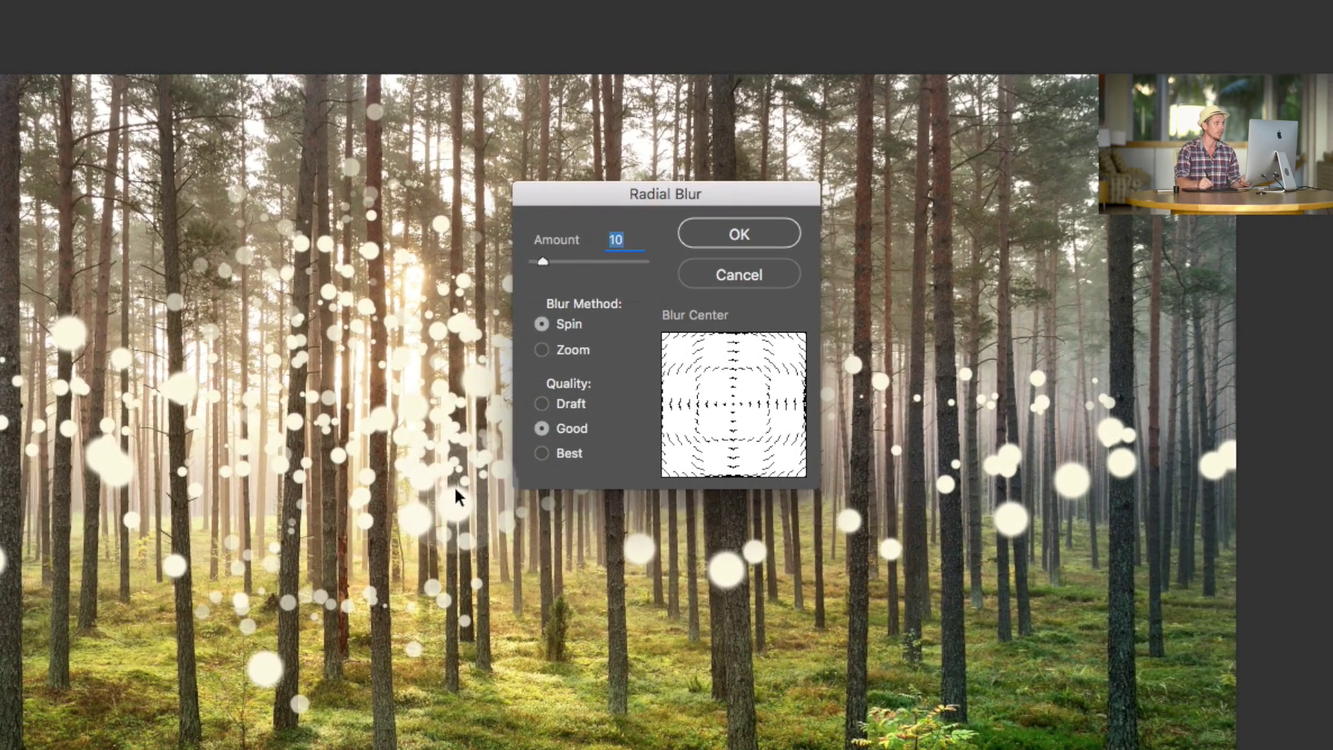
left_click_drag(543, 261, 684, 258)
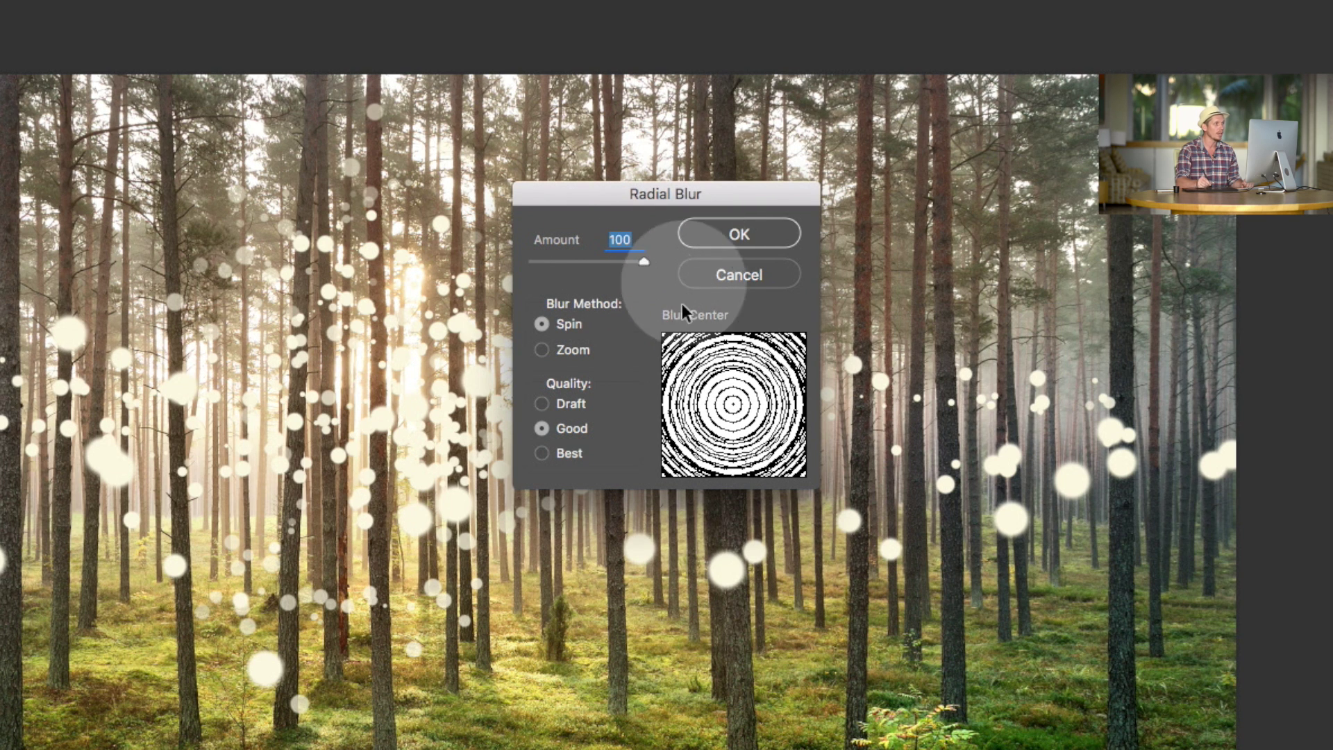
left_click(562, 350)
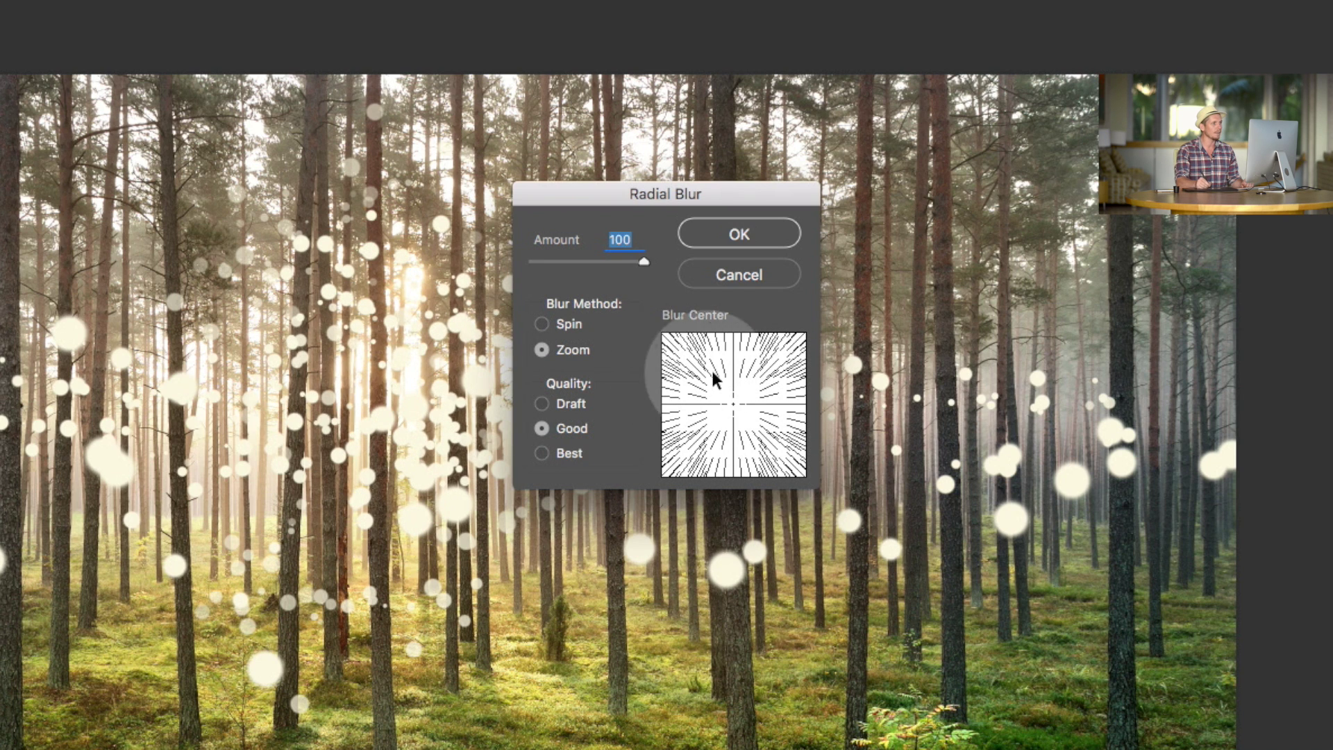
left_click_drag(732, 405, 732, 384)
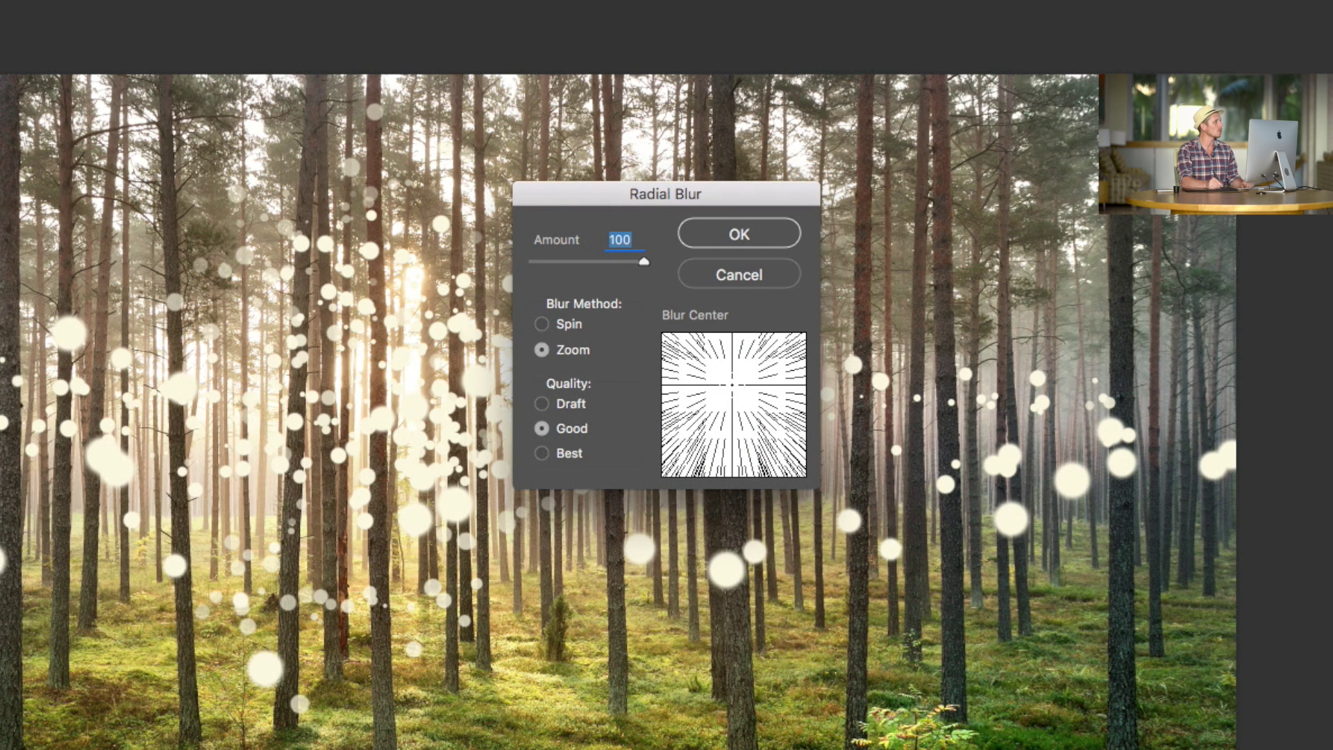
left_click_drag(727, 380, 535, 302)
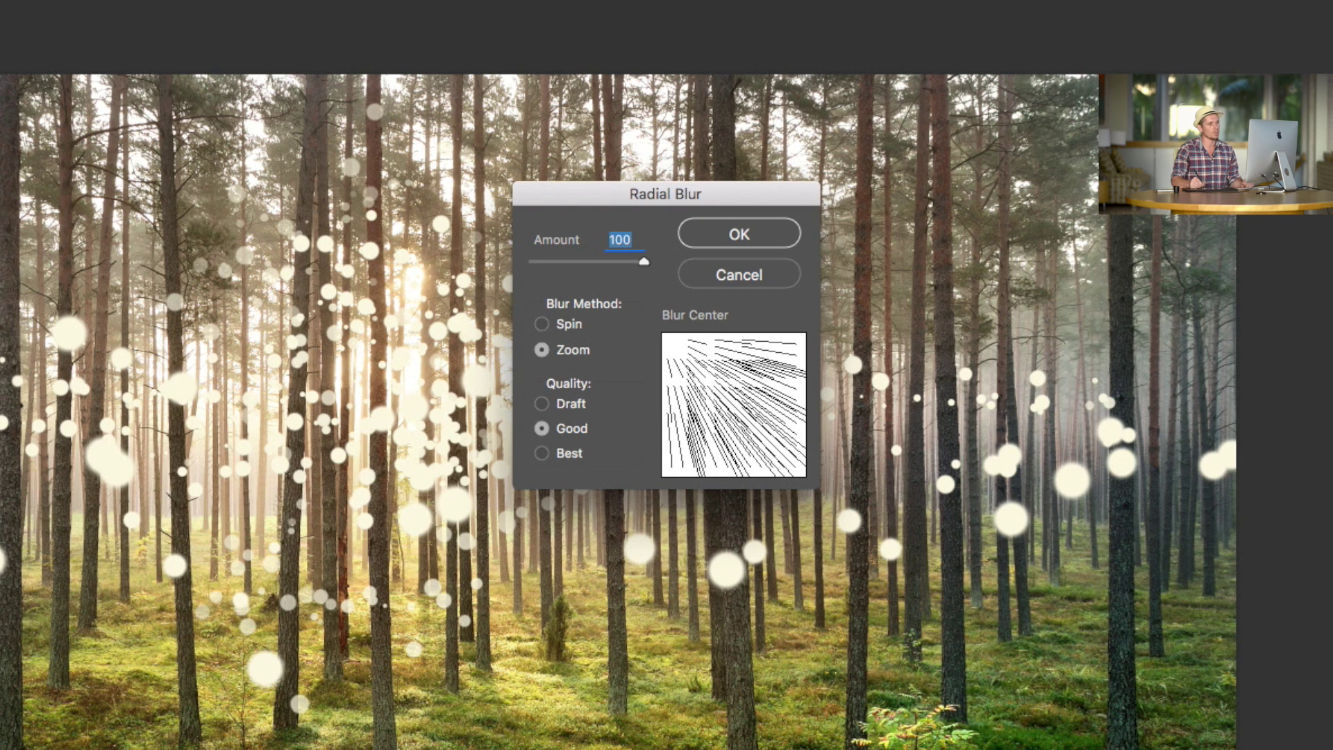
mouse_move(716, 372)
left_mouse_down()
mouse_move(826, 406)
mouse_move(741, 398)
mouse_move(734, 384)
left_mouse_up()
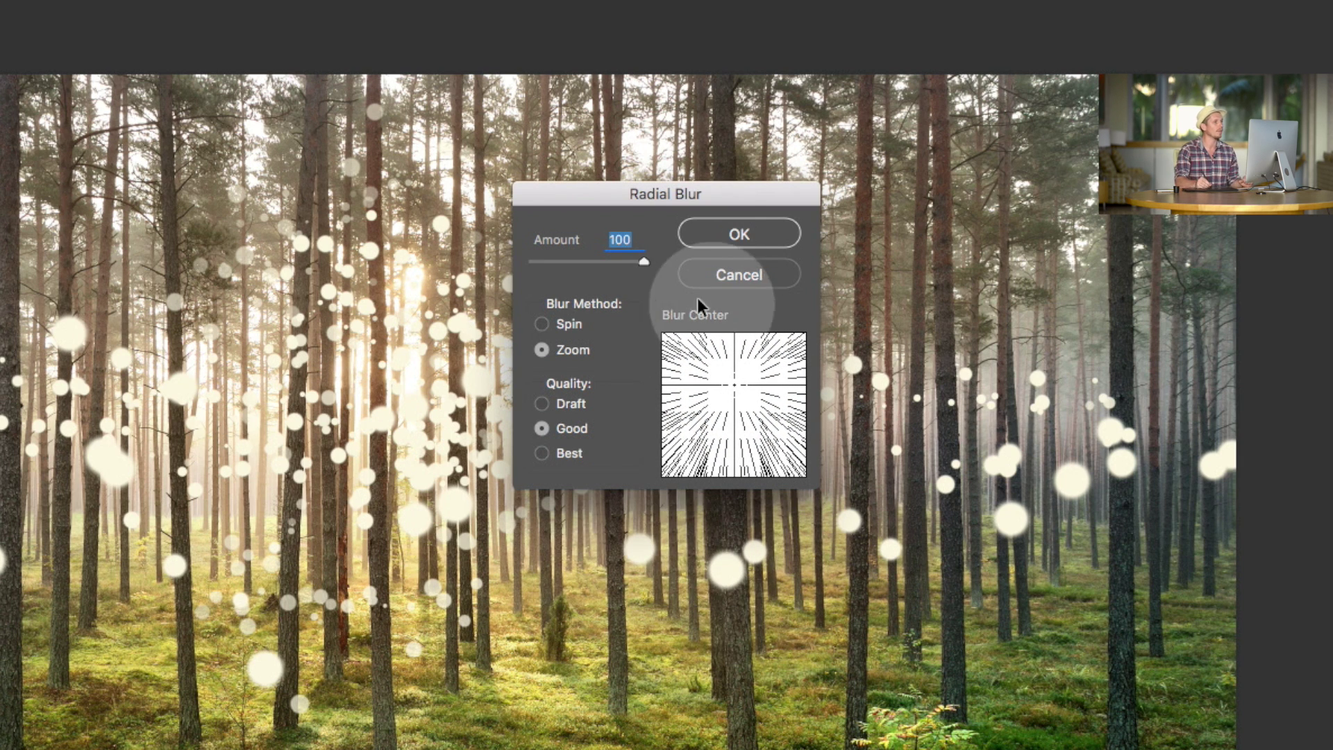
left_click(713, 240)
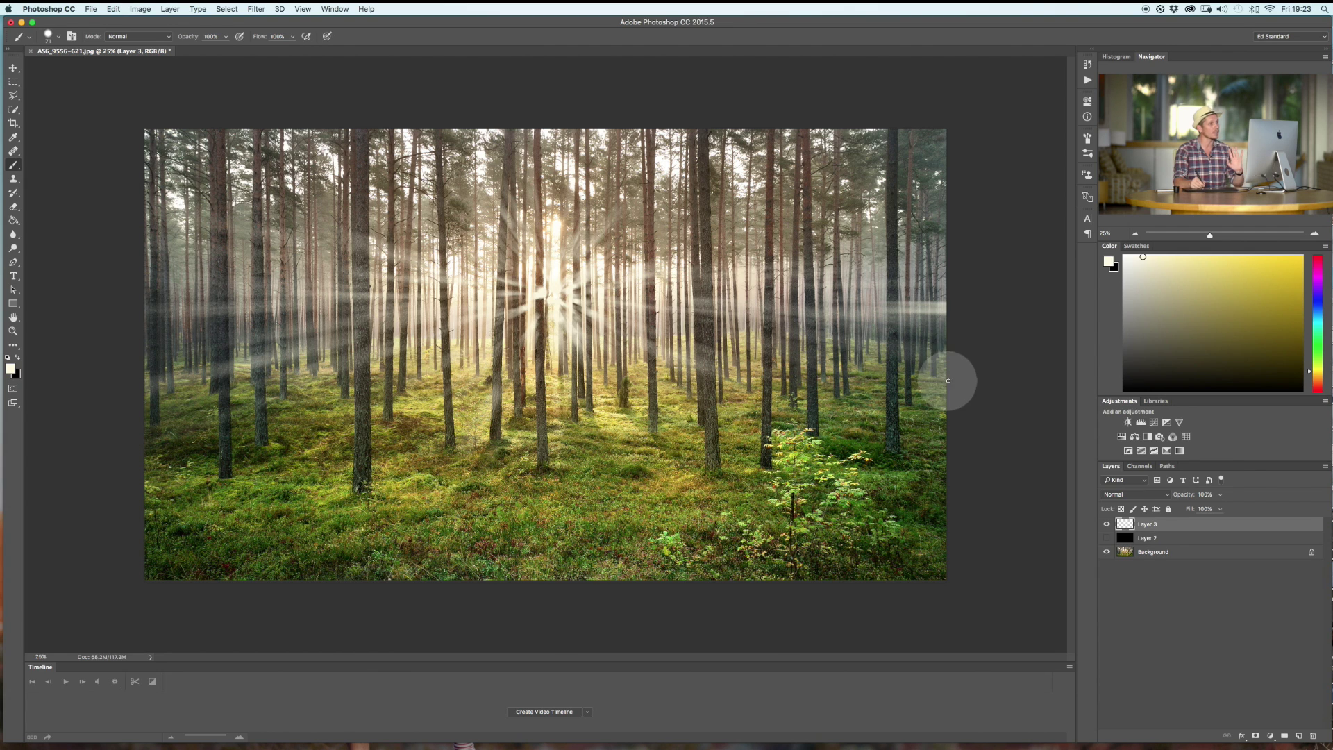
Hide Layer 3, add a new Layer 4, and try soft white dots before undoing them
left_click(1107, 525)
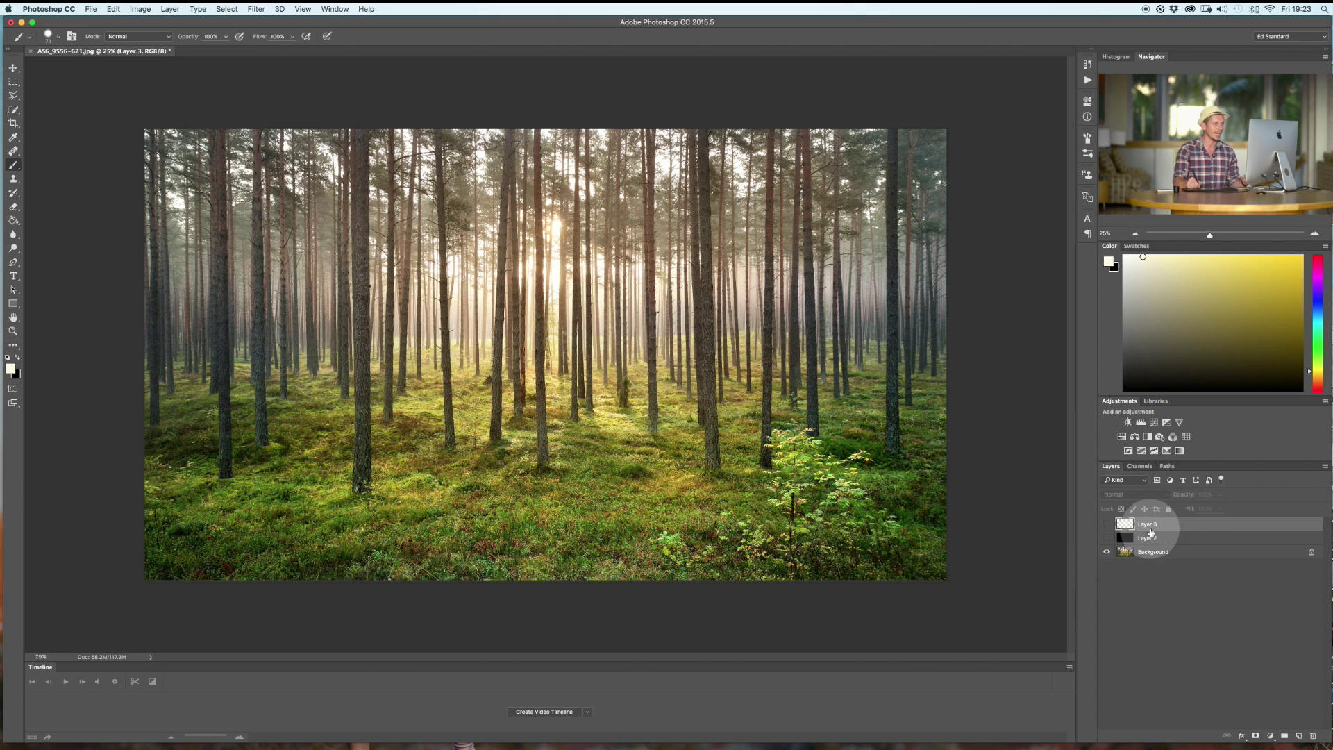
key("shift+super+n")
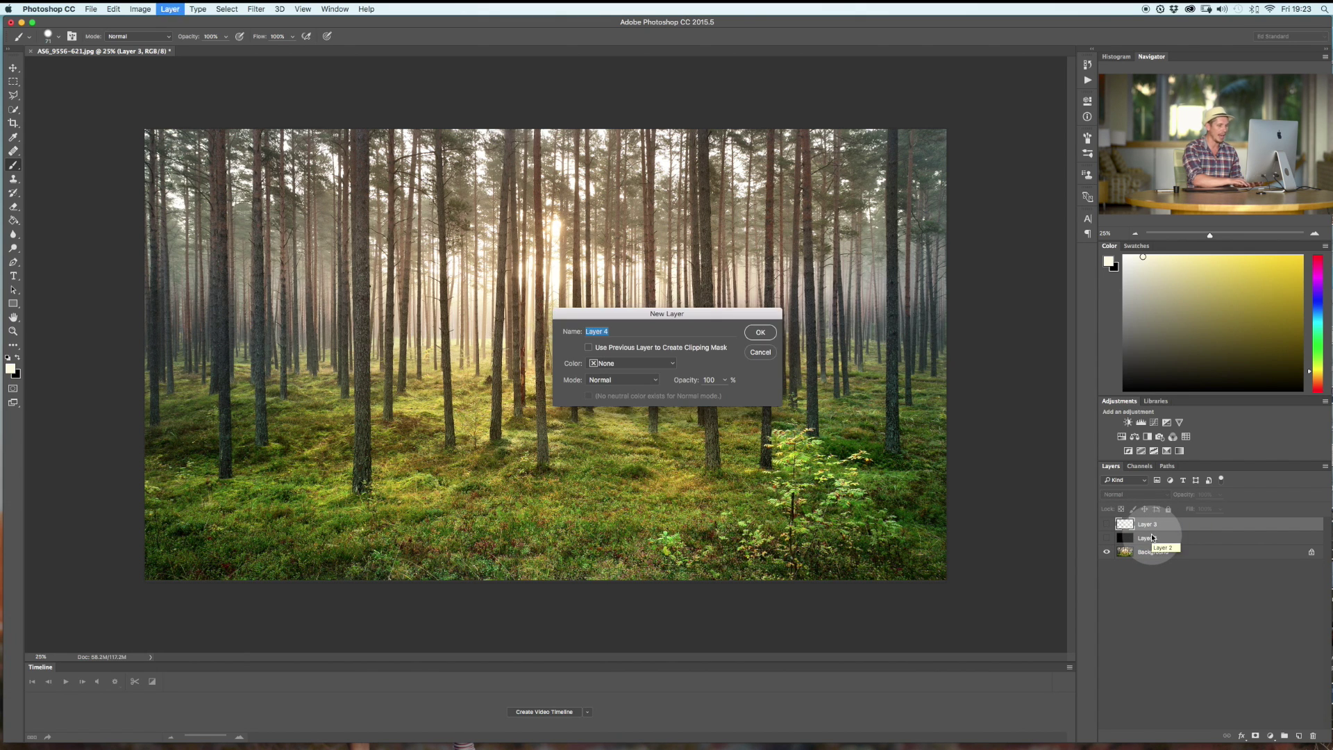
key("Return")
left_click(665, 426)
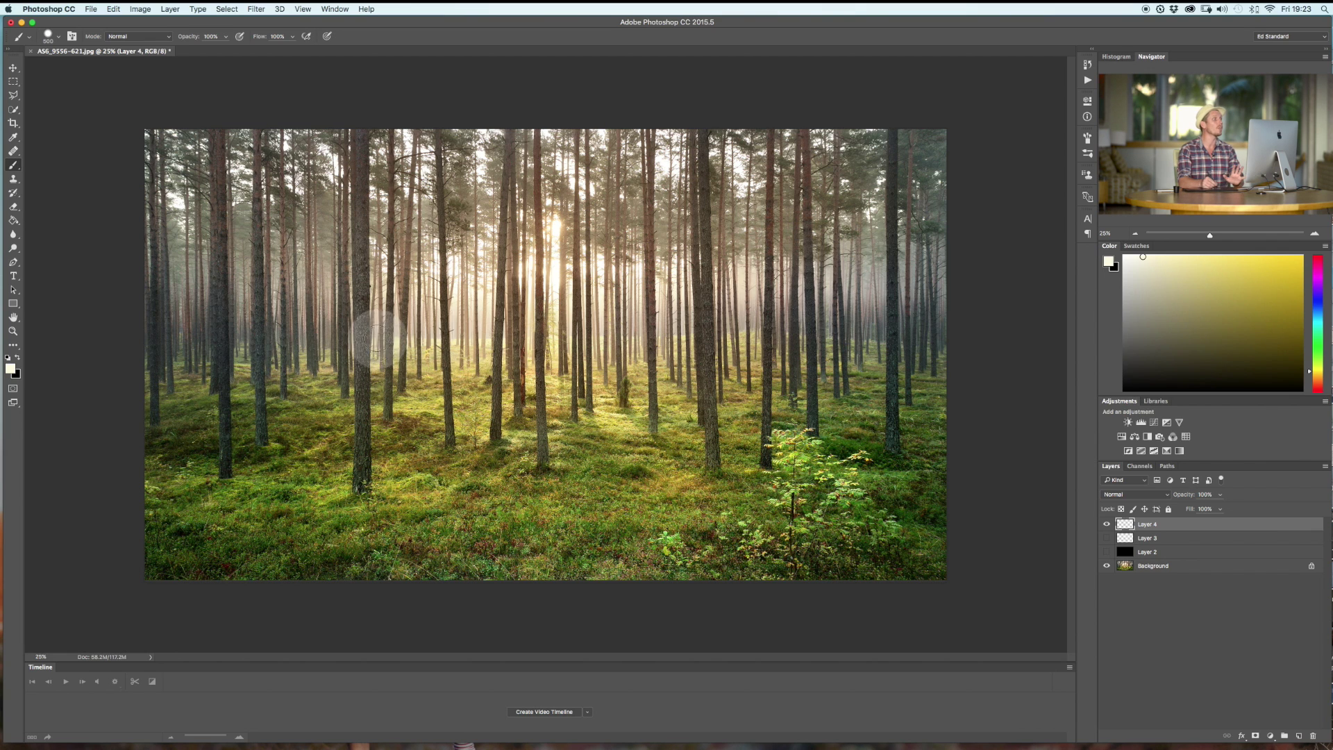
left_click_drag(363, 323, 990, 275)
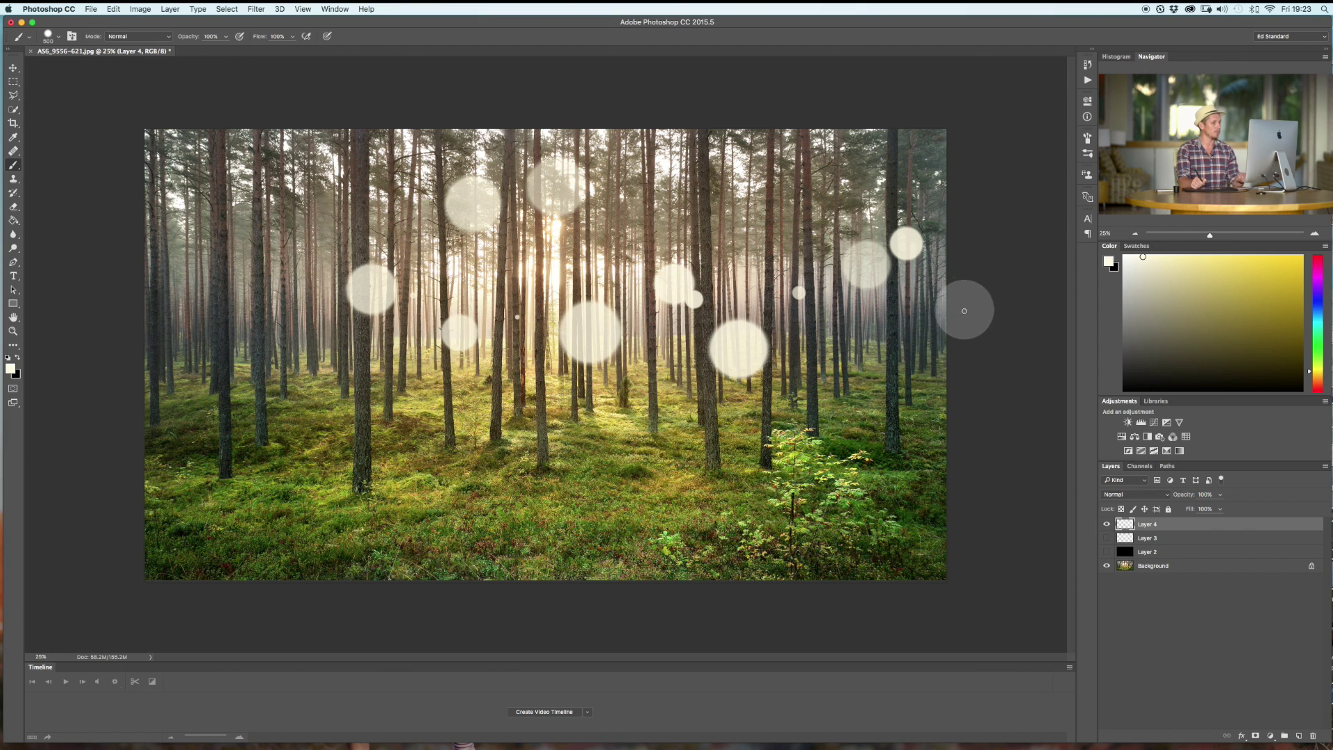
key("super+z")
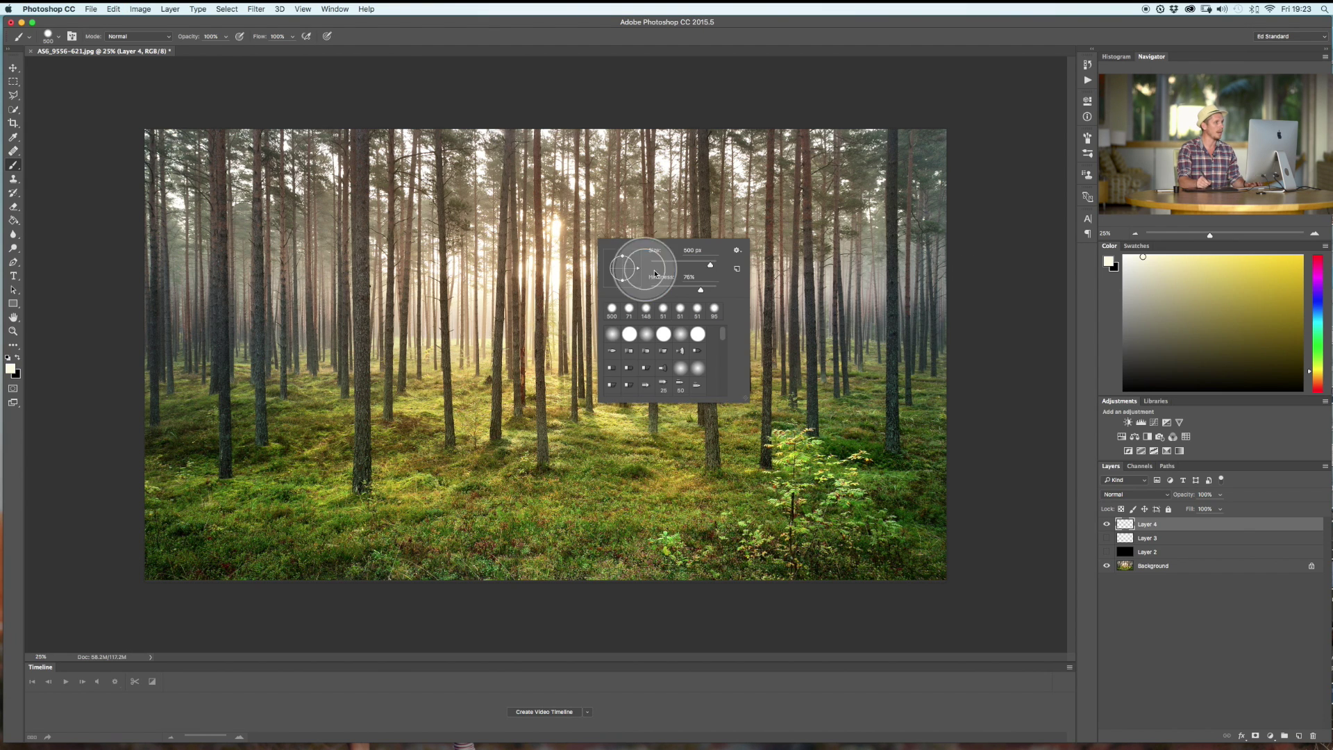
Set brush hardness to 100% and paint hard white dots across the forest's middle and diagonal
mouse_move(654, 275)
left_mouse_down()
mouse_move(731, 277)
mouse_move(679, 267)
left_mouse_up()
left_click(423, 302)
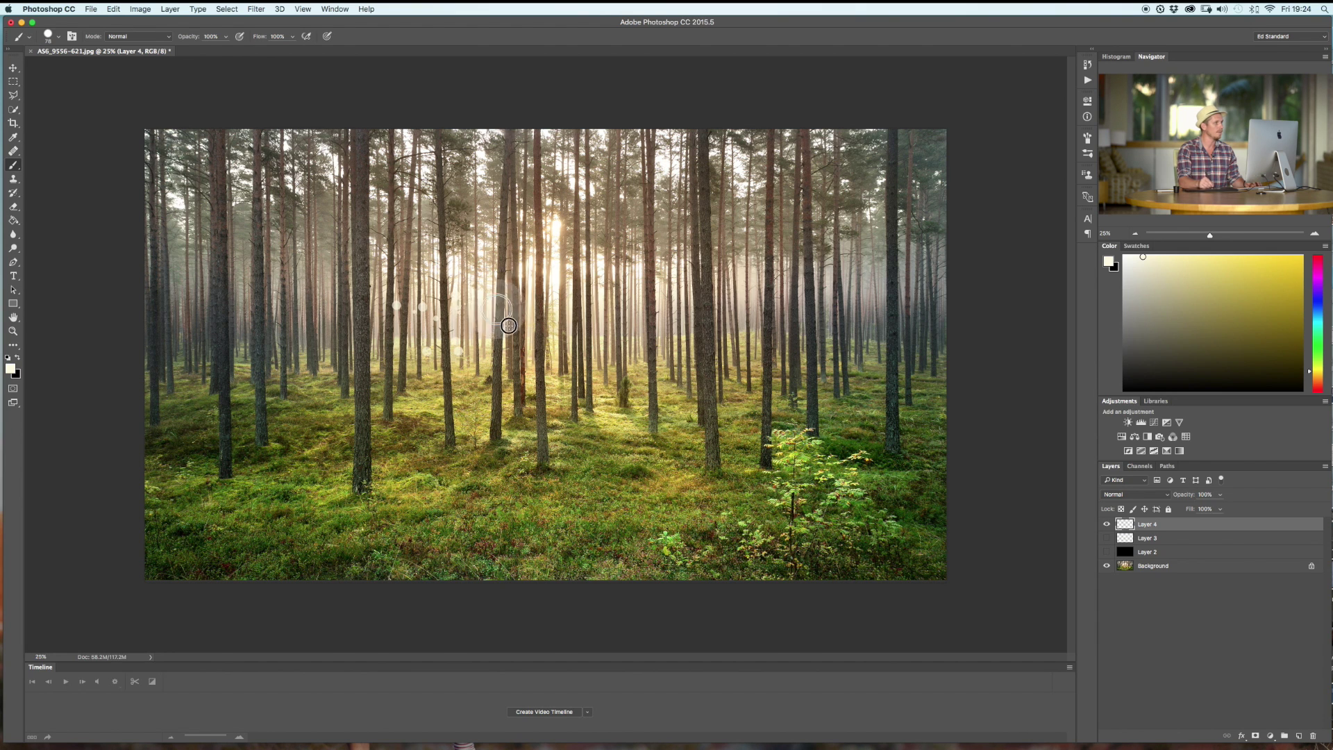
left_click_drag(402, 306, 812, 305)
left_click_drag(403, 282, 301, 352)
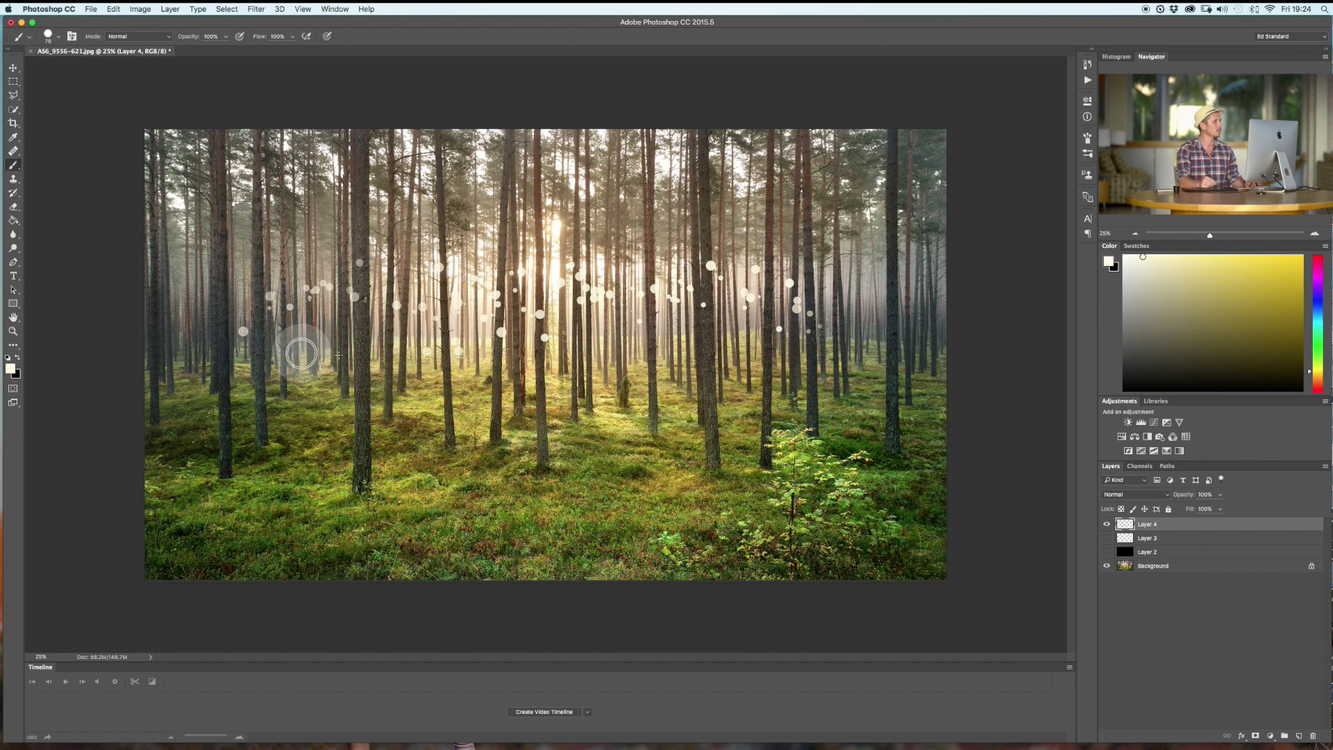
mouse_move(532, 256)
left_mouse_down()
mouse_move(601, 336)
mouse_move(554, 331)
mouse_move(664, 376)
left_mouse_up()
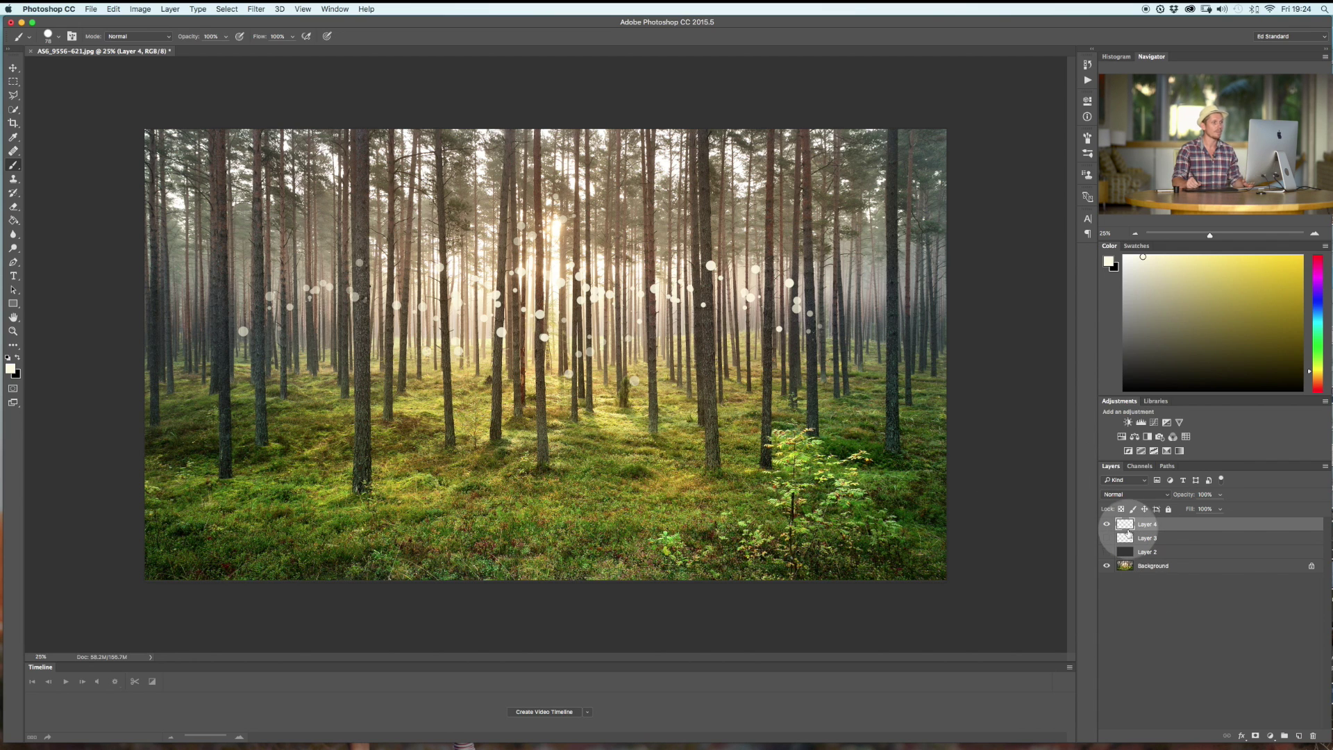
Reapply the last Radial Blur to Layer 4's dots and show Layer 3 with black Layer 2
left_click(257, 9)
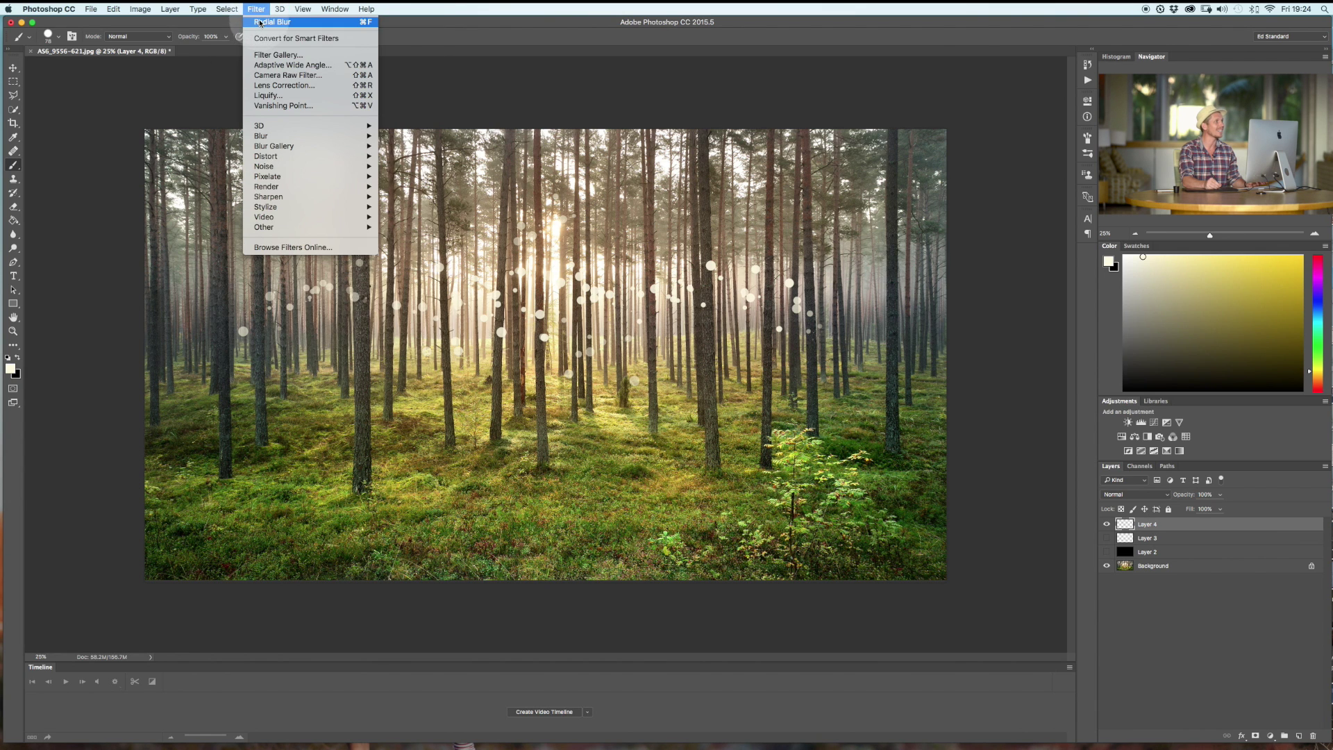
left_click(529, 69)
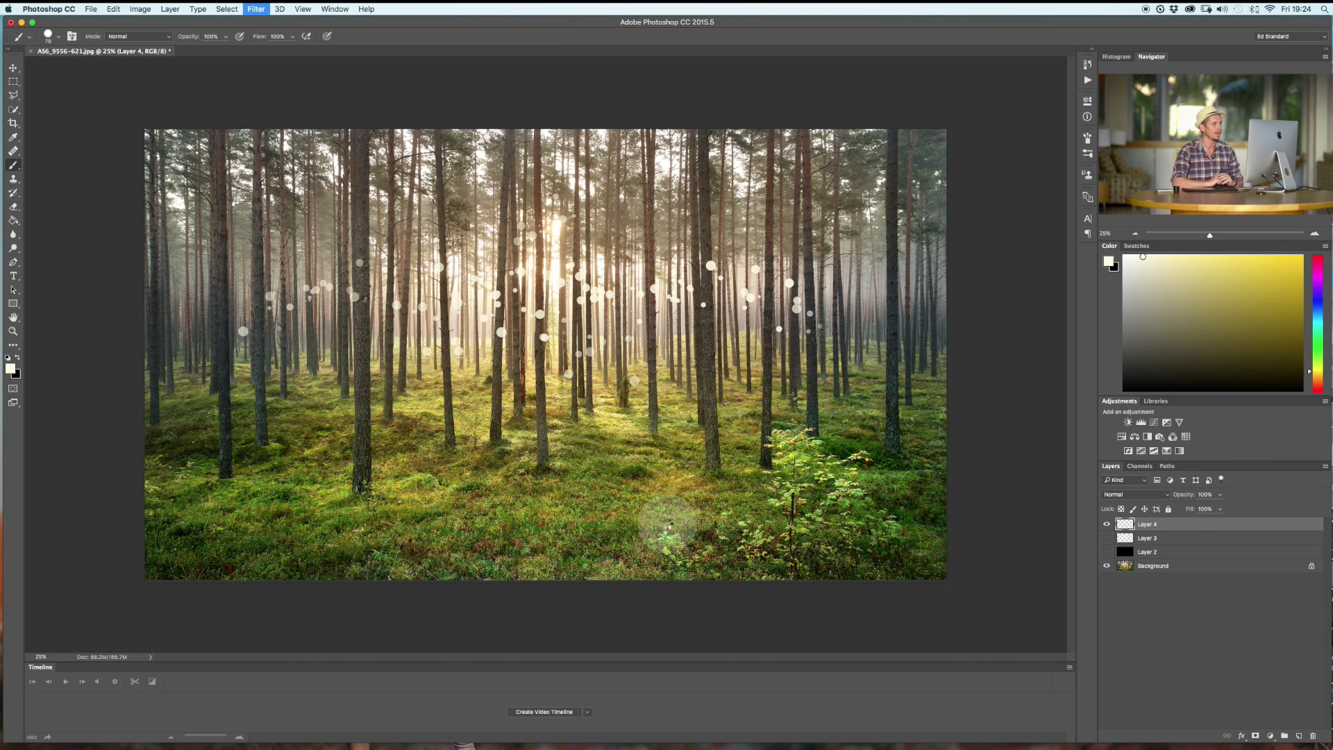
left_click(1106, 539)
left_click(1106, 550)
Compare each ray layer alone on black, then leave Layers 3 and 4 visible with Layer 2 hidden
left_click(1107, 524)
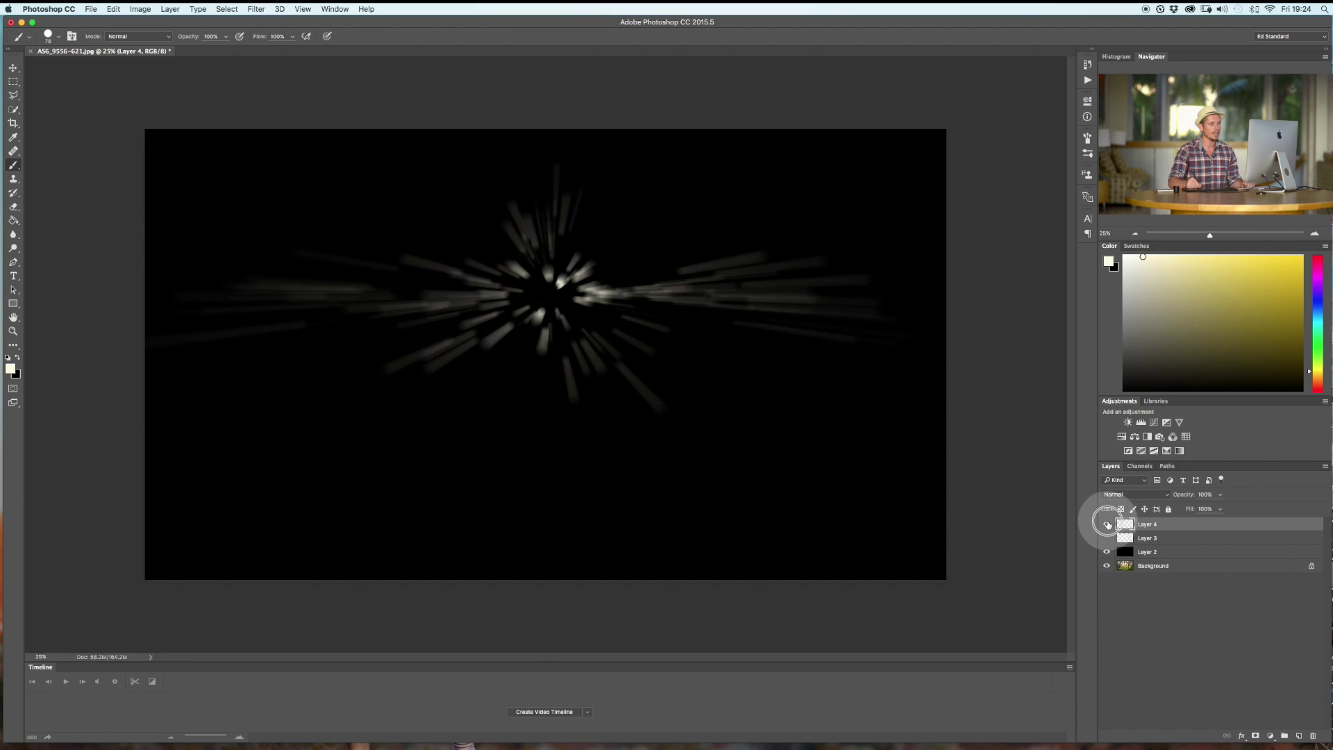
left_click(1107, 538)
left_click(1106, 539)
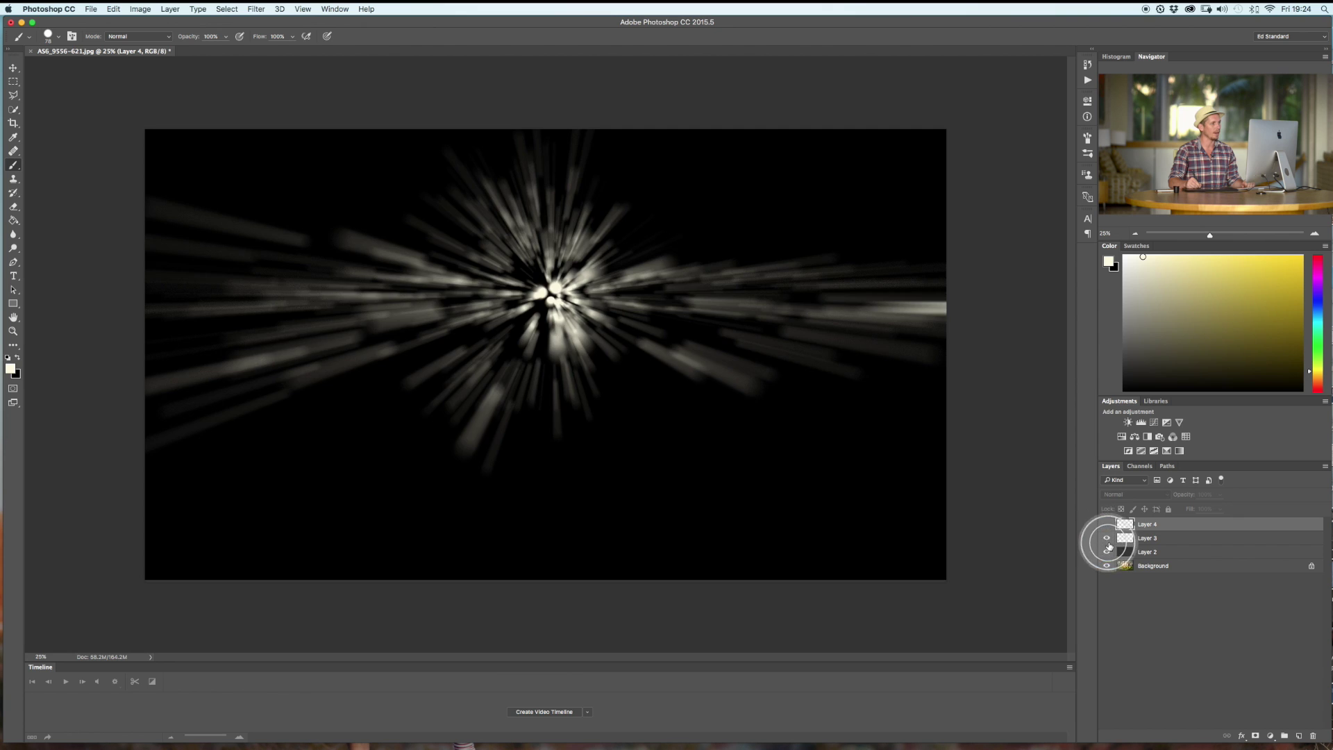
left_click(1107, 538)
left_click(1107, 524)
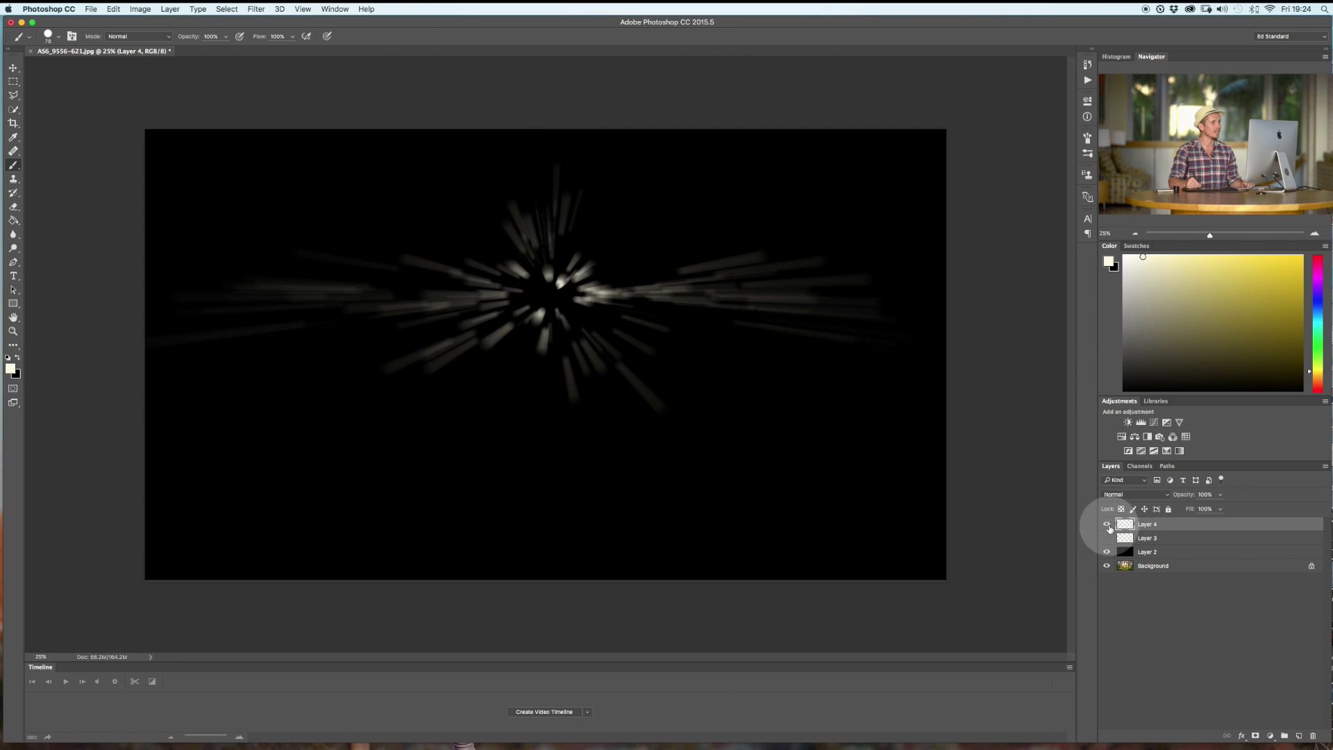
left_click(1107, 524)
left_click(1107, 524)
left_click(1106, 539)
left_click(1106, 552)
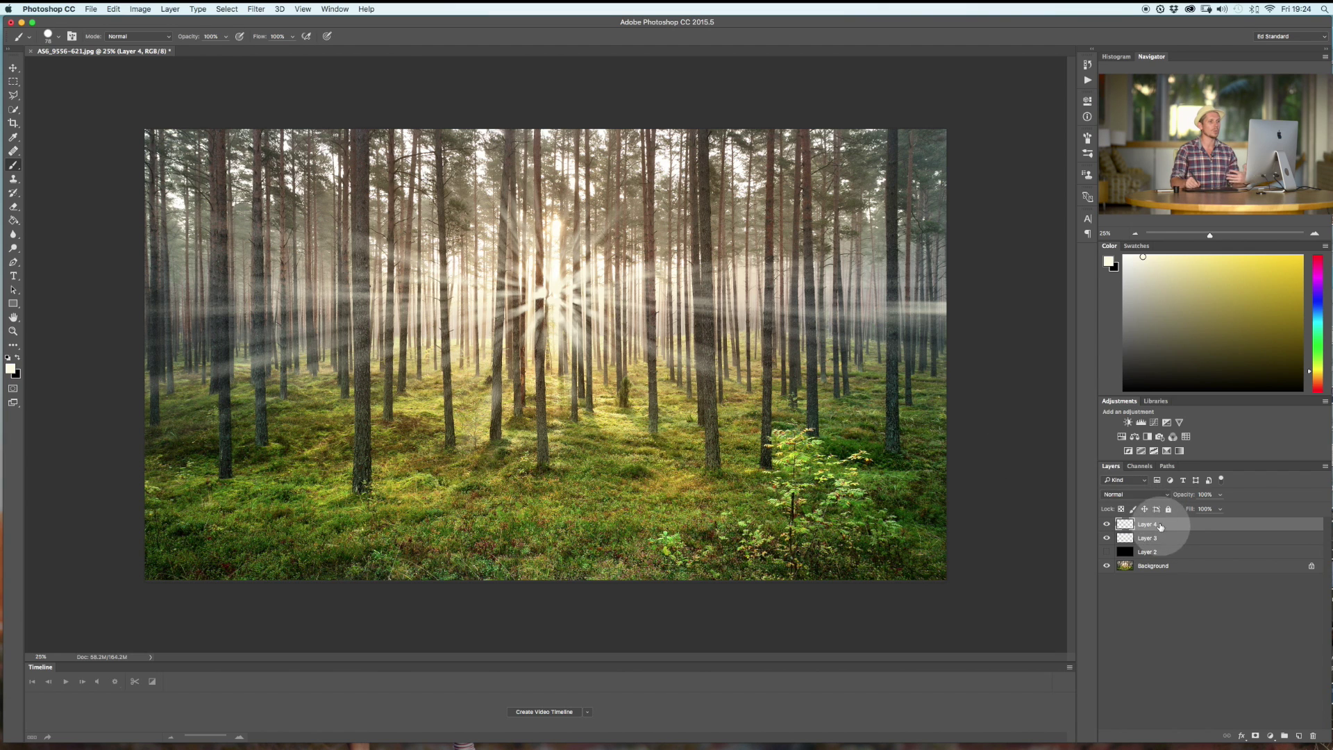
Try Screen and Color Dodge on Layer 4 before settling on Overlay blending
left_click(1147, 494)
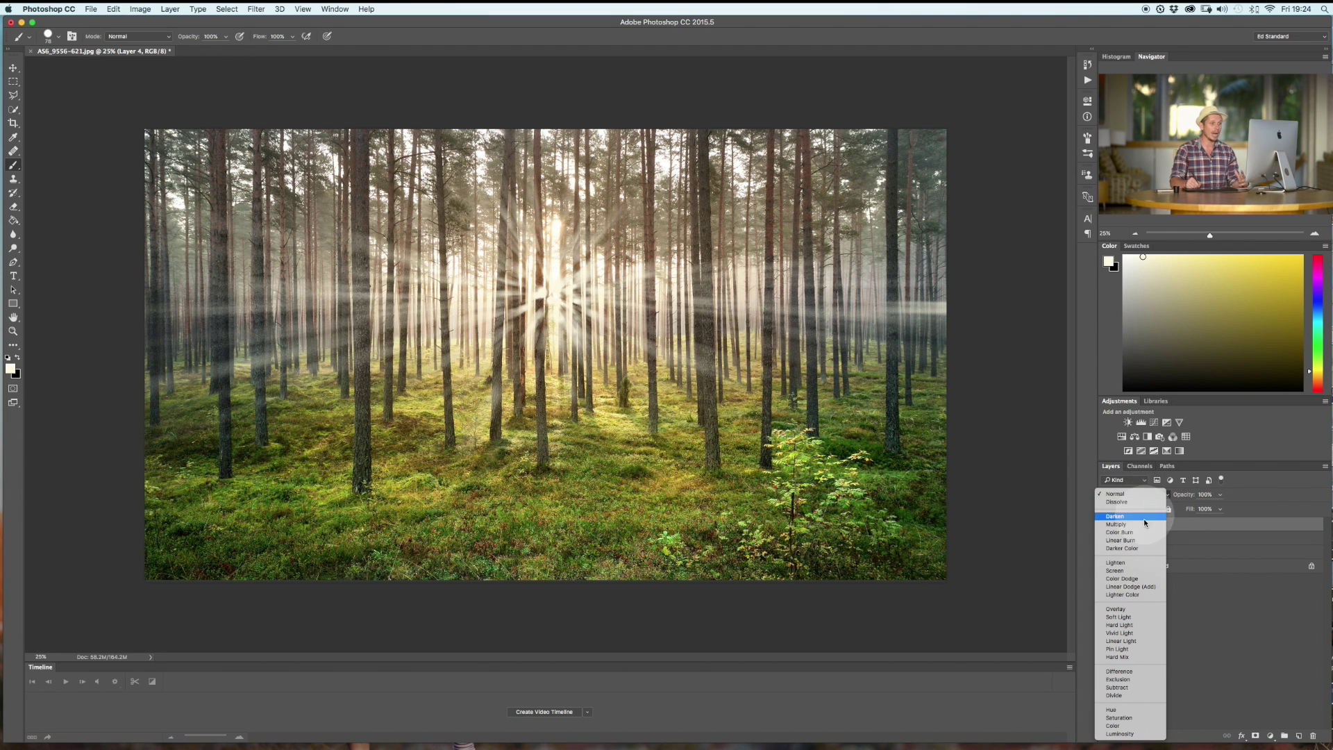
left_click(1139, 571)
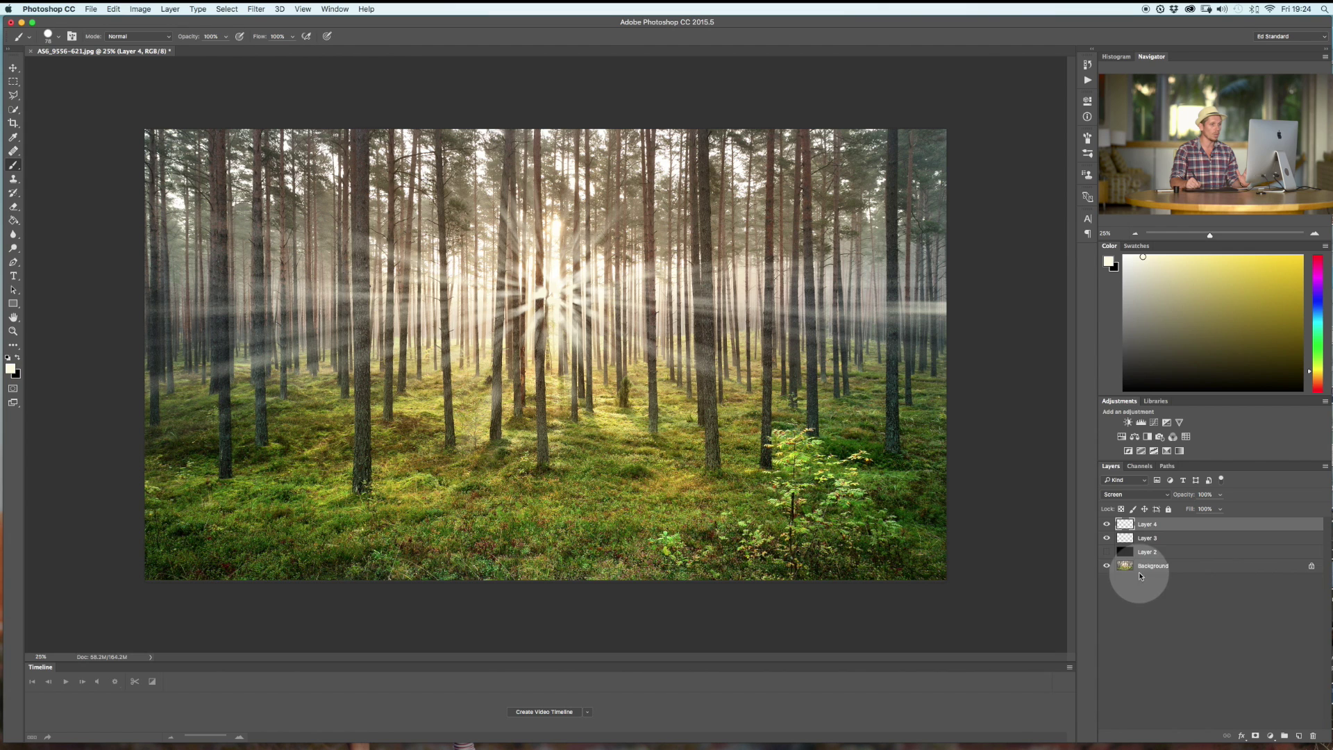
left_click(1108, 539)
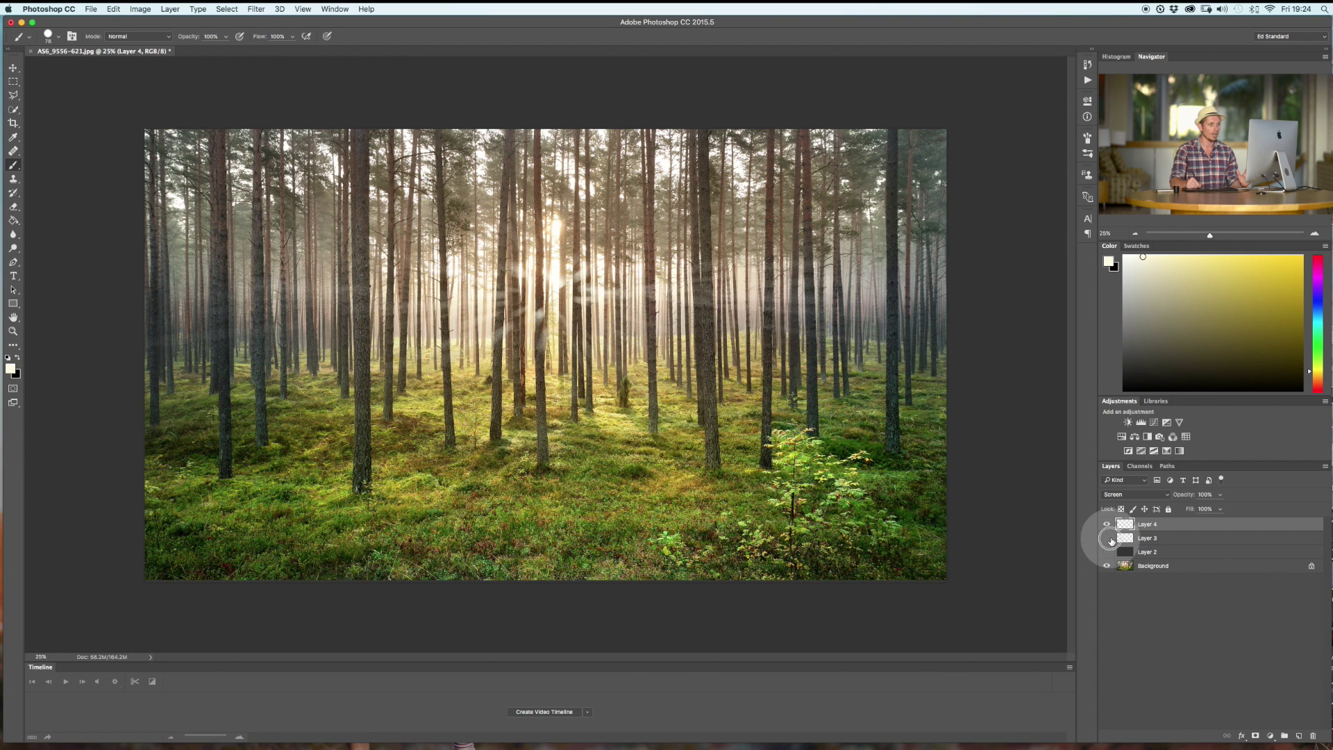
left_click(1118, 494)
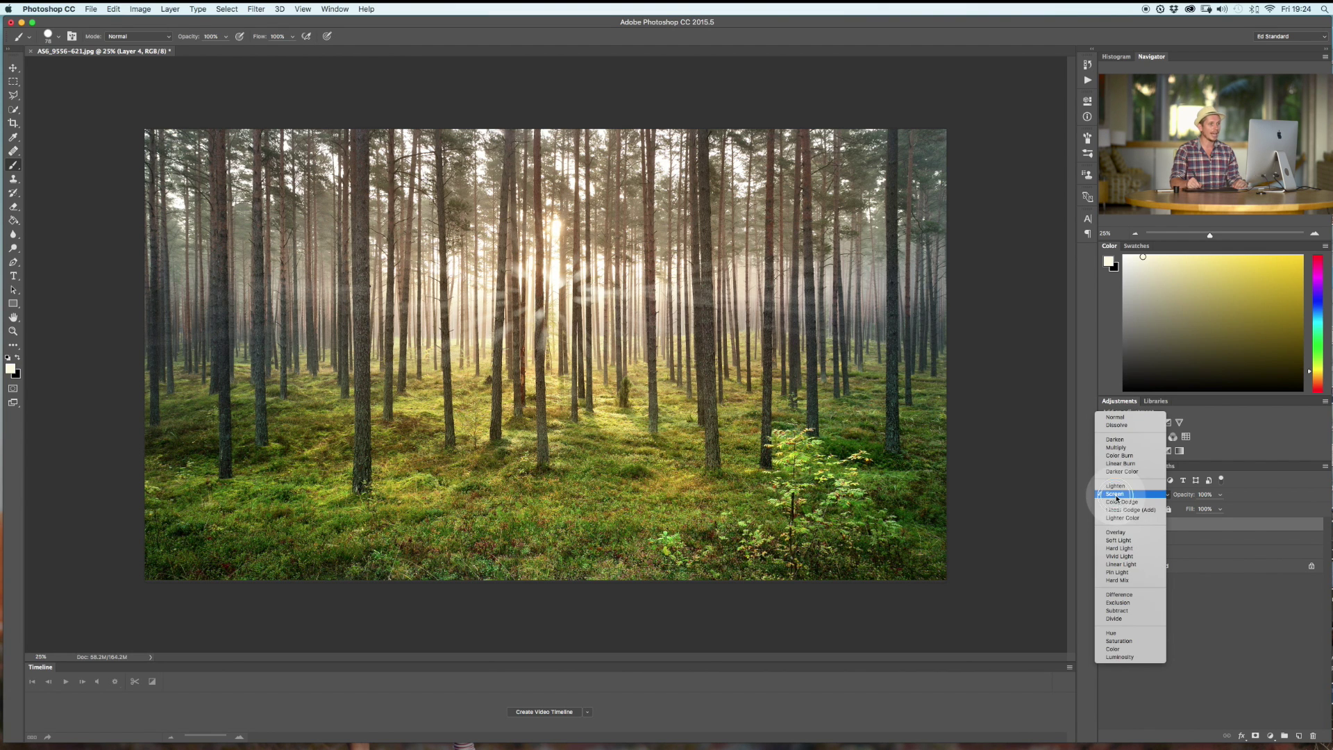
left_click(1119, 502)
left_click(1122, 495)
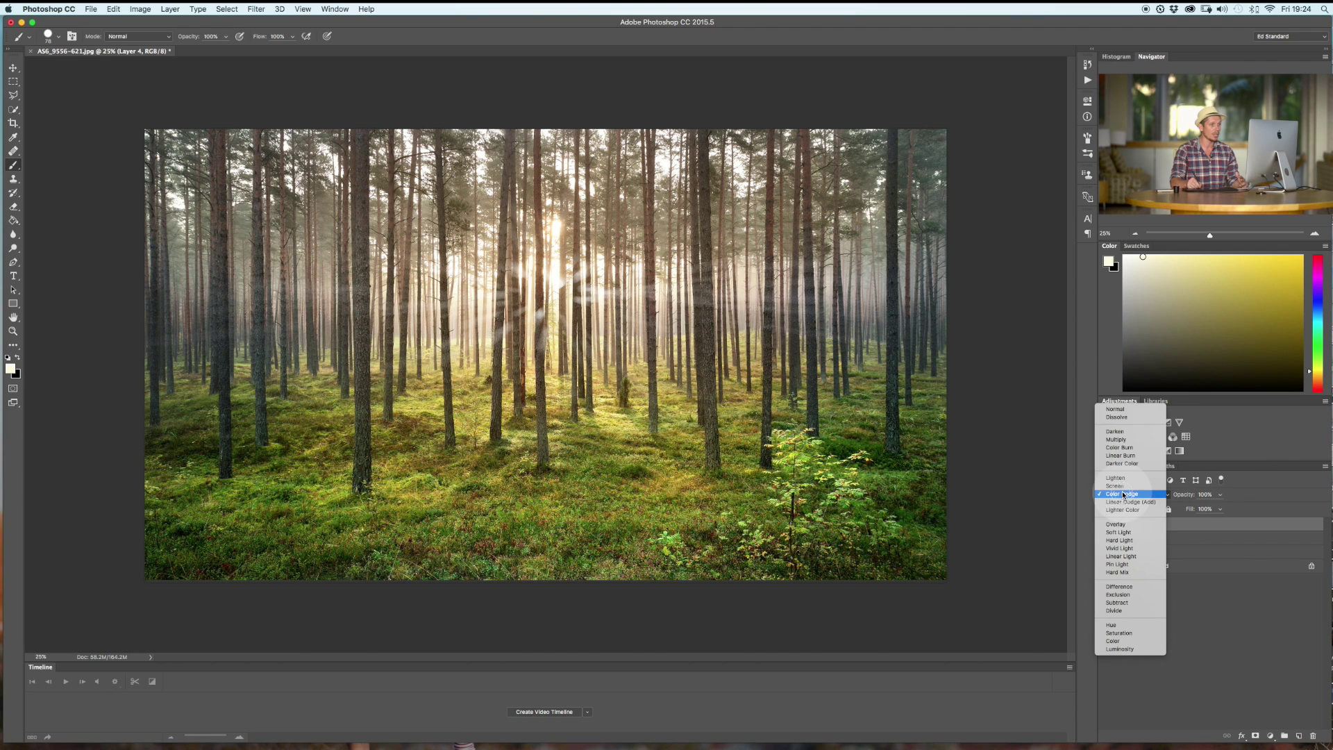
left_click(1126, 526)
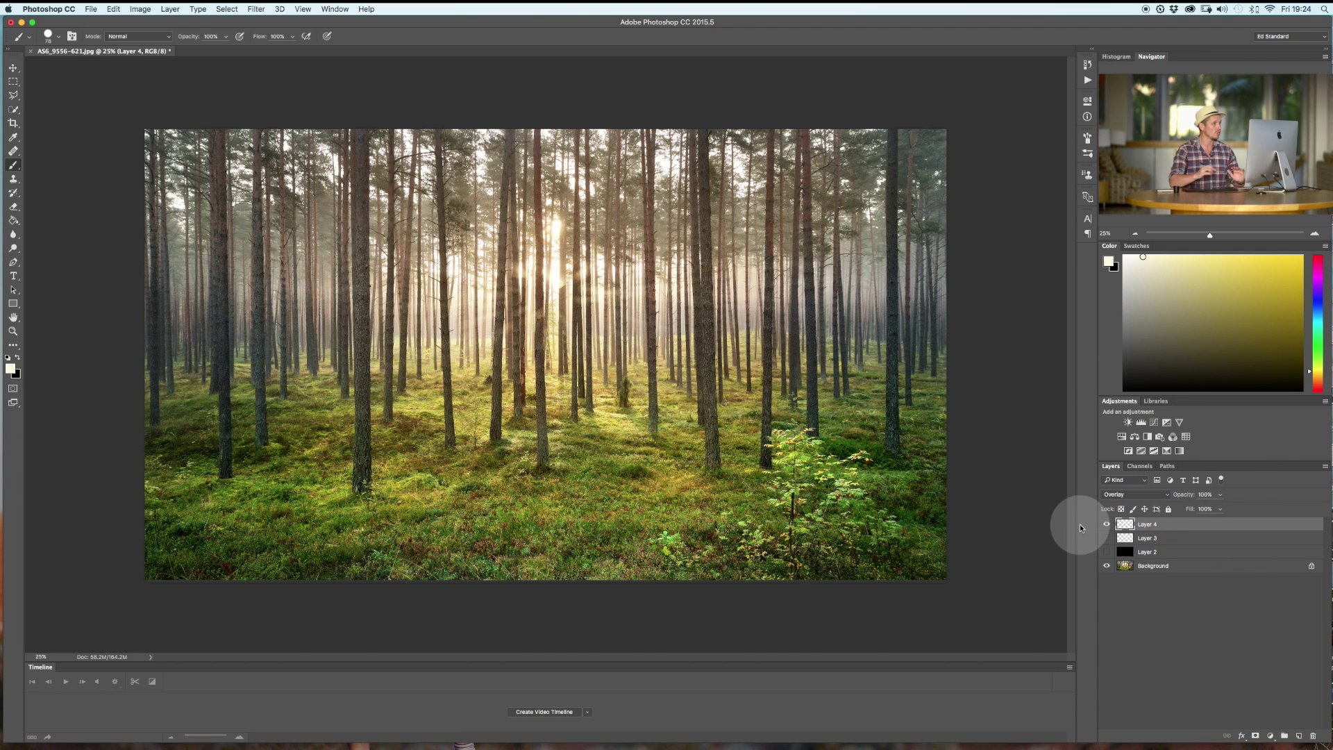
Select and show Layer 3, then set its blend mode to Overlay as well
left_click(1125, 538)
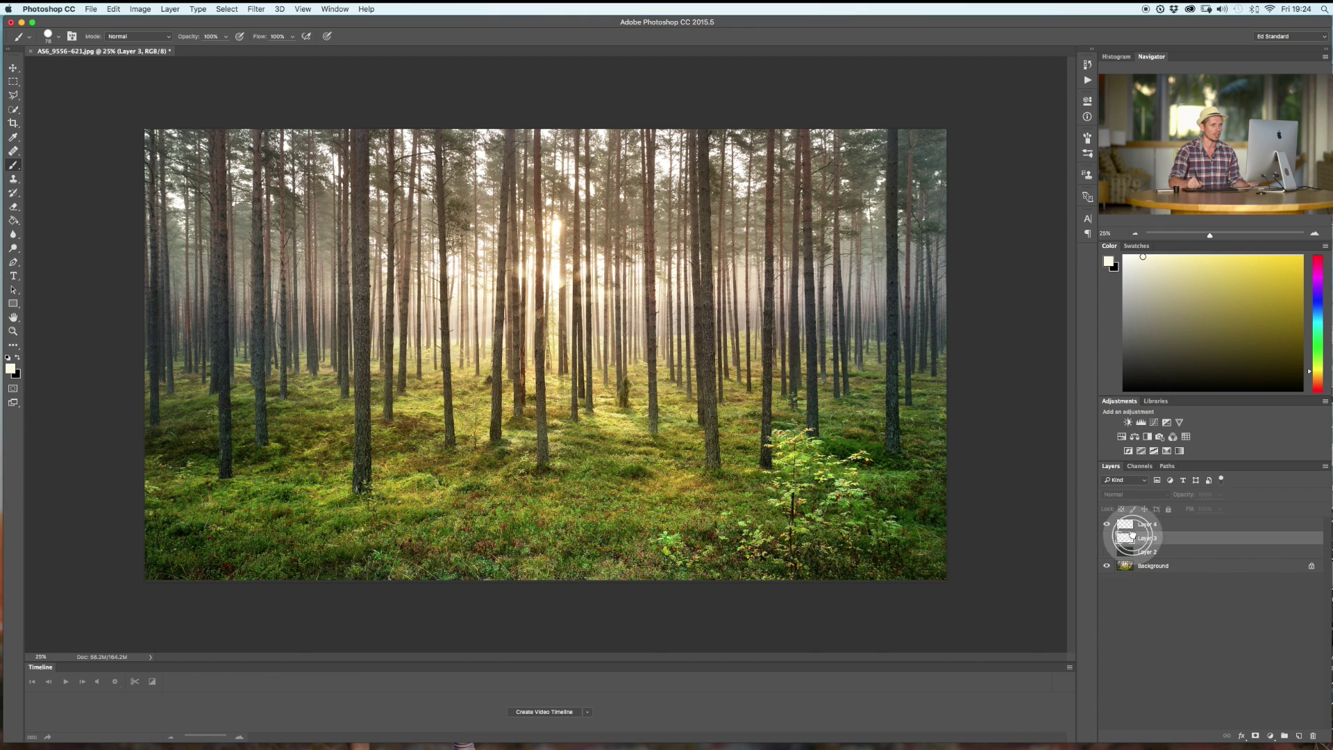
left_click(1106, 538)
left_click(1123, 494)
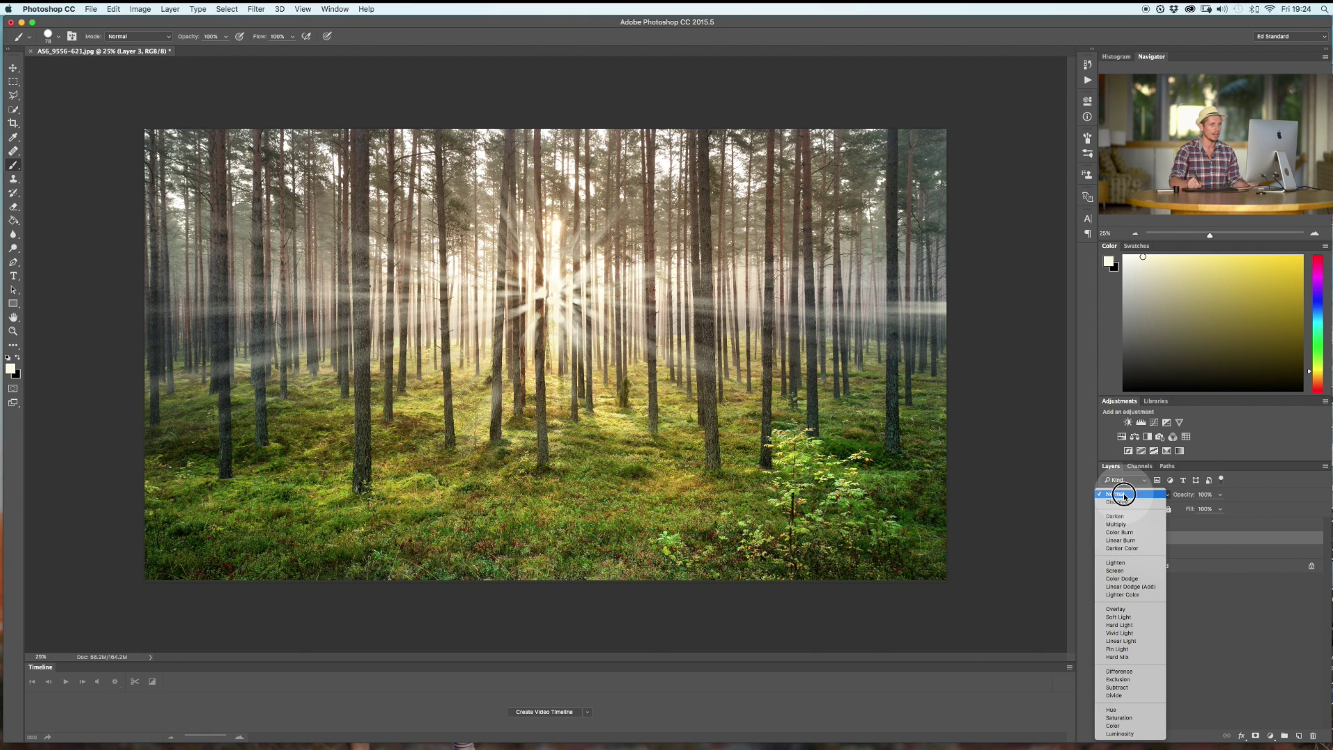
left_click(1124, 611)
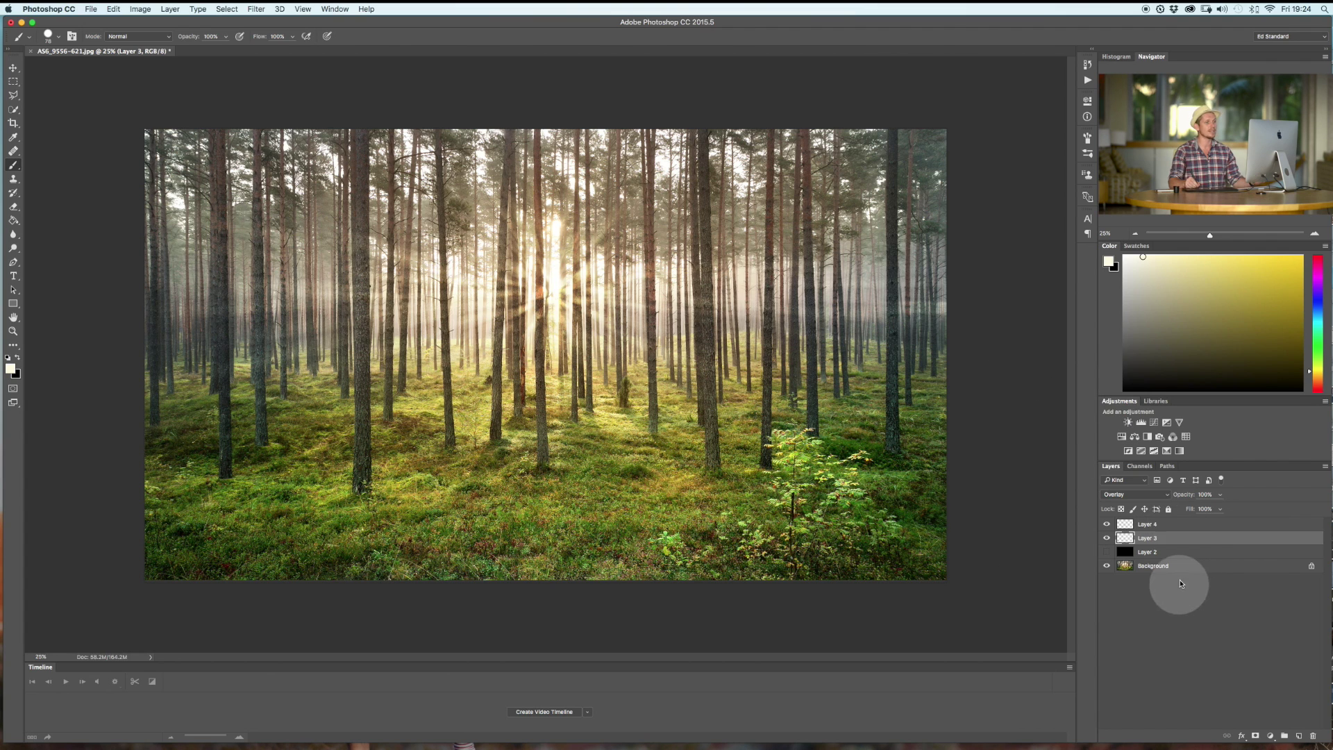
Compare with and without the rays, then group Layers 4 and 3 into Group 1 with Cmd+G
left_click(1107, 566, "alt")
left_click(1107, 566, "alt")
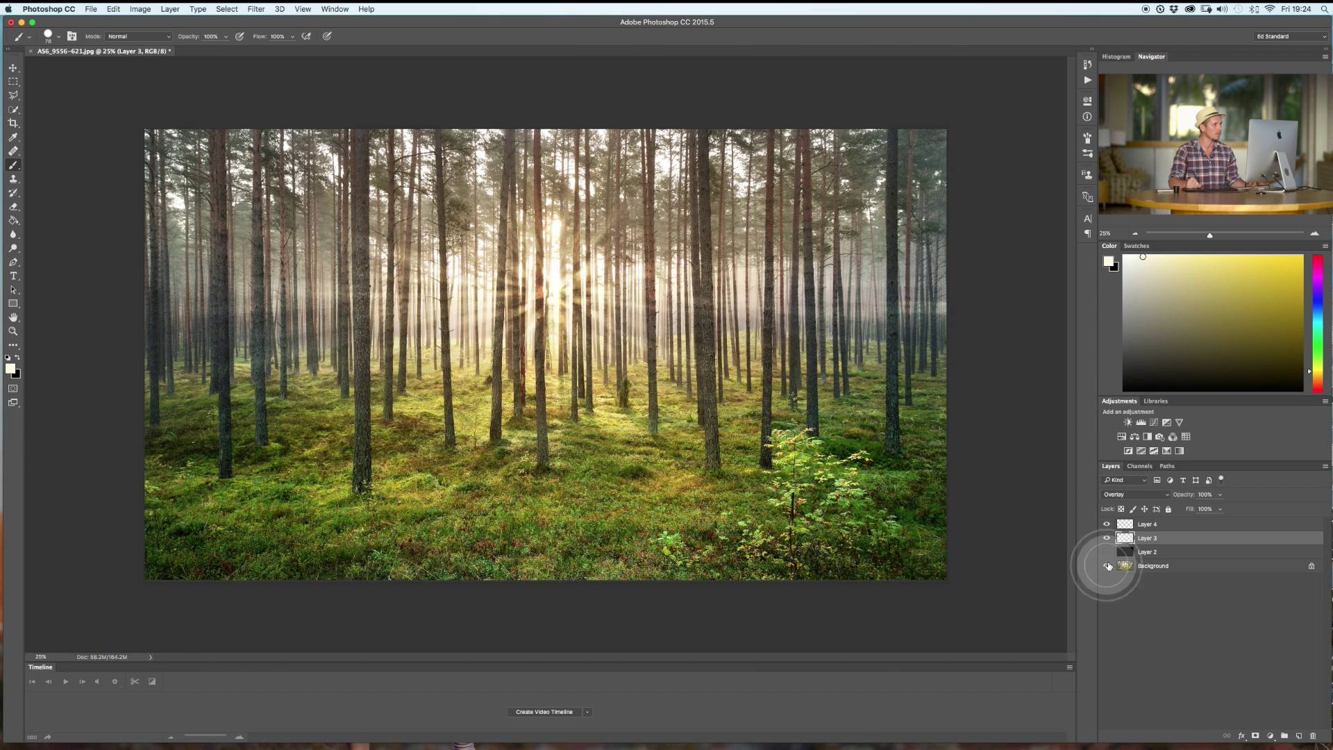
left_click(1107, 566, "alt")
left_click(1107, 566, "alt")
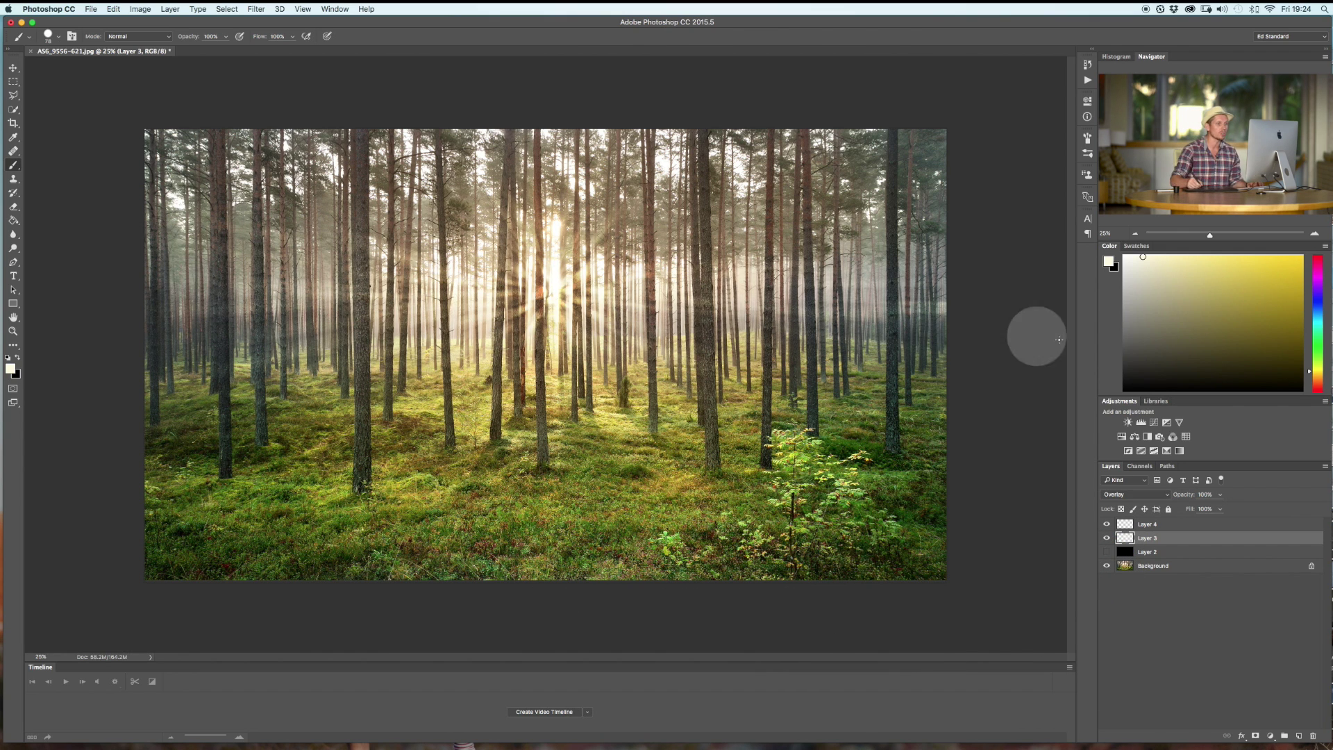
left_click(1184, 524)
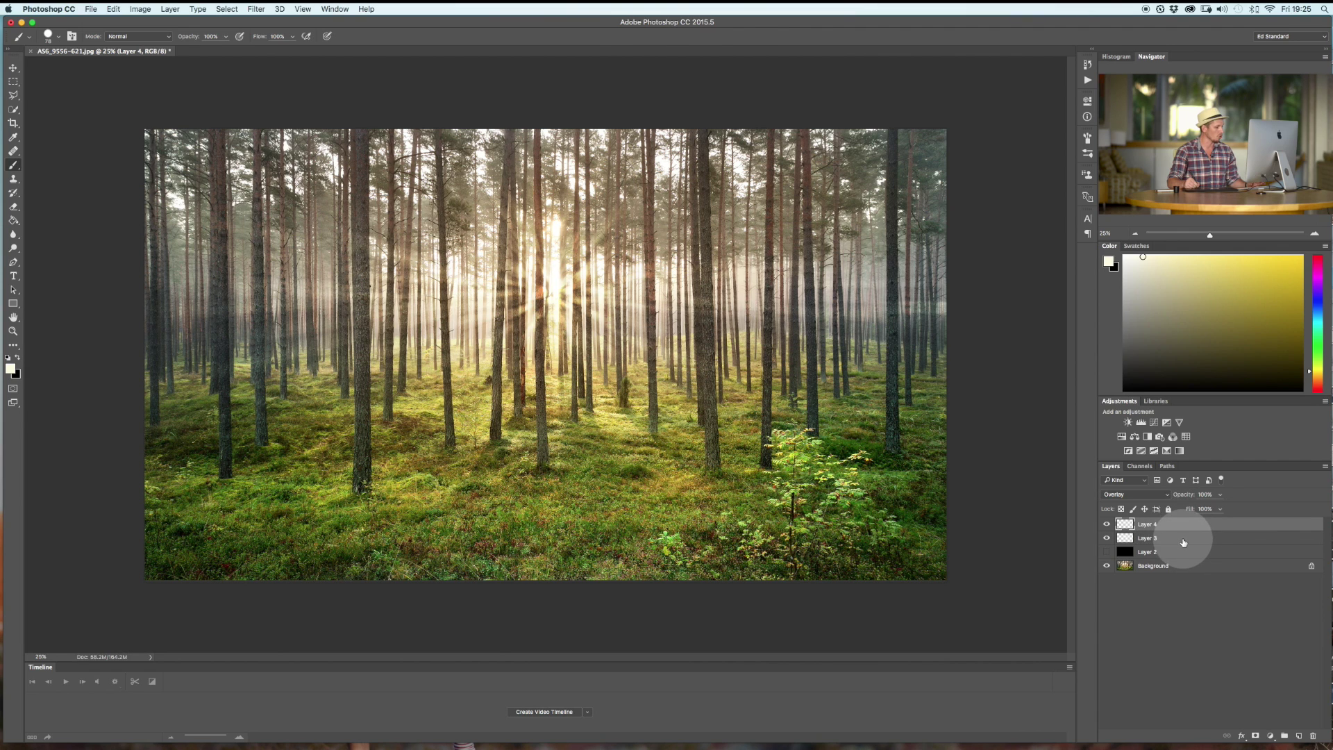
left_click(1189, 539, "shift")
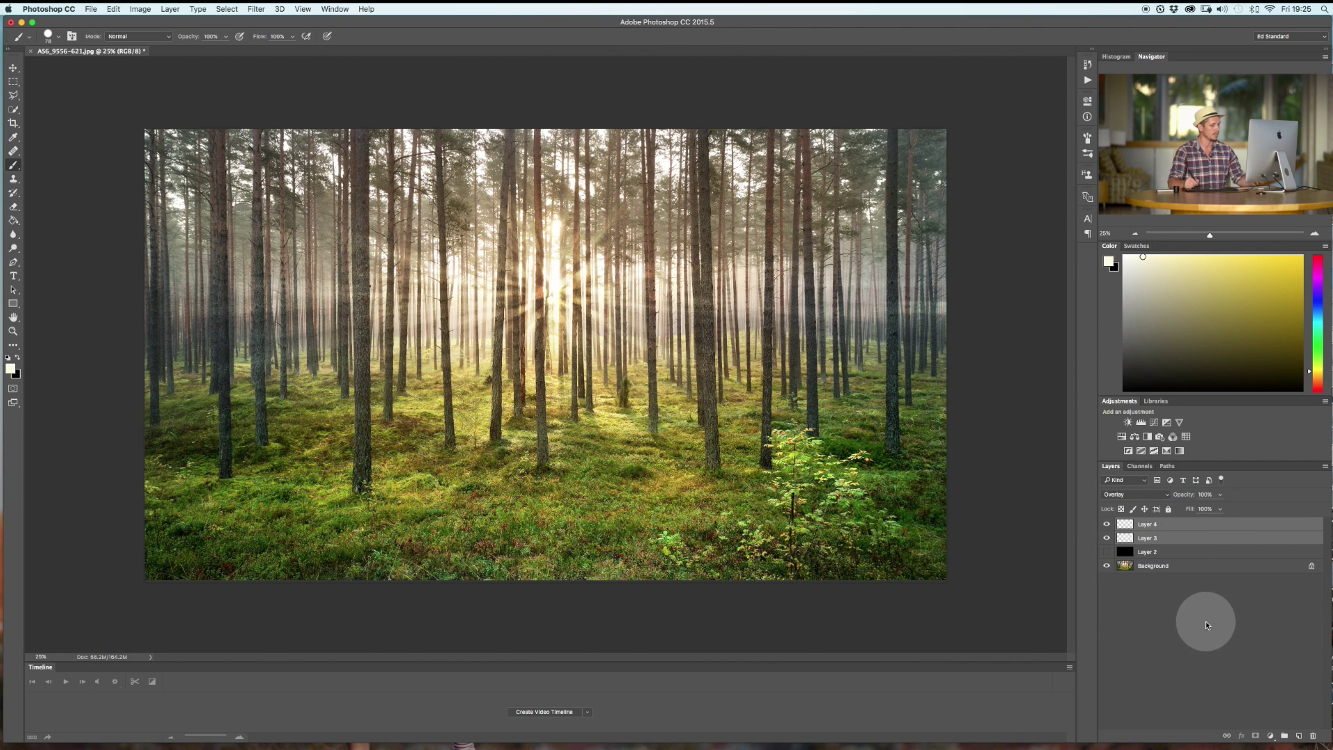
key("super+g")
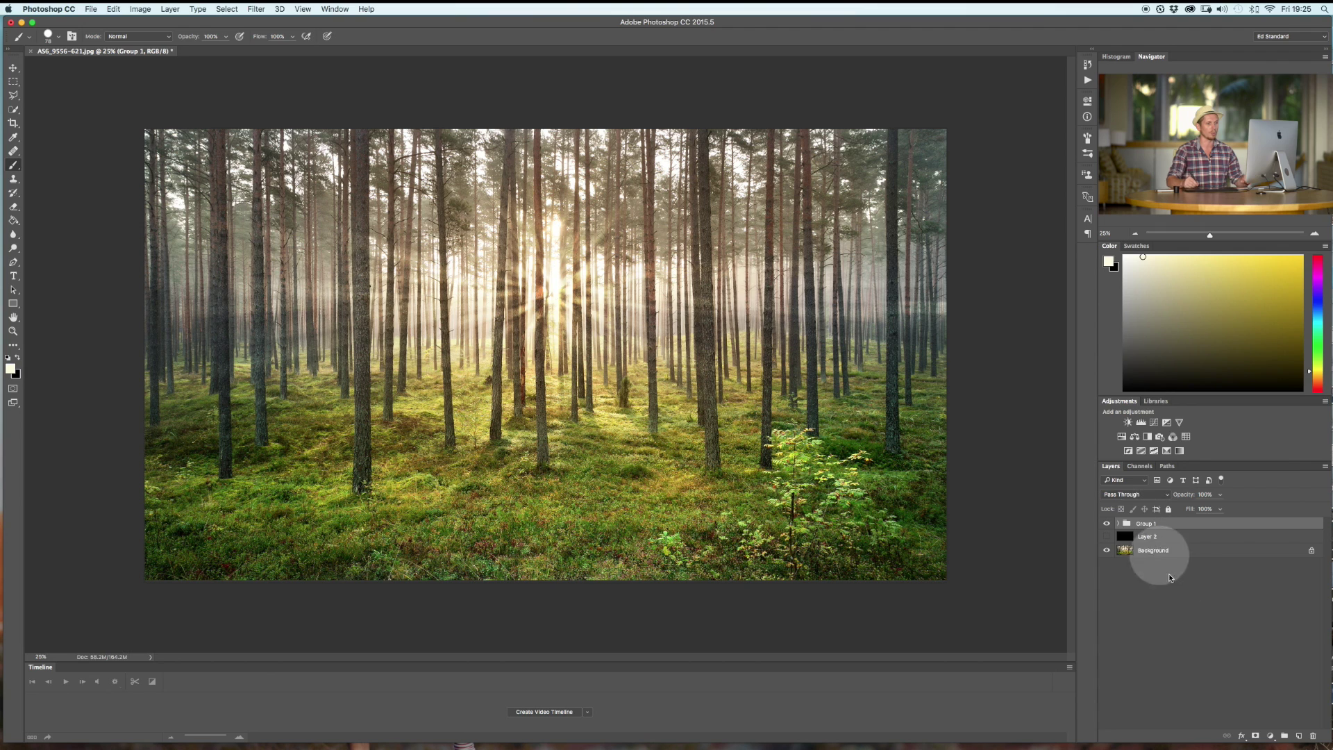
Add a white layer mask to Group 1 and pick the 30 px round brush tip with Scattering off
left_click(1256, 735)
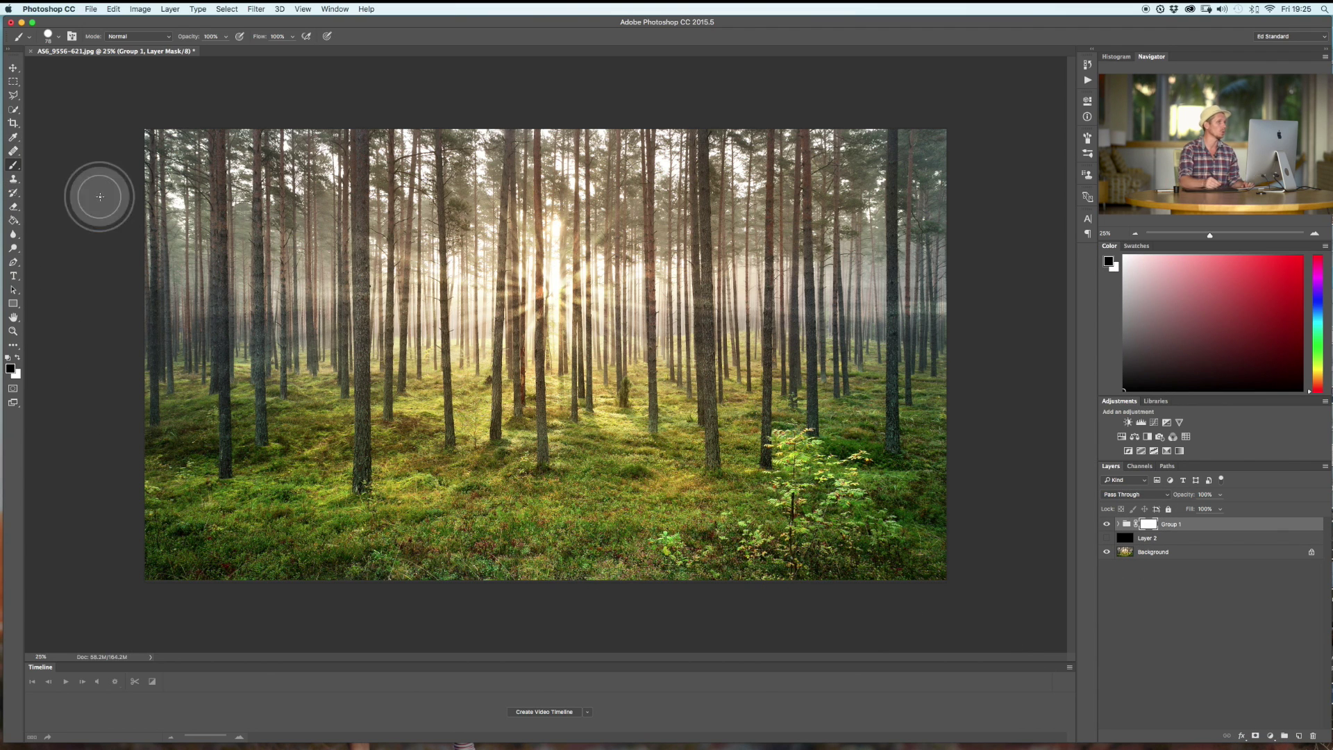
left_click(1087, 139)
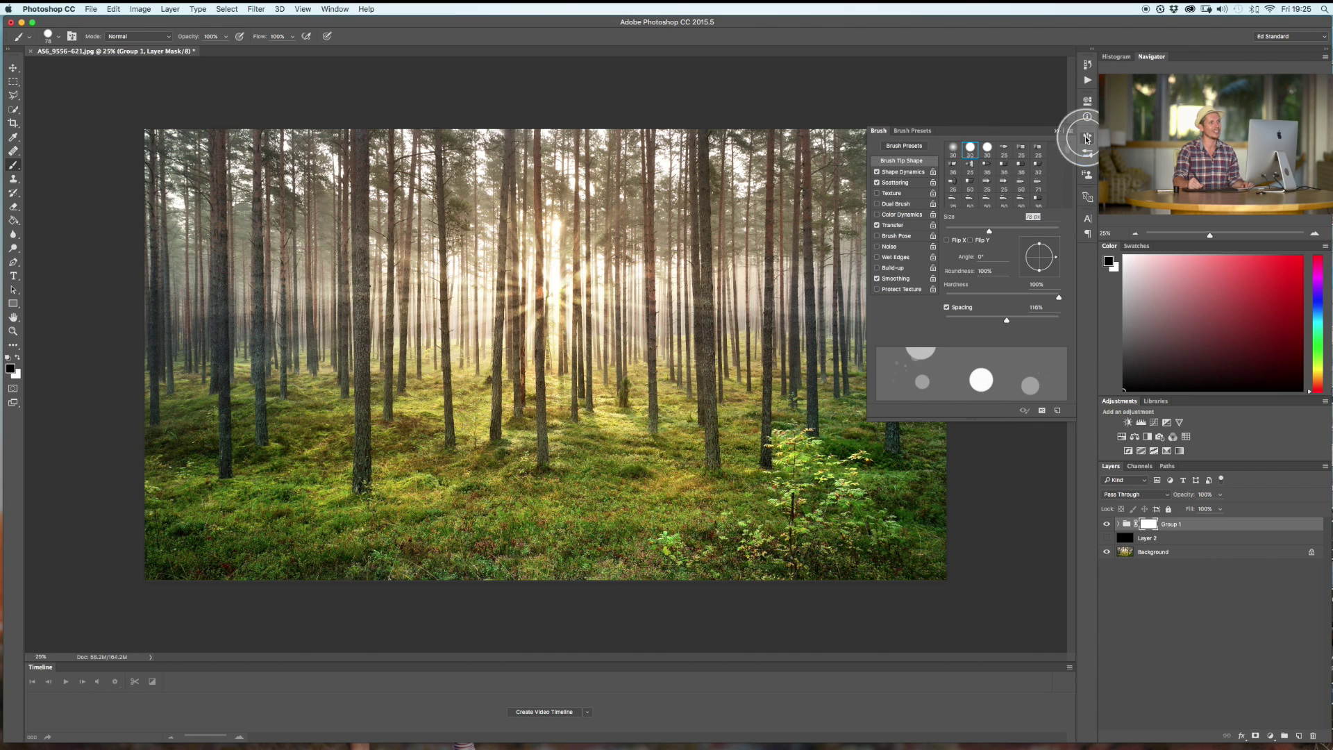
left_click(970, 148)
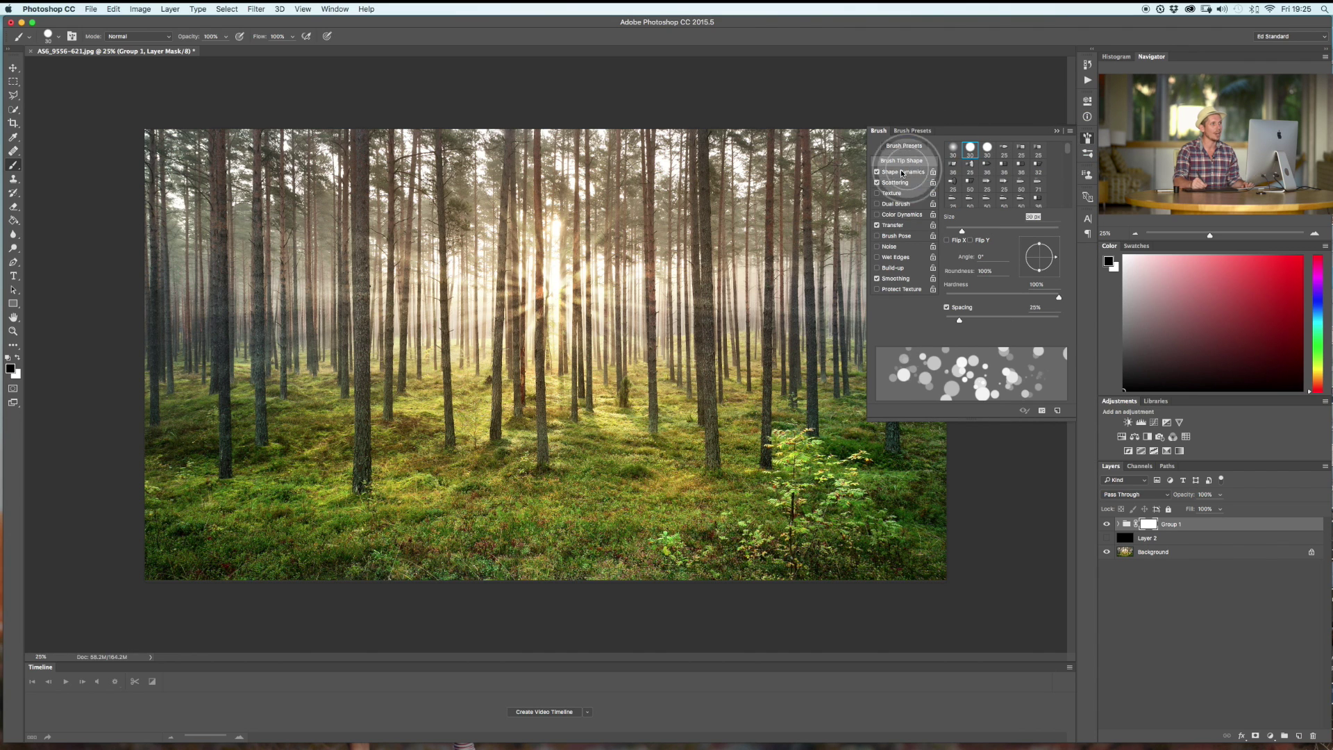
left_click(876, 183)
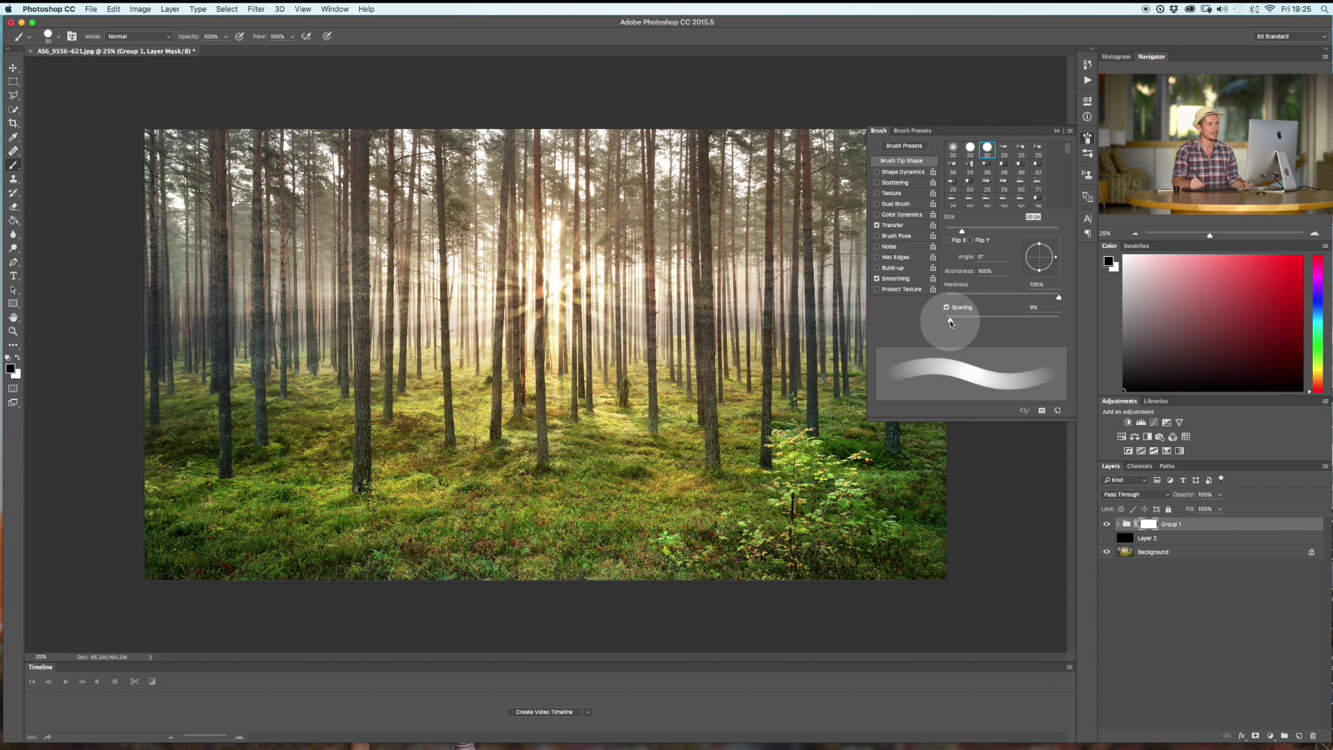
left_click(1057, 131)
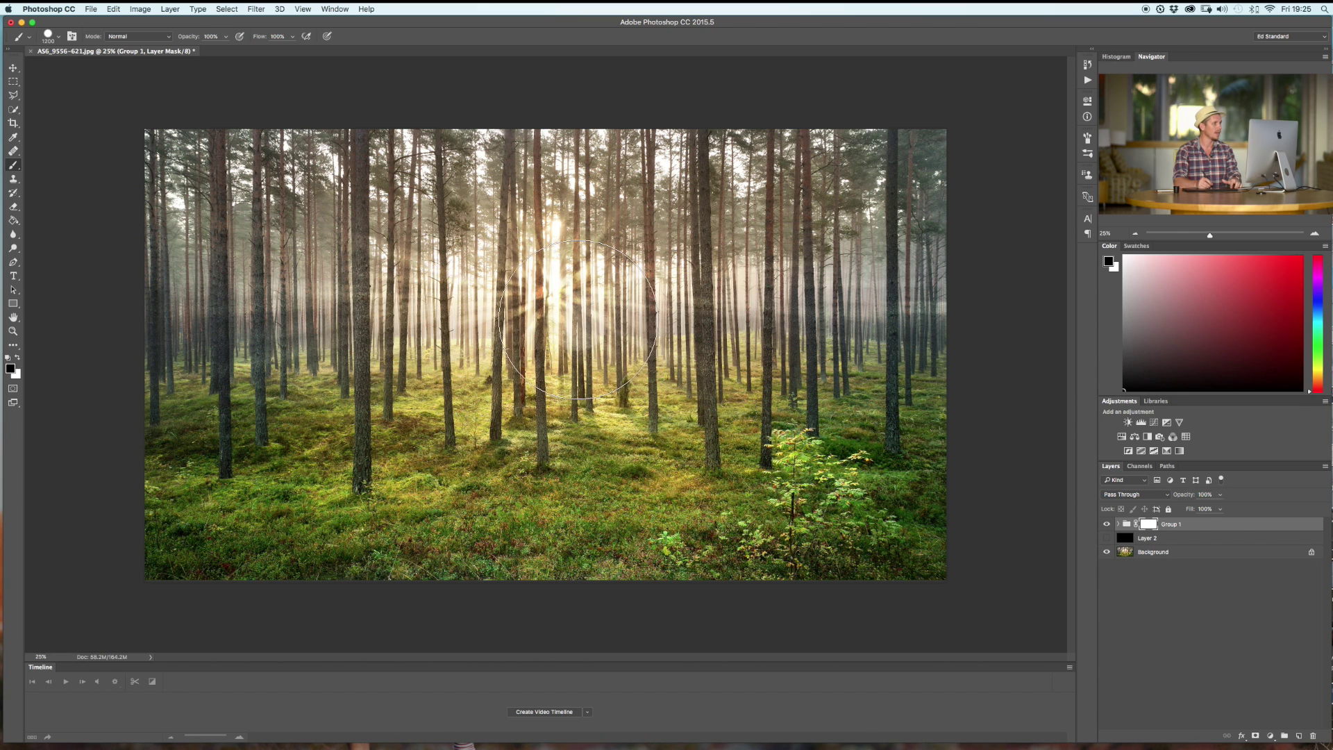
Paint black over the sunlit centre on Group 1's mask with a 0% hardness, 17% opacity brush
right_click(567, 307)
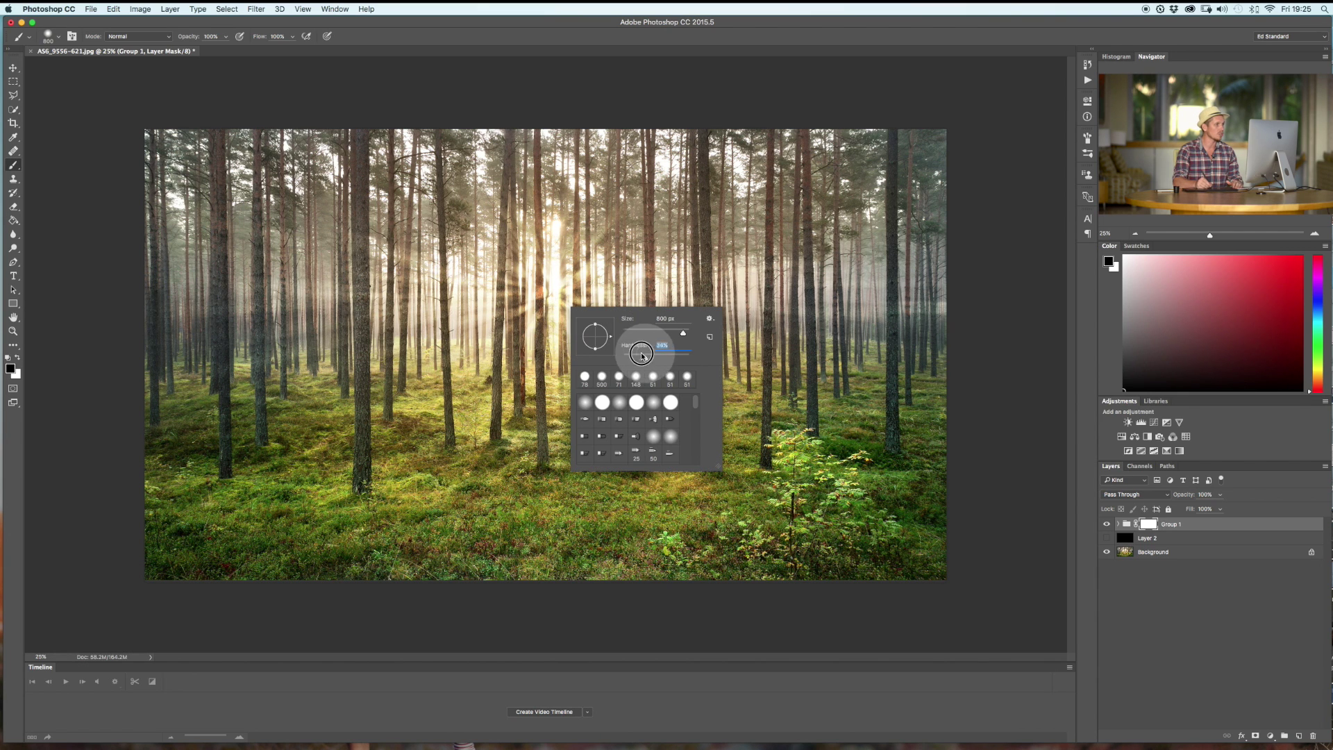
left_click_drag(642, 356, 579, 360)
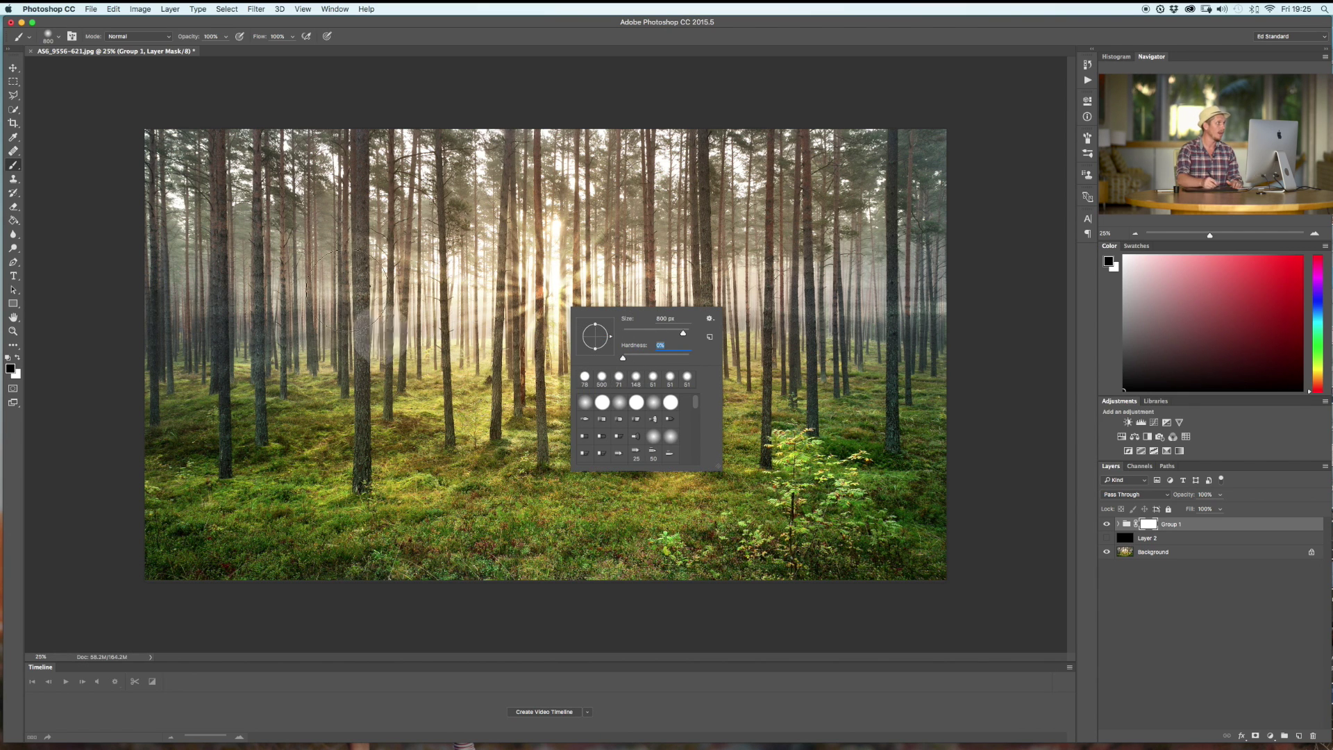
left_click(225, 38)
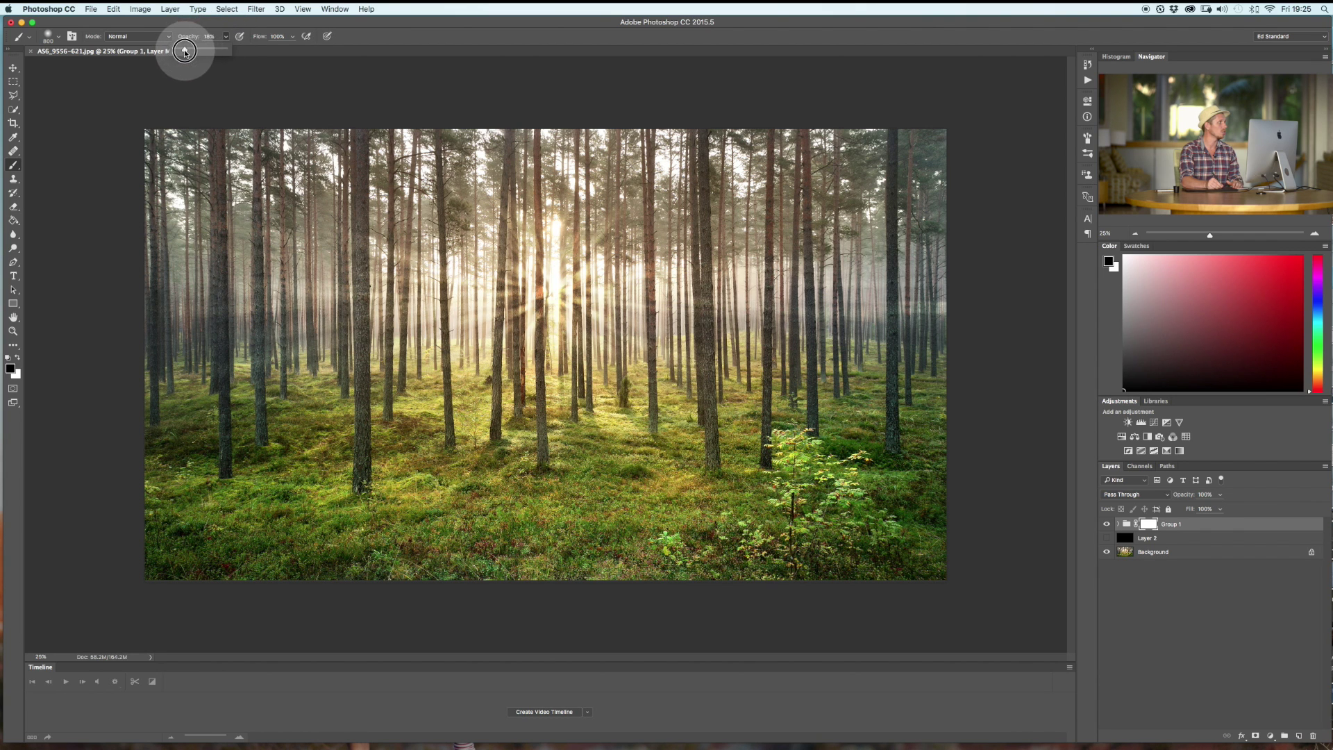
left_click_drag(184, 51, 182, 50)
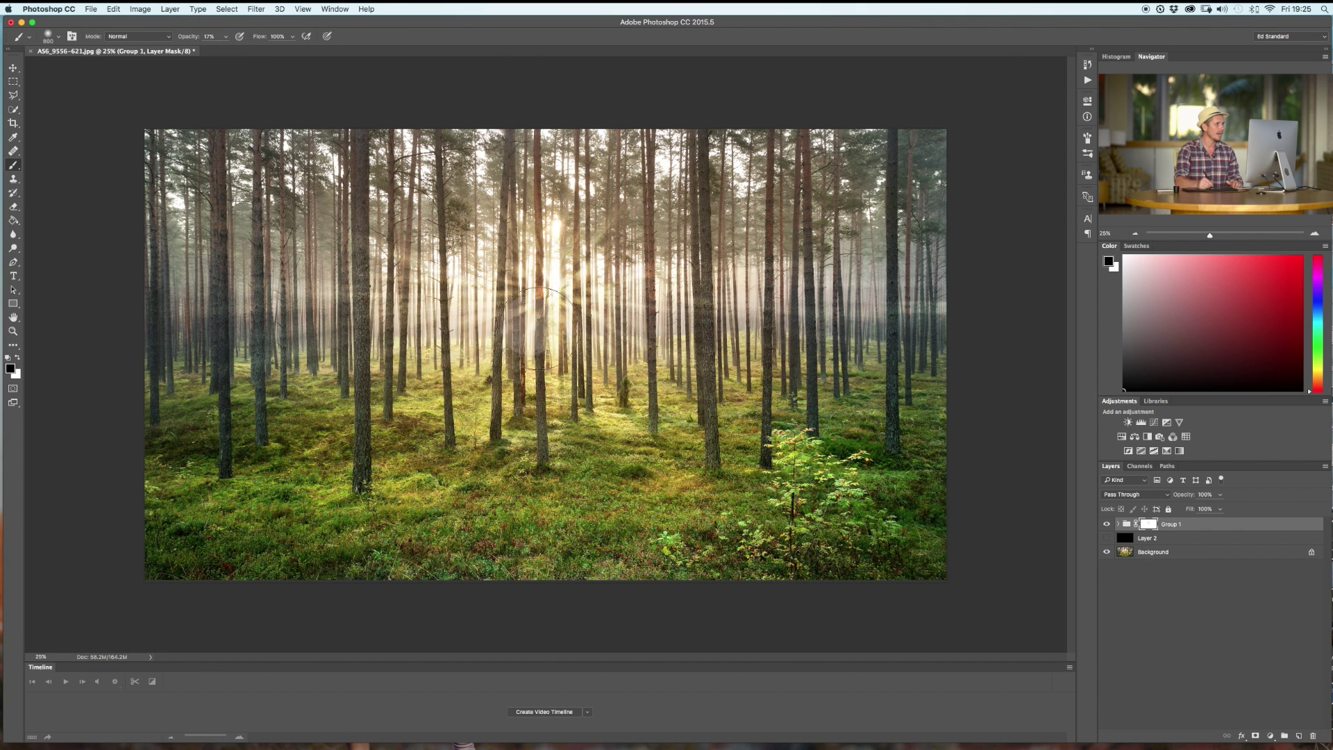
mouse_move(537, 329)
left_mouse_down()
mouse_move(491, 298)
mouse_move(596, 280)
mouse_move(491, 298)
mouse_move(573, 506)
mouse_move(500, 283)
mouse_move(487, 330)
mouse_move(416, 395)
mouse_move(564, 304)
mouse_move(611, 257)
mouse_move(499, 389)
mouse_move(491, 247)
mouse_move(684, 320)
mouse_move(900, 340)
left_mouse_up()
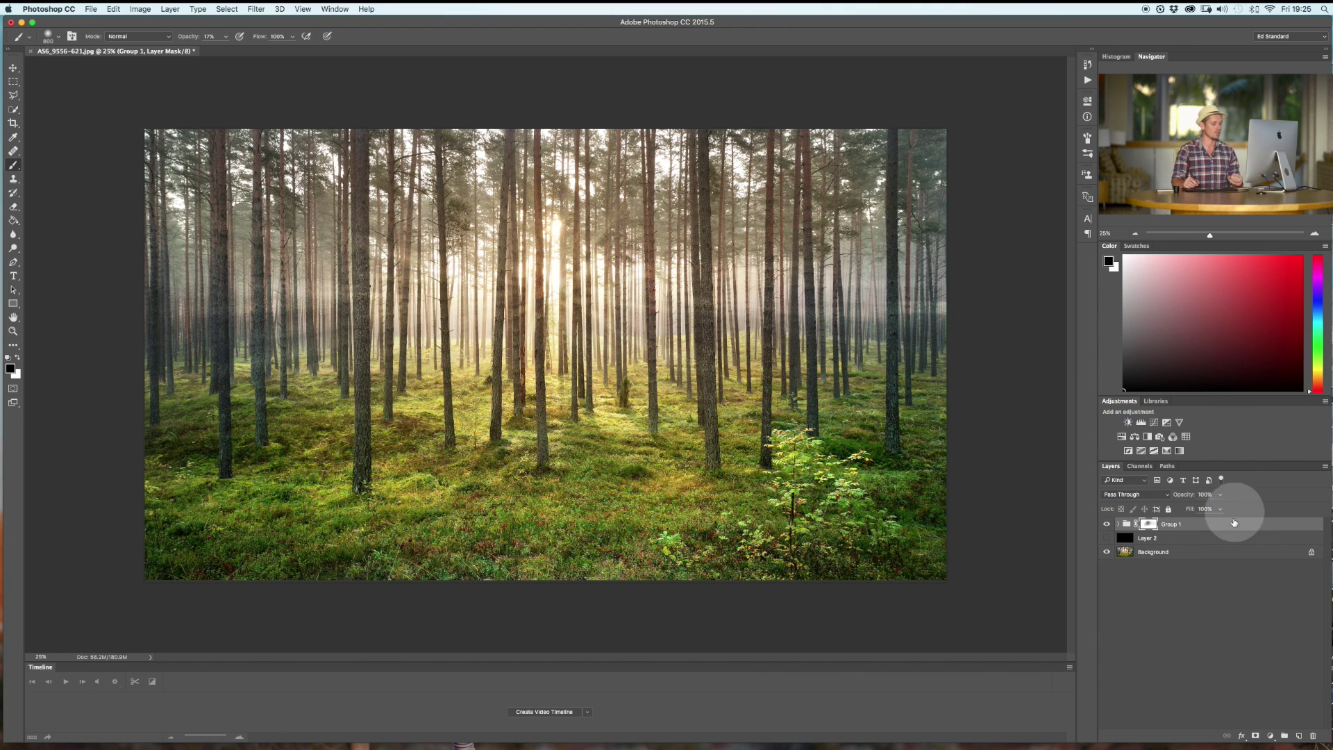
Duplicate Group 1 as Group 1 copy and flip the copy horizontally
key("super+minus")
key("super+minus")
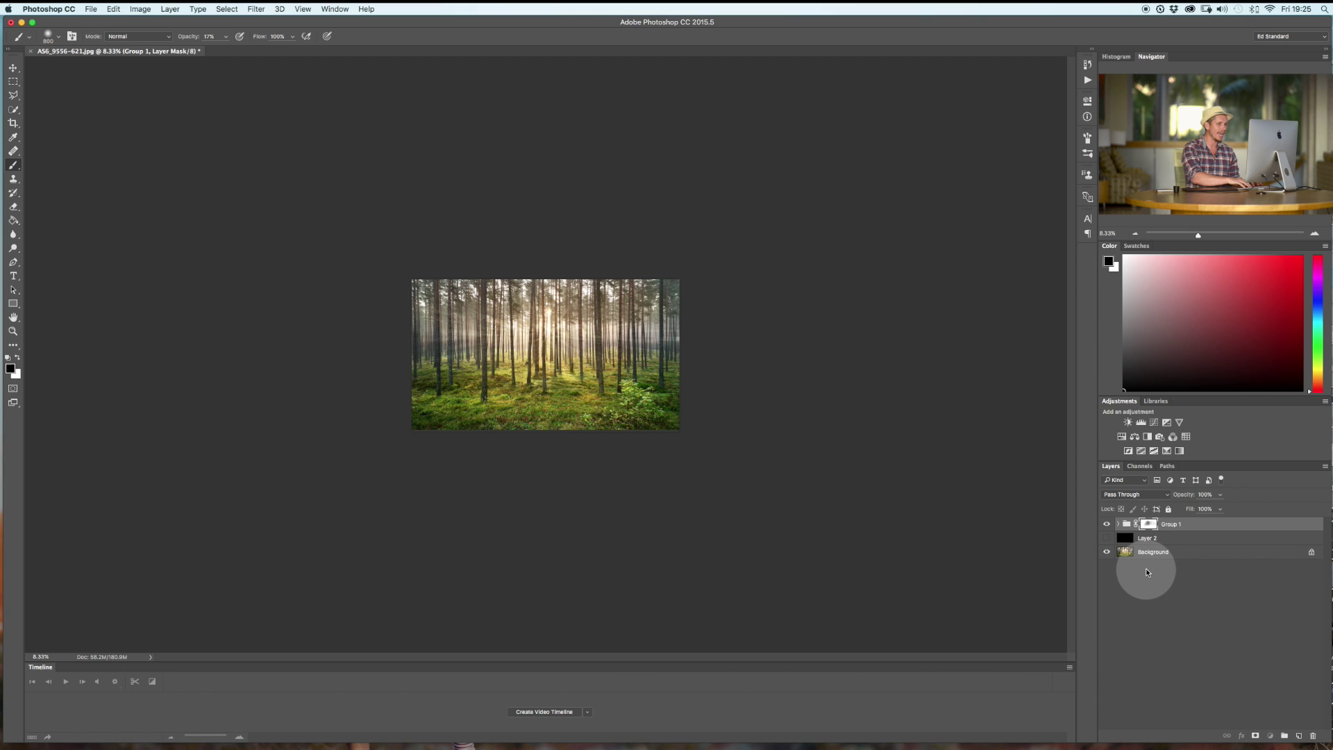
key("super+j")
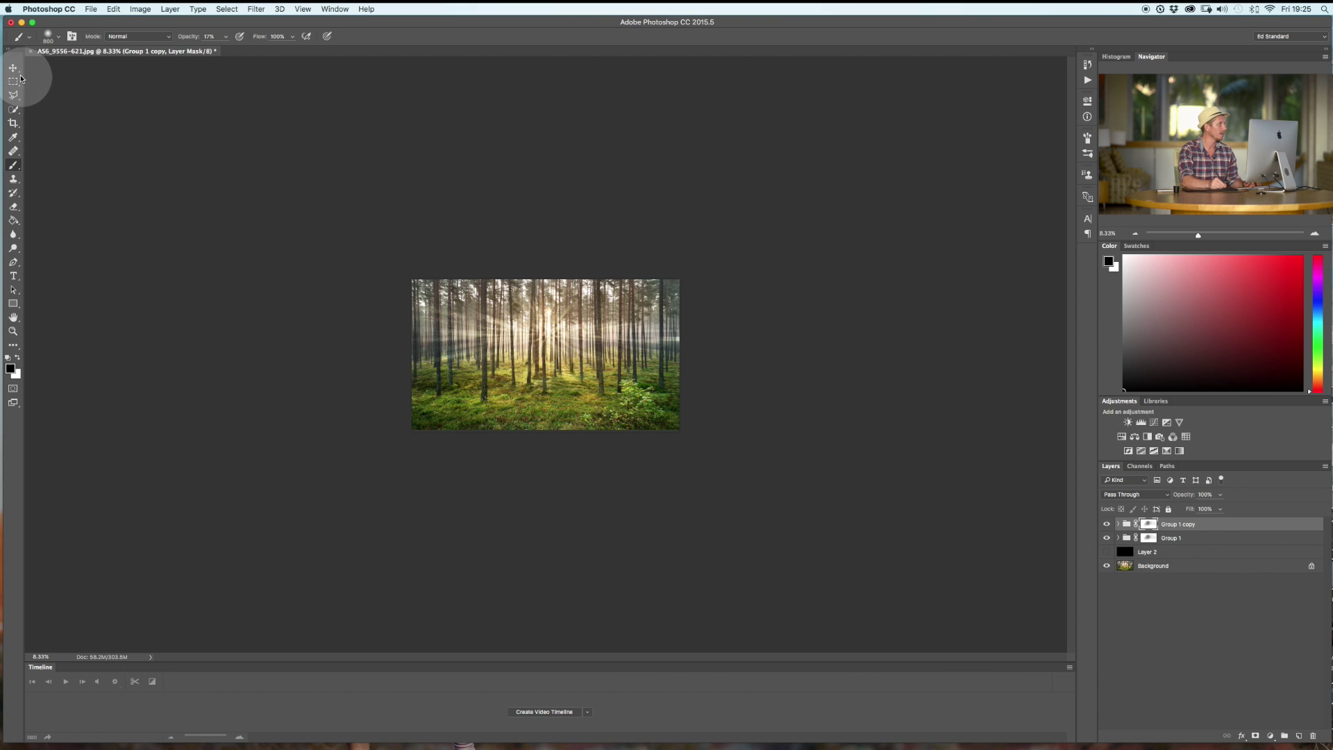
left_click(13, 68)
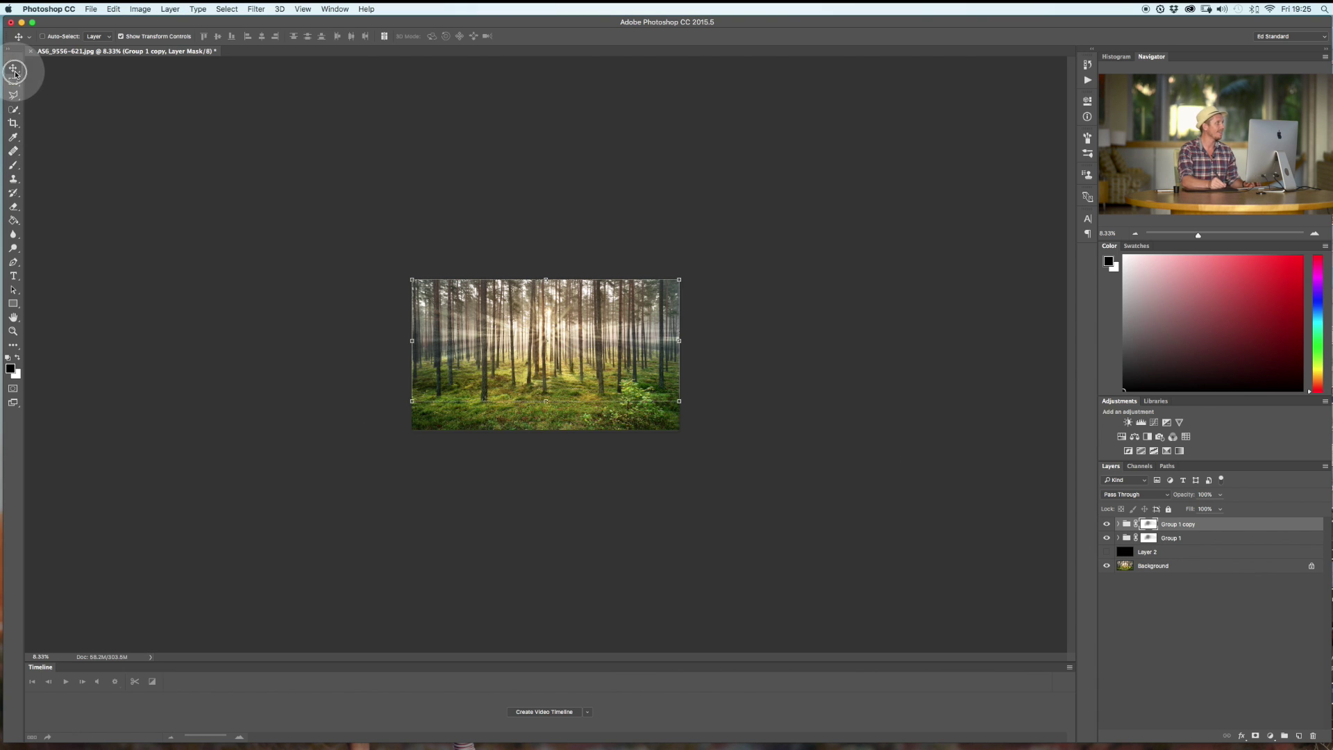
key("super+t")
right_click(574, 336)
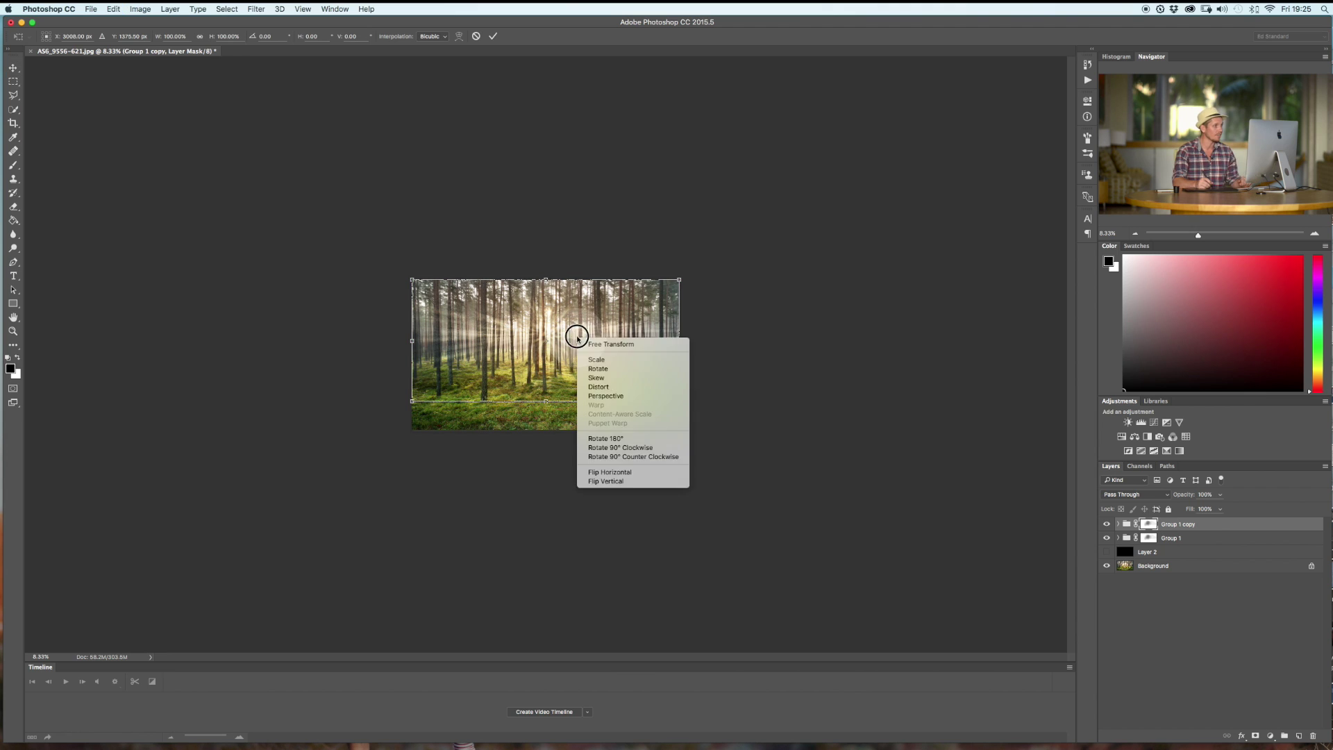
left_click(578, 347)
right_click(583, 343)
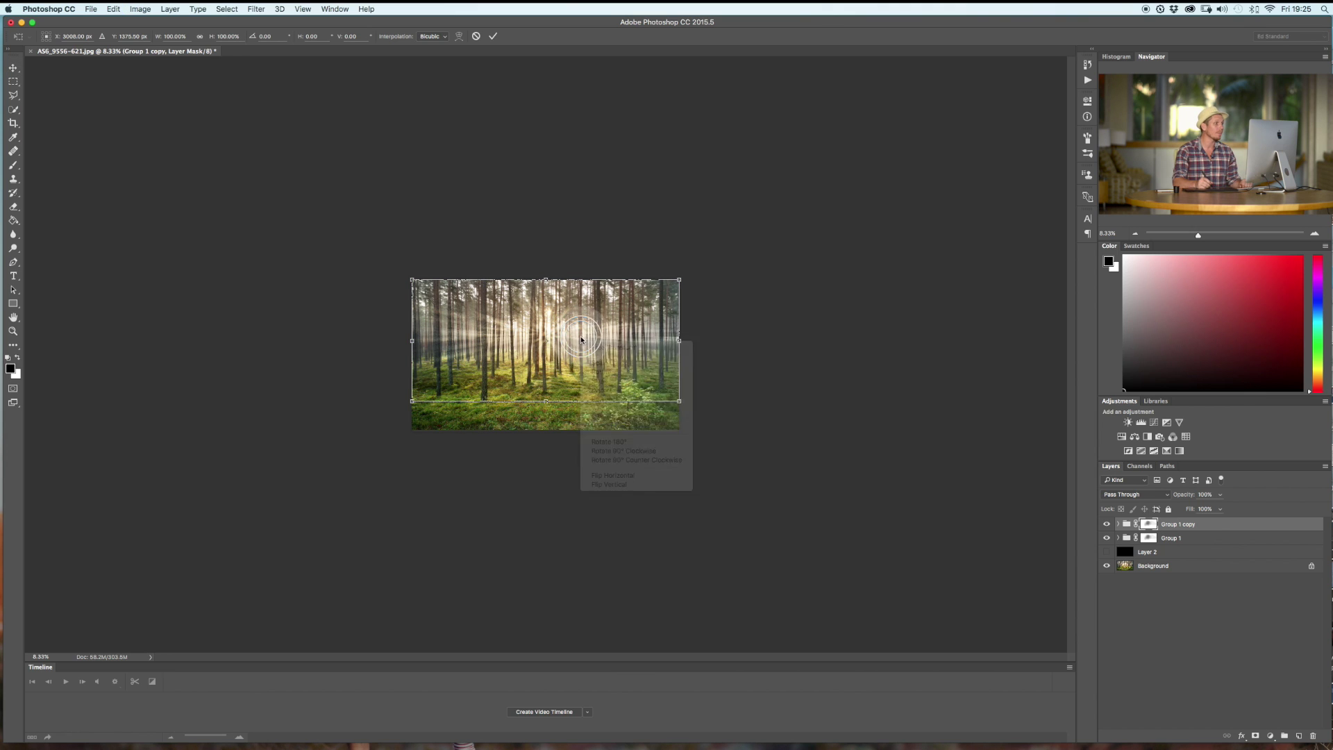
left_click(648, 477)
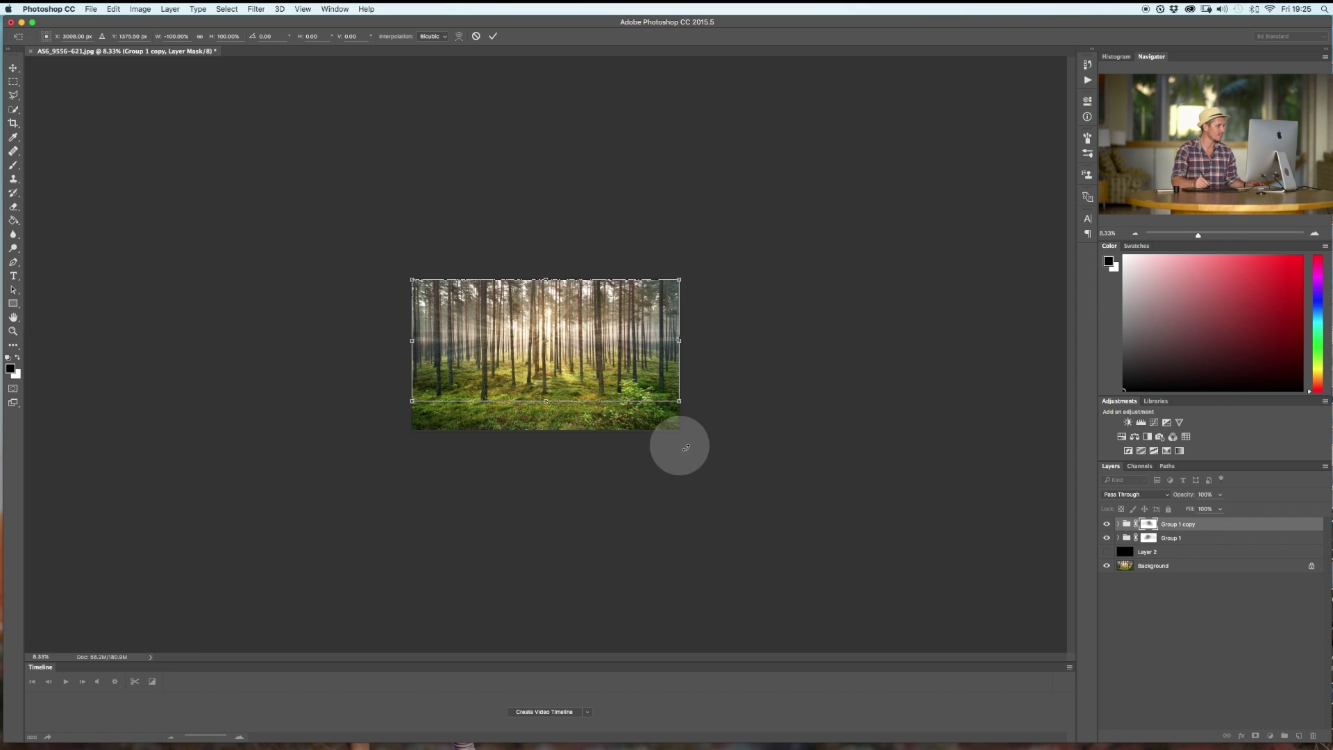
Enlarge the flipped copy to about 157%, past the photo's edges, and nudge it up-left
left_click_drag(679, 400, 828, 470)
left_click_drag(621, 390, 546, 360)
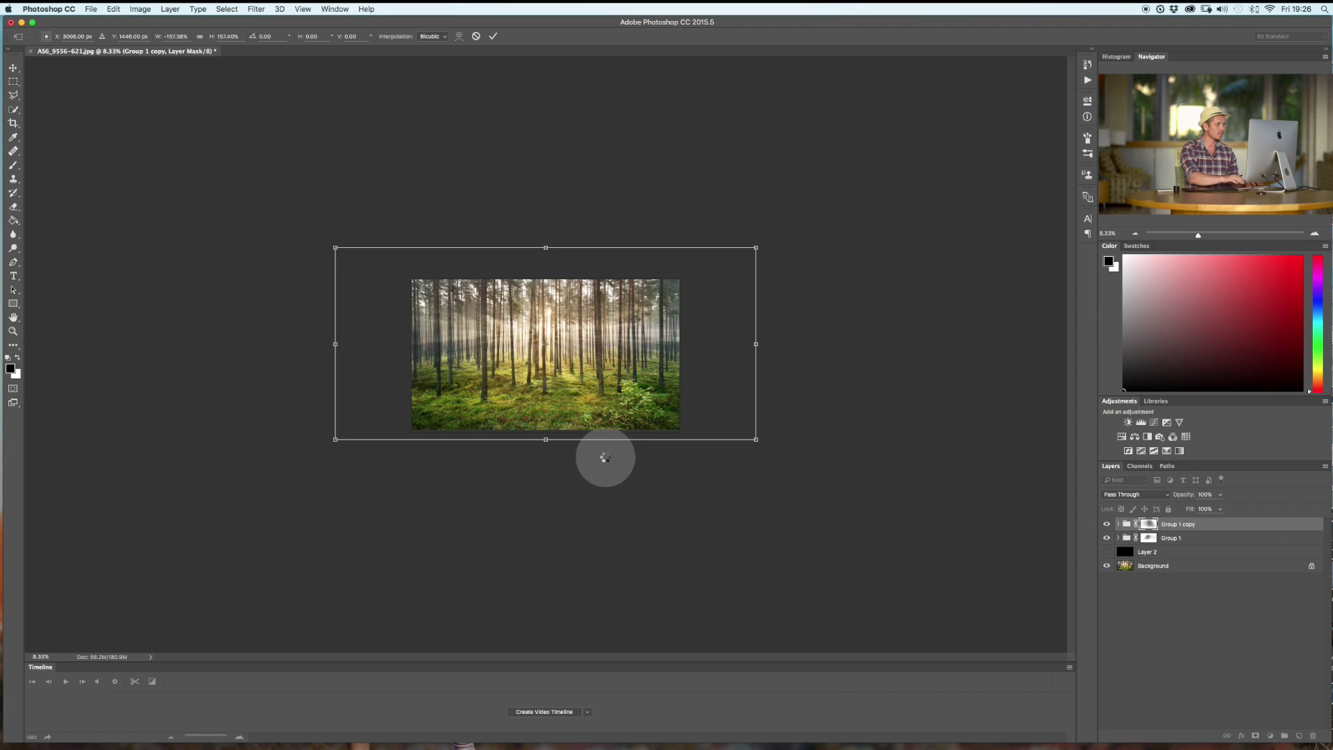
key("super+plus")
key("super+plus")
key("super+plus")
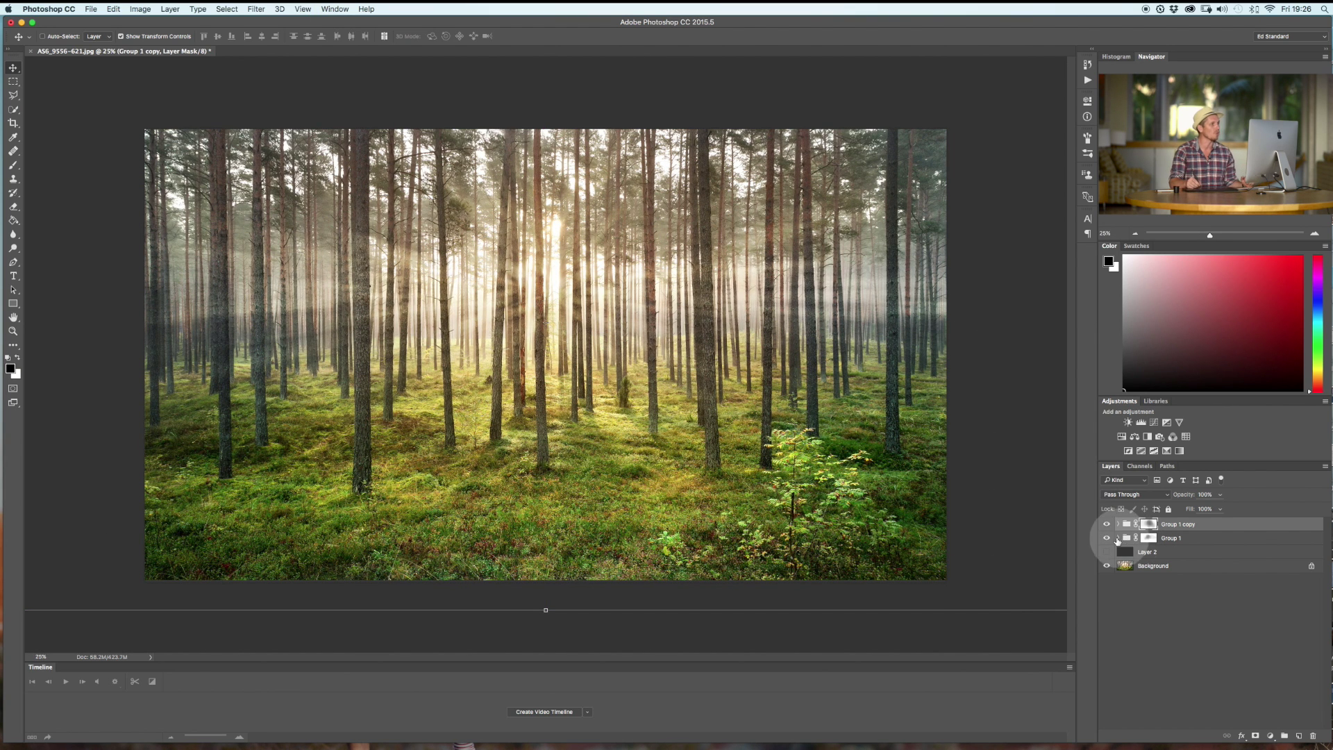
Compare with and without Group 1 copy, then shift the copy slightly upward
left_click(1107, 525)
left_click(1108, 526)
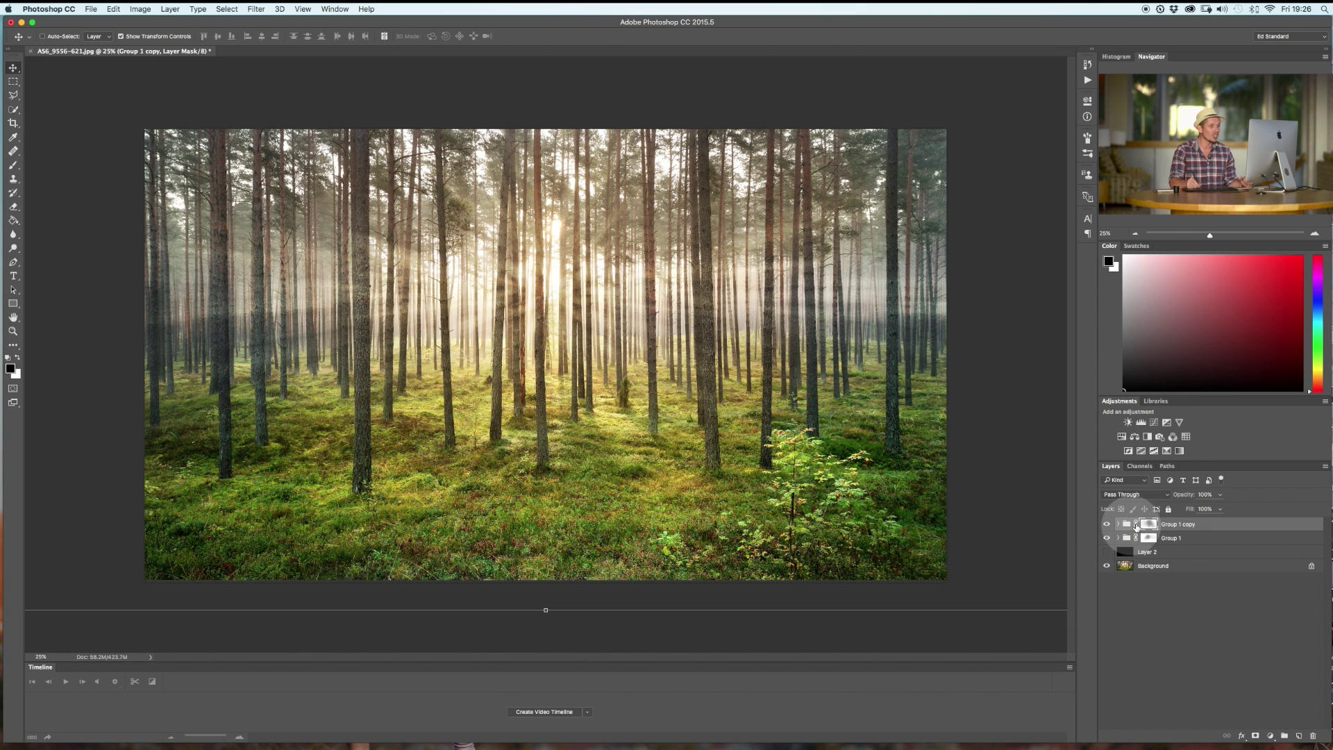
mouse_move(463, 316)
left_mouse_down()
mouse_move(444, 324)
mouse_move(457, 303)
left_mouse_up()
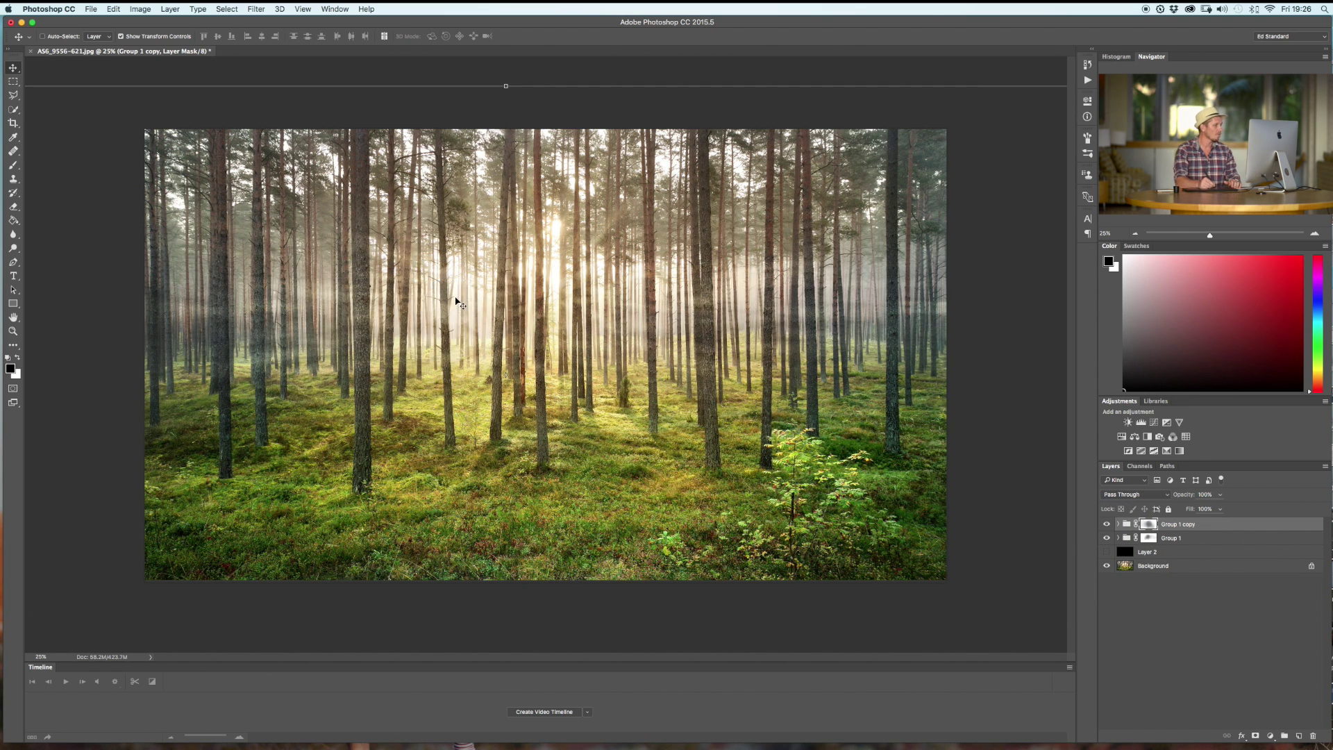
Enlarge the brush to 1400 and compare the photo with and without the ray groups
left_click(13, 165)
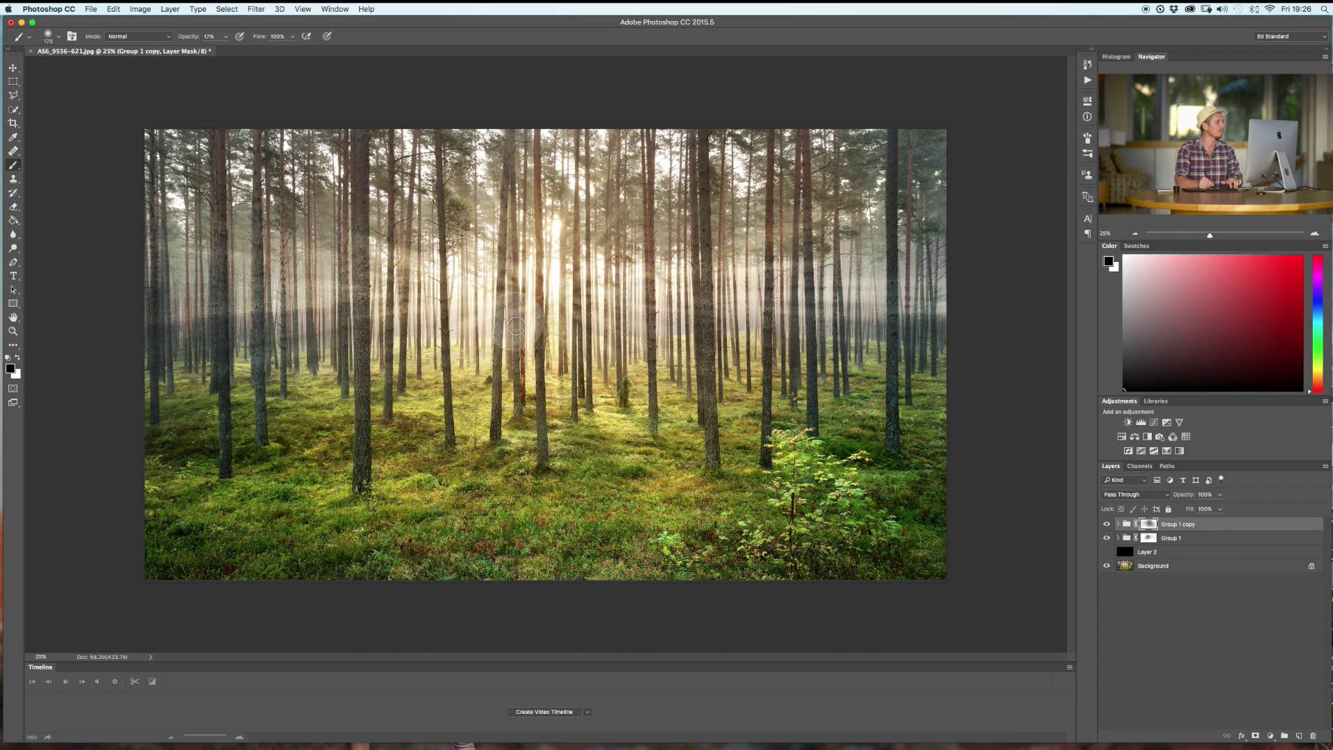
key("bracketright")
key("bracketright")
key("bracketright")
key("bracketright")
key("bracketright")
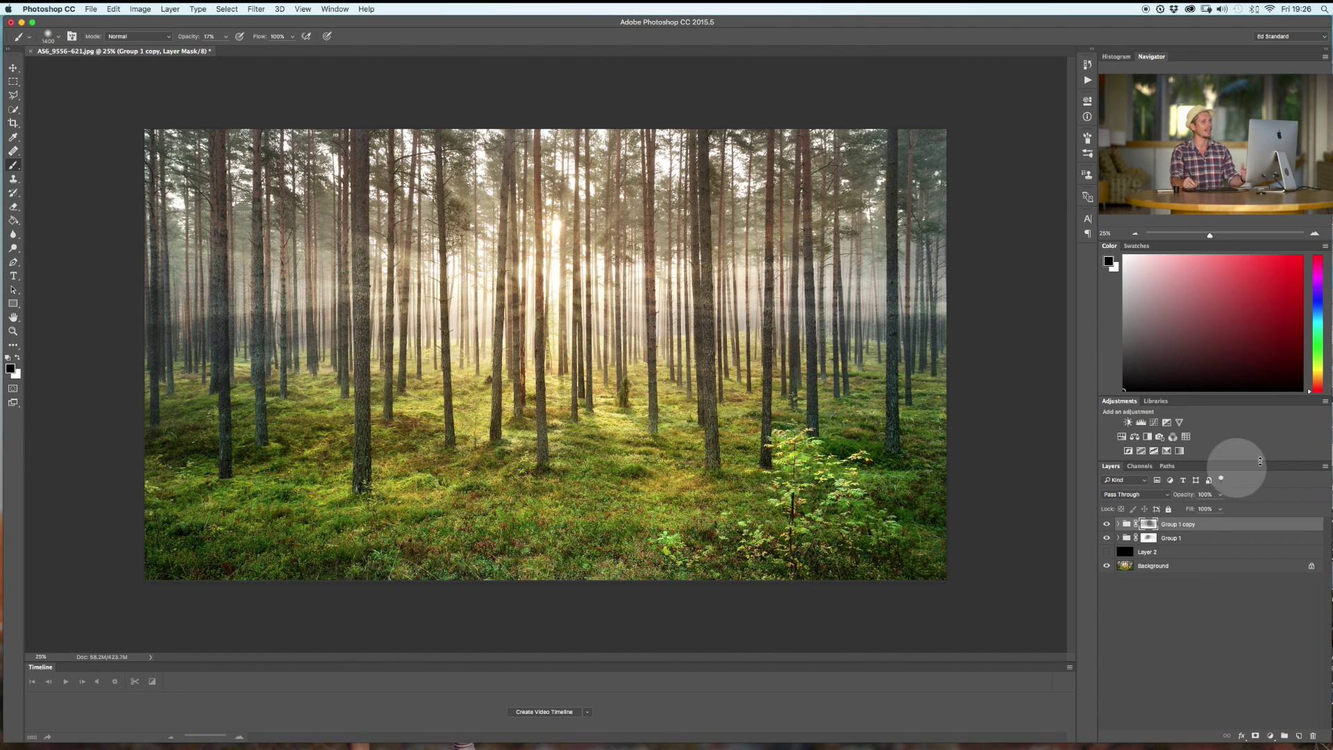
left_click(1106, 525)
left_click(1107, 526)
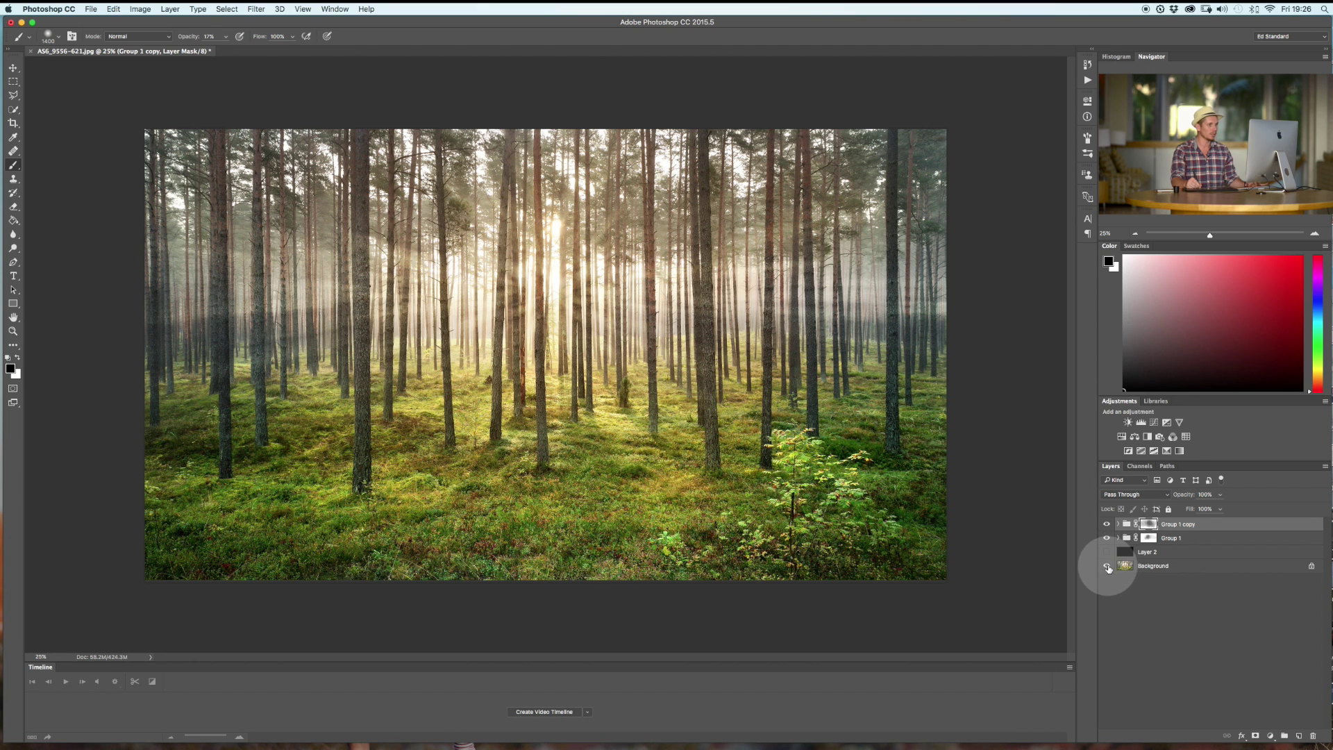
left_click(1107, 567, "alt")
left_click(1109, 566, "alt")
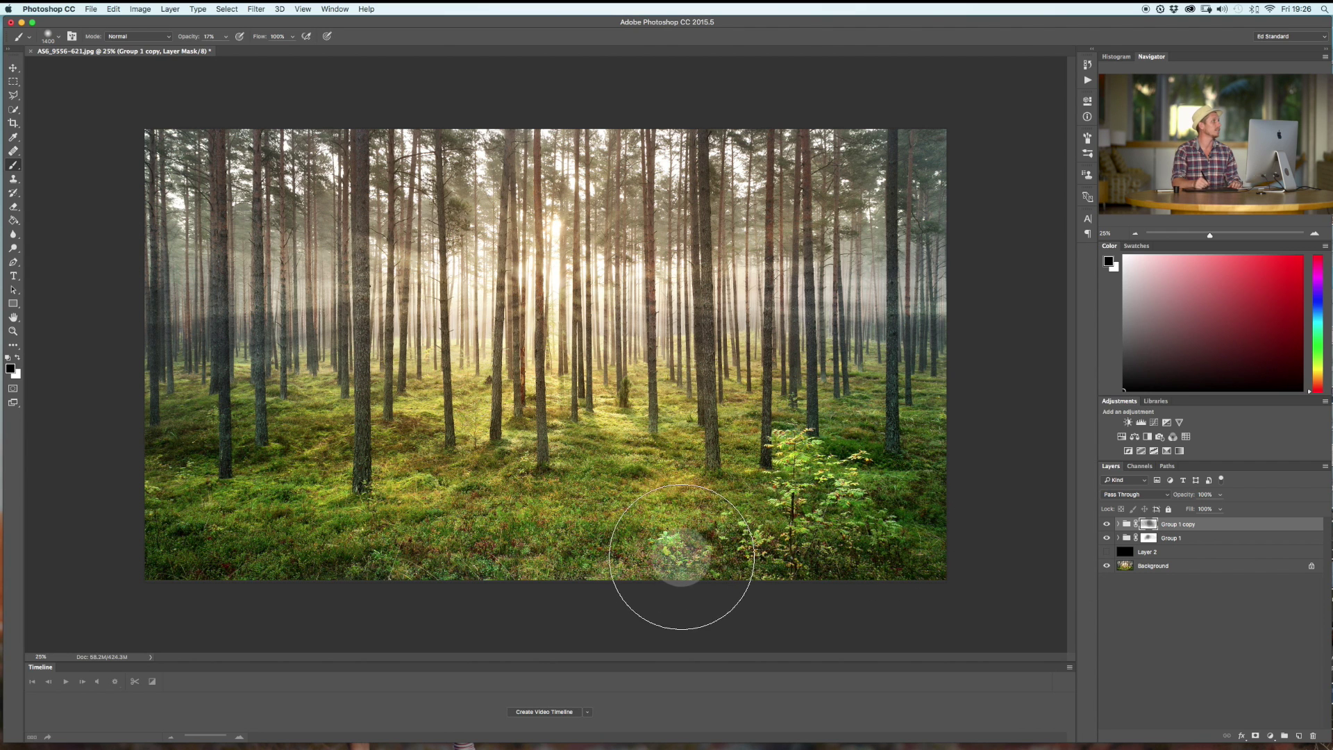
left_click(256, 9)
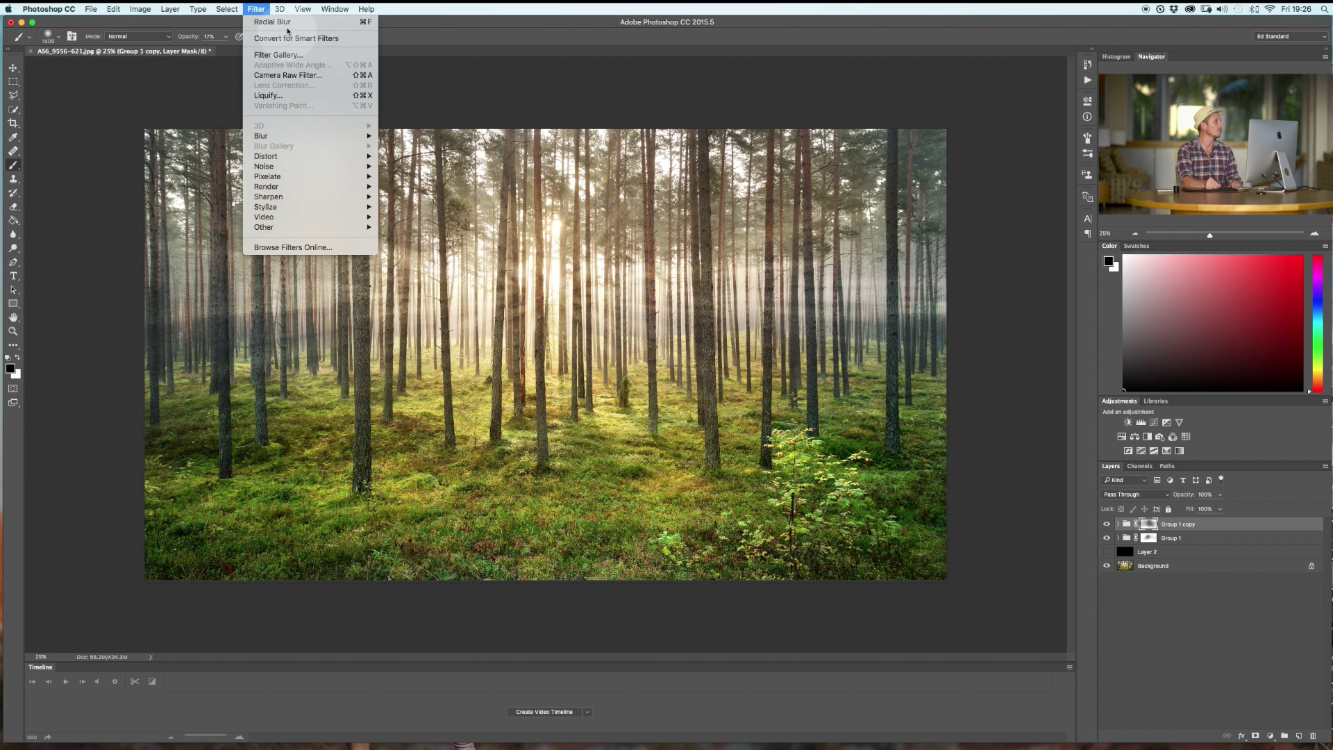
left_click(677, 115)
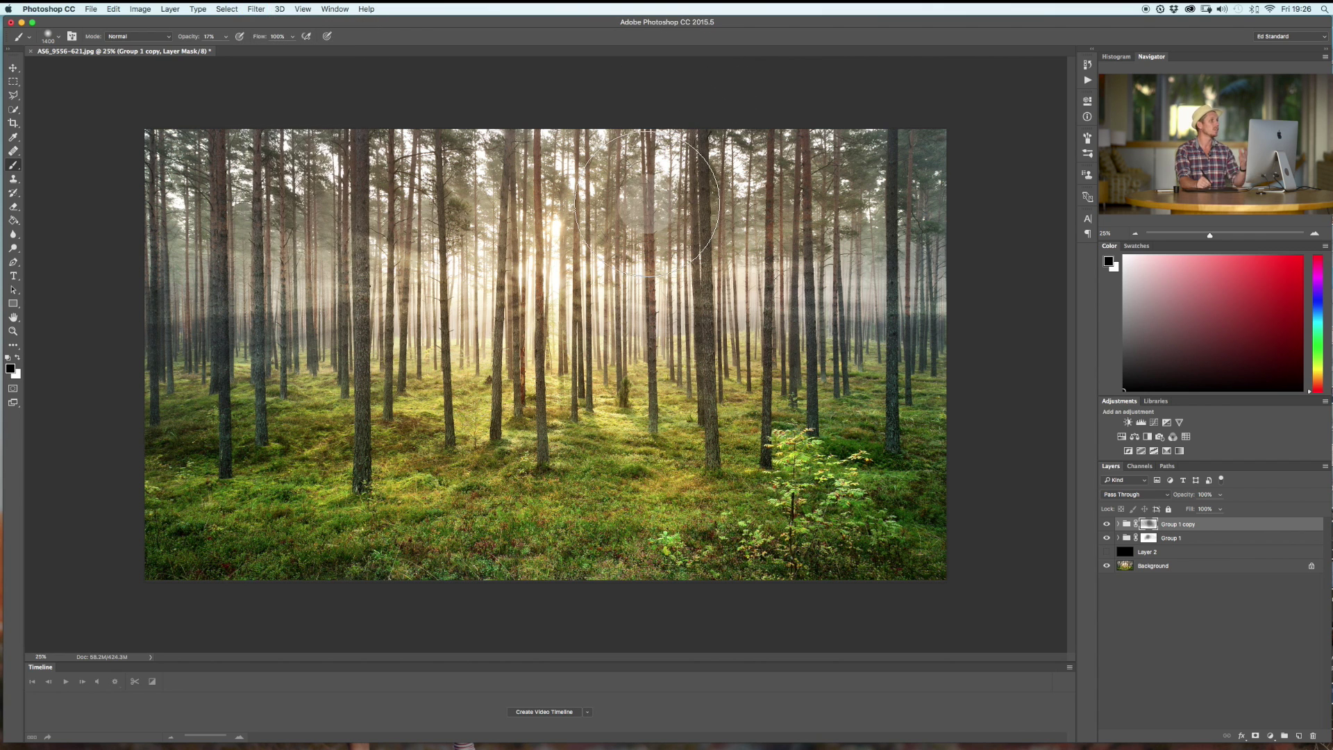